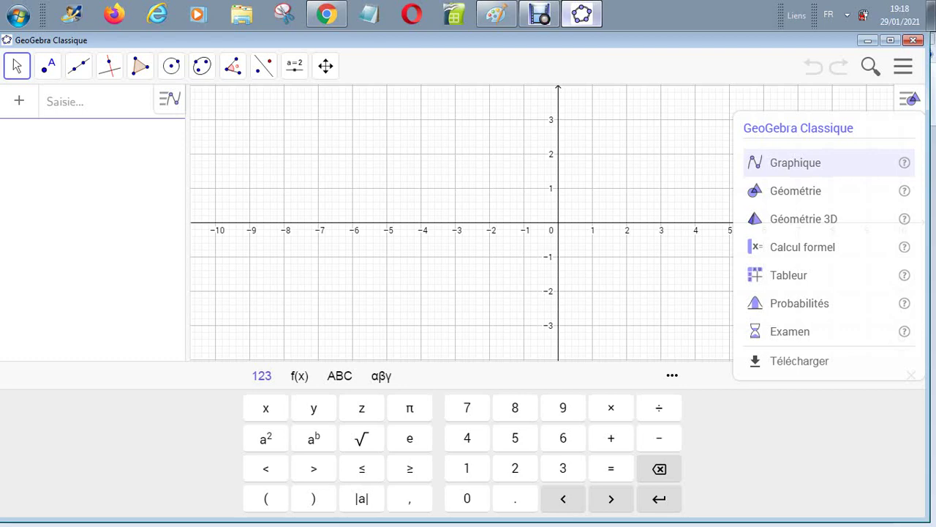
{"action": "left_click", "coordinate": [81, 102]}
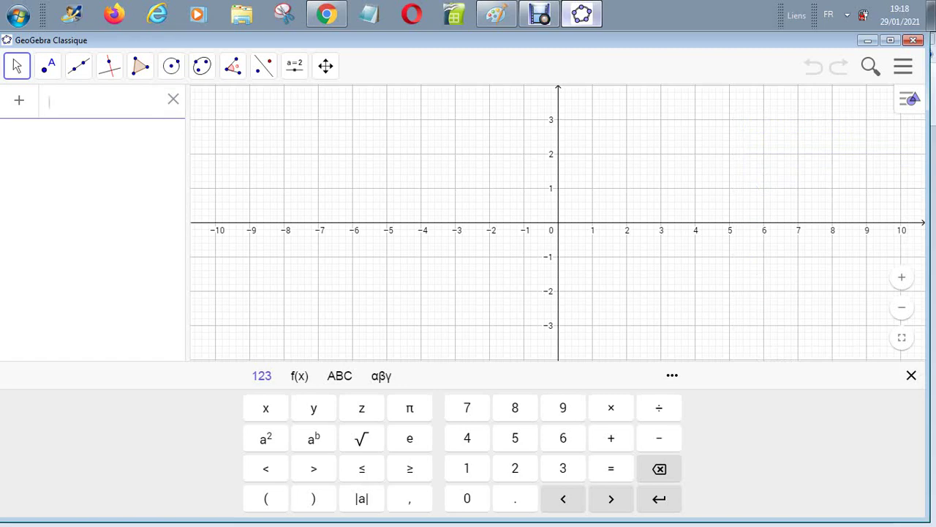
{"action": "type", "text": "hjsrhg"}
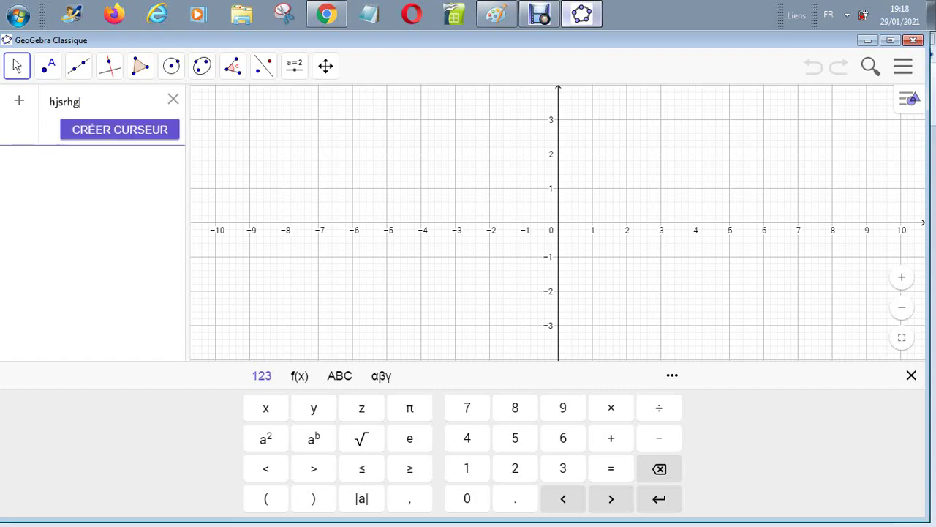
{"action": "type", "text": "jrhgfdhgkdsjl"}
{"action": "key", "text": "BackSpace"}
{"action": "key", "text": "BackSpace"}
{"action": "key", "text": "BackSpace"}
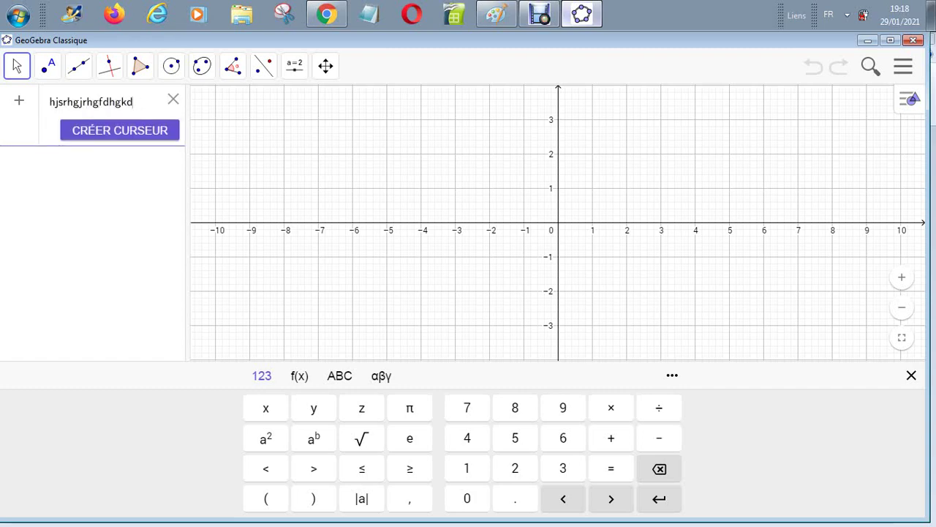
{"action": "key", "text": "BackSpace"}
{"action": "key", "text": "BackSpace"}
{"action": "key", "text": "BackSpace"}
{"action": "key", "text": "BackSpace"}
{"action": "key", "text": "BackSpace"}
{"action": "key", "text": "BackSpace"}
{"action": "key", "text": "BackSpace"}
{"action": "key", "text": "BackSpace"}
{"action": "key", "text": "BackSpace"}
{"action": "key", "text": "BackSpace"}
{"action": "key", "text": "BackSpace"}
{"action": "key", "text": "BackSpace"}
{"action": "key", "text": "BackSpace"}
{"action": "key", "text": "BackSpace"}
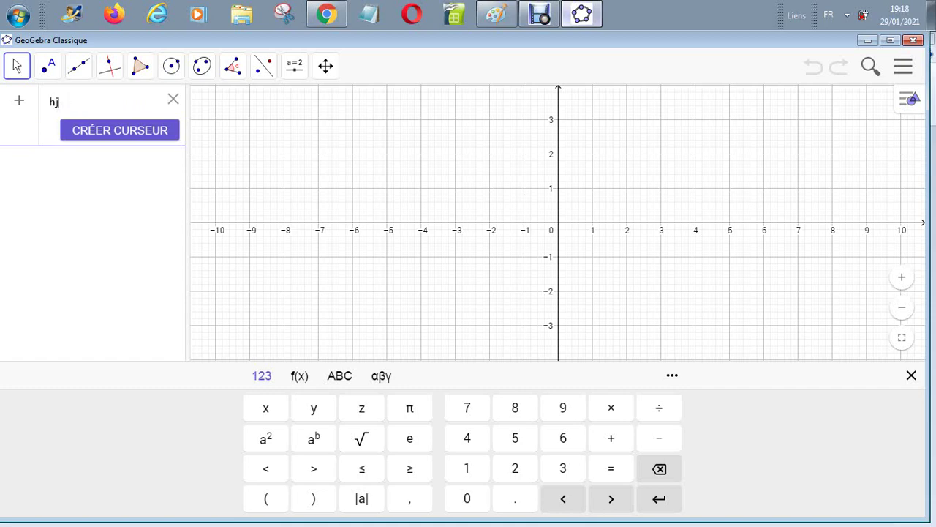
{"action": "key", "text": "BackSpace"}
{"action": "key", "text": "BackSpace"}
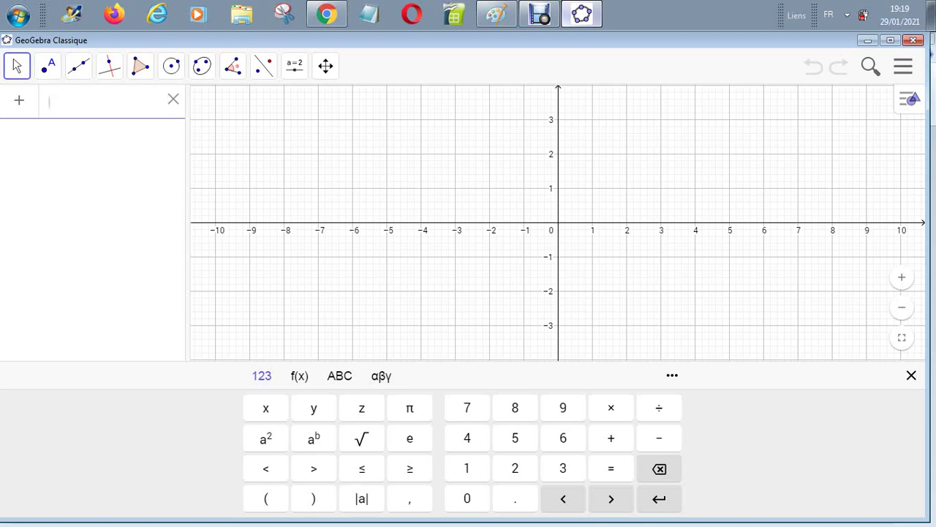
Step: Enter the expression -1+j as a new algebra entry
{"action": "left_click_drag", "start_coordinate": [558, 222], "coordinate": [501, 334]}
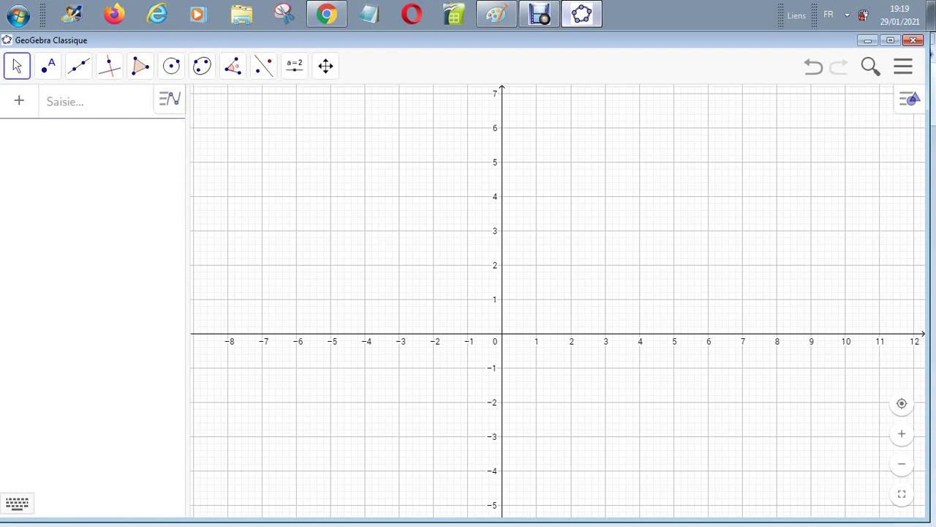
{"action": "left_click", "coordinate": [81, 102]}
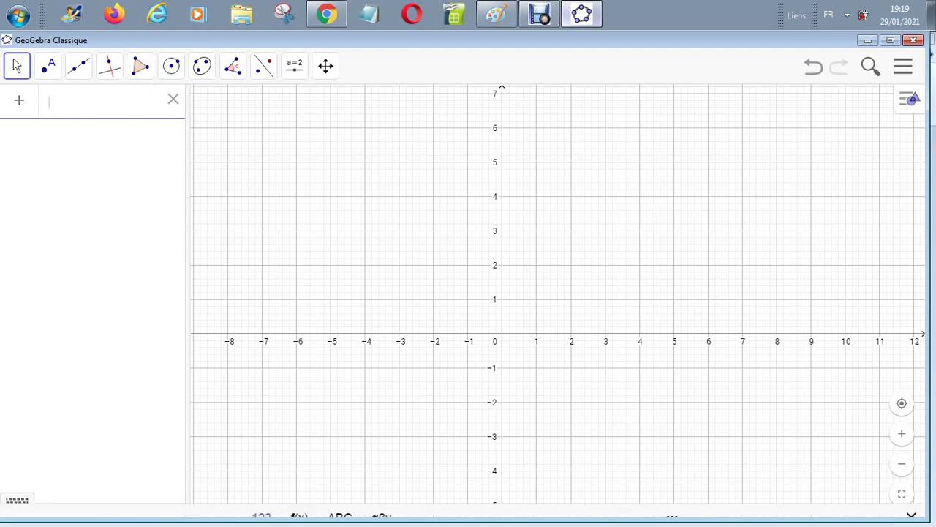
{"action": "type", "text": "-+"}
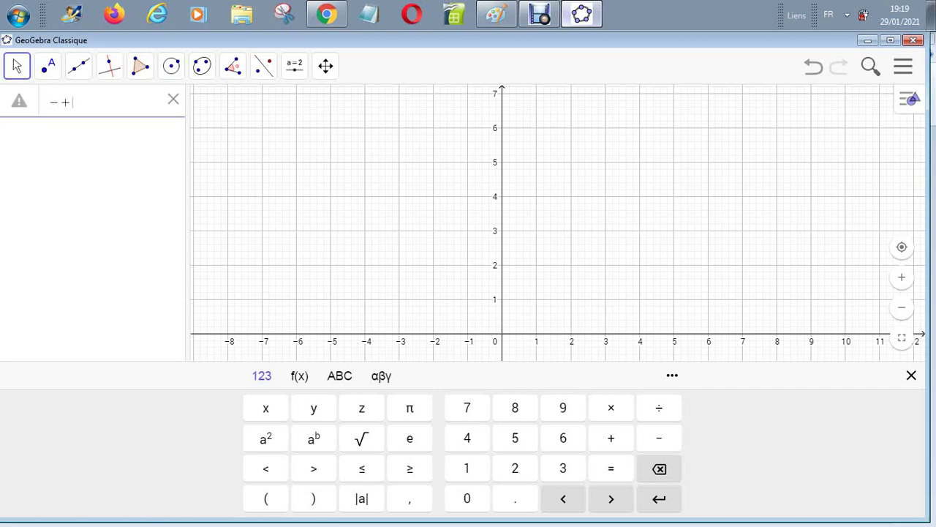
{"action": "key", "text": "BackSpace"}
{"action": "type", "text": "1+j"}
{"action": "key", "text": "Return"}
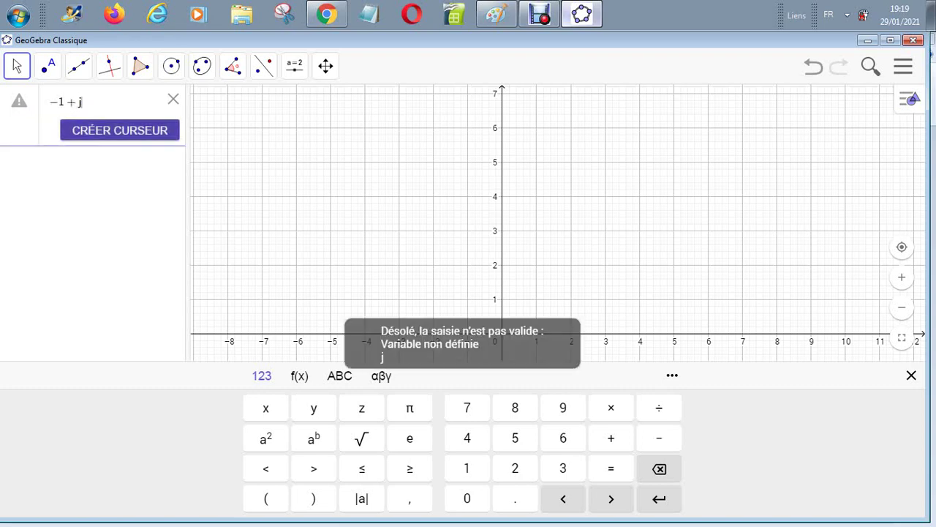
{"action": "left_click", "coordinate": [120, 130]}
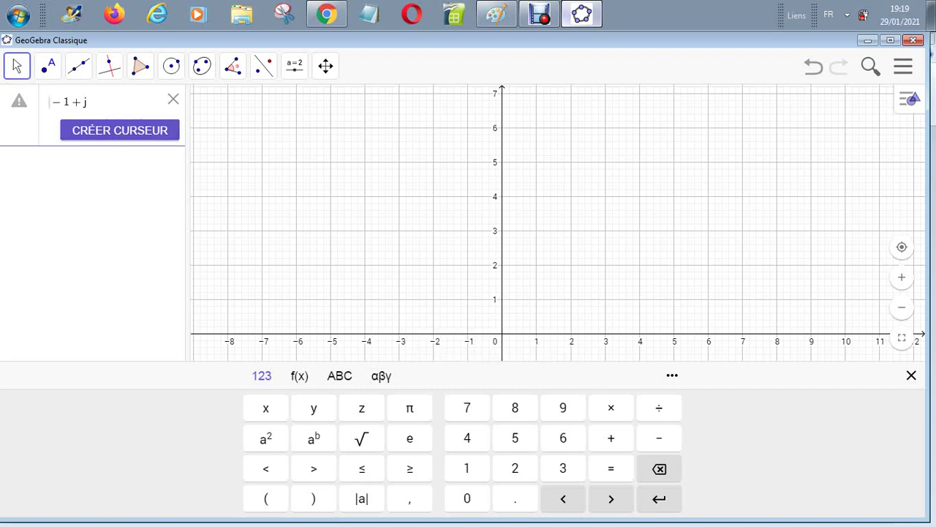
Step: Change the expression to A = -1 + i and plot it as a complex point
{"action": "type", "text": "A="}
{"action": "left_click", "coordinate": [104, 101]}
{"action": "key", "text": "Delete"}
{"action": "type", "text": "i"}
{"action": "key", "text": "Return"}
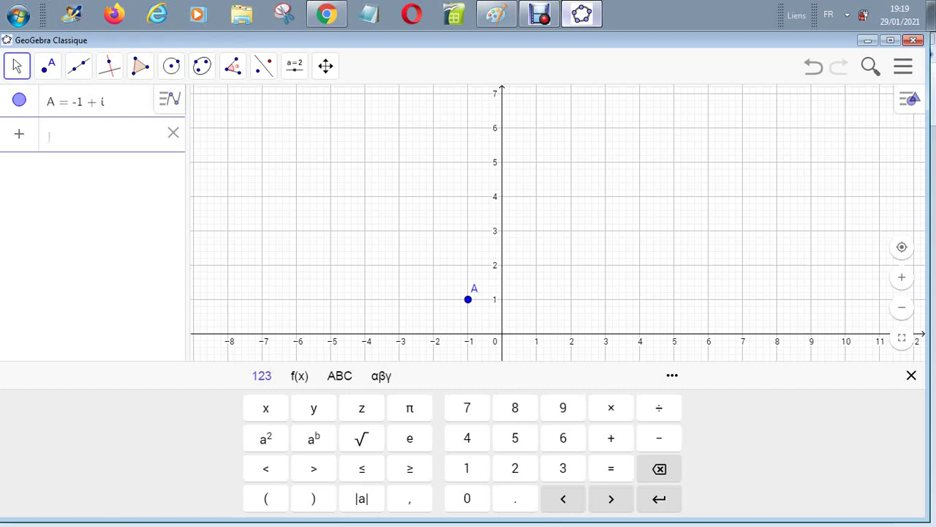
Step: Draw a vector from the origin (0, 0) to point A with the Vecteur tool
{"action": "left_click", "coordinate": [911, 376]}
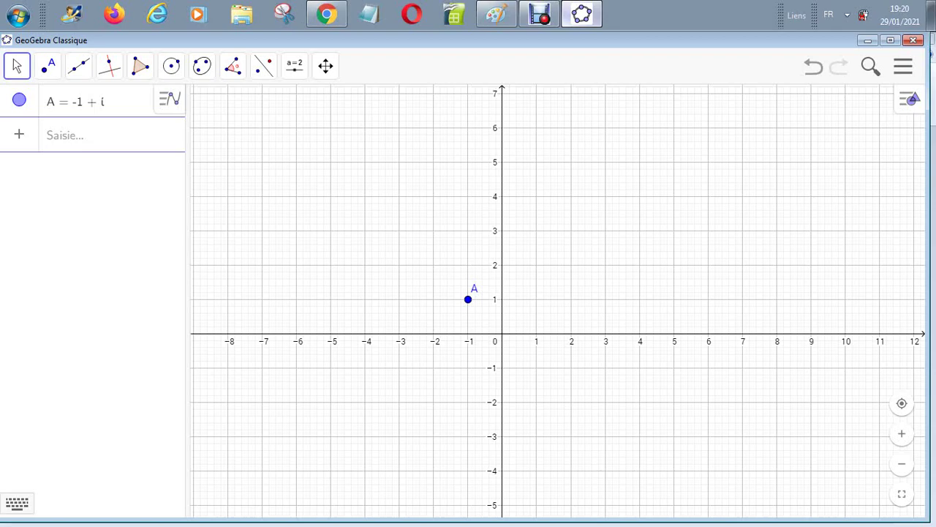
{"action": "left_click", "coordinate": [902, 433]}
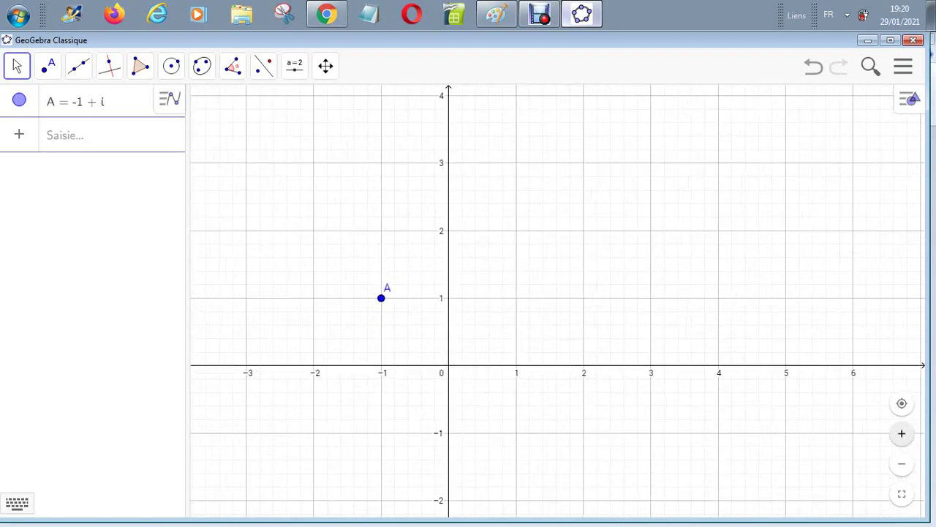
{"action": "left_click_drag", "start_coordinate": [702, 381], "coordinate": [684, 277]}
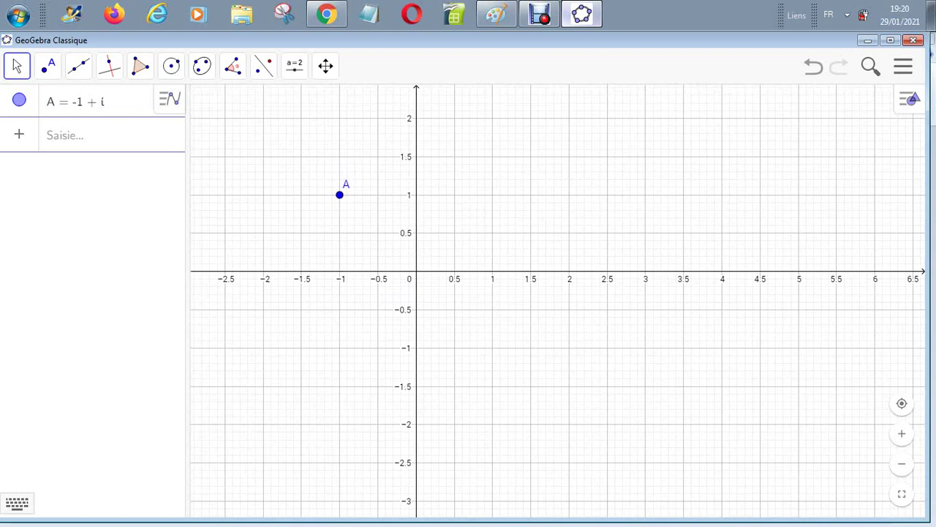
{"action": "left_click", "coordinate": [68, 135]}
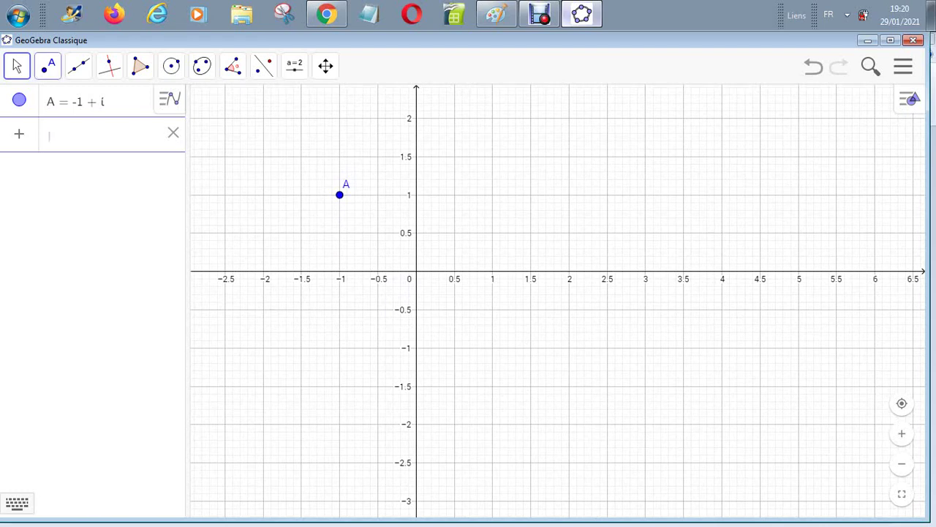
{"action": "left_click", "coordinate": [48, 66]}
{"action": "mouse_move", "coordinate": [78, 66]}
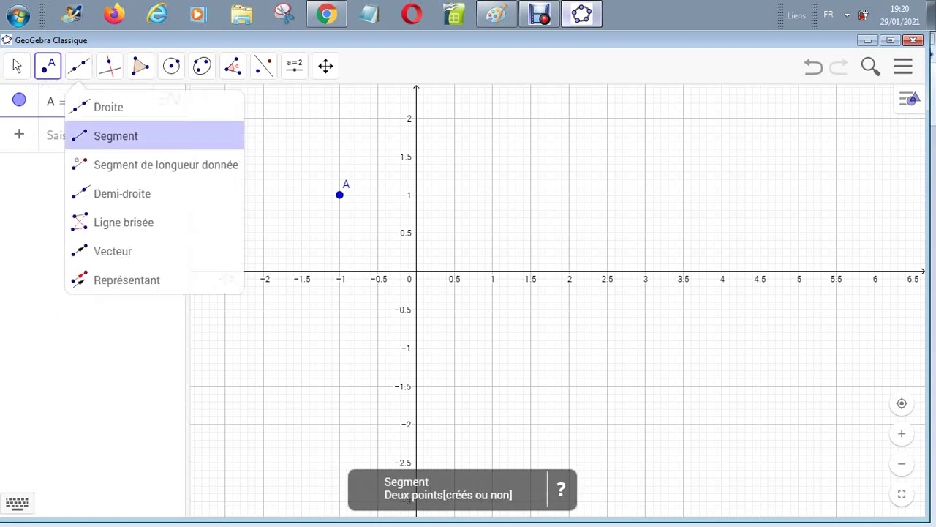
{"action": "left_click", "coordinate": [113, 251]}
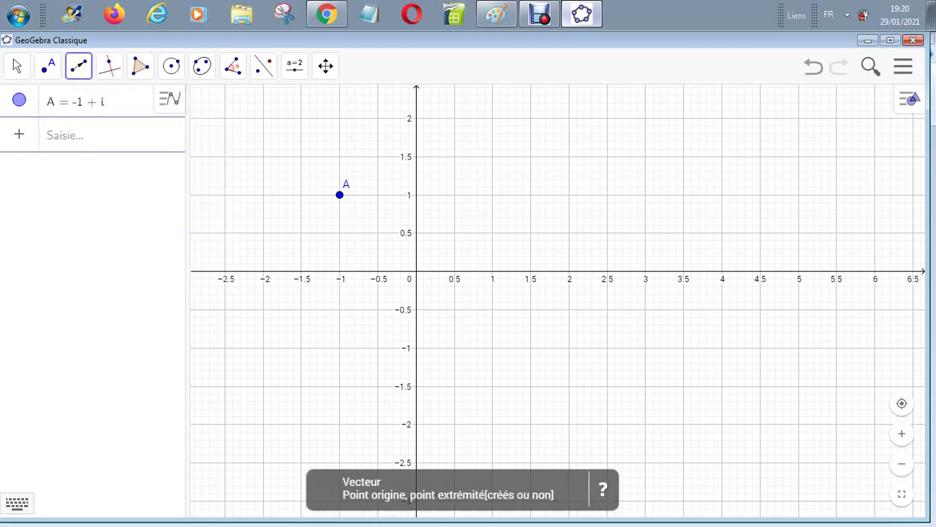
{"action": "left_click", "coordinate": [416, 272]}
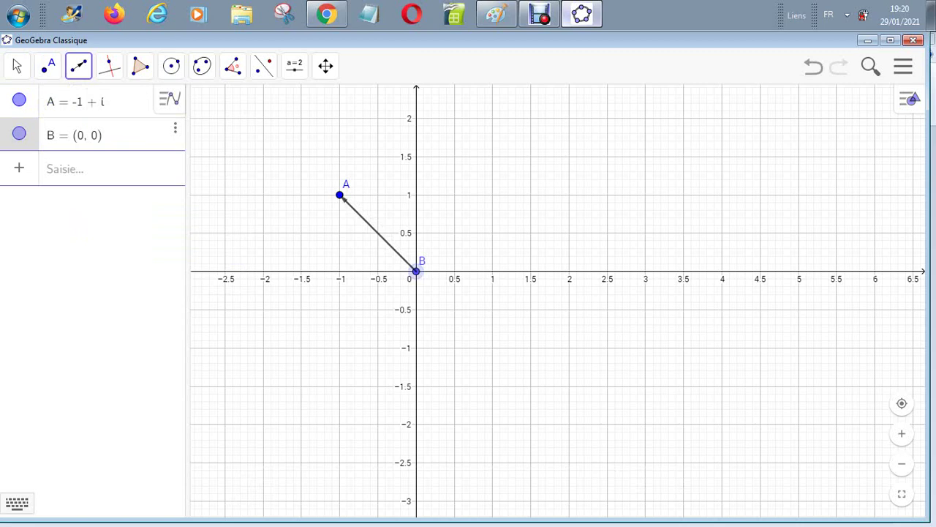
{"action": "left_click", "coordinate": [340, 194]}
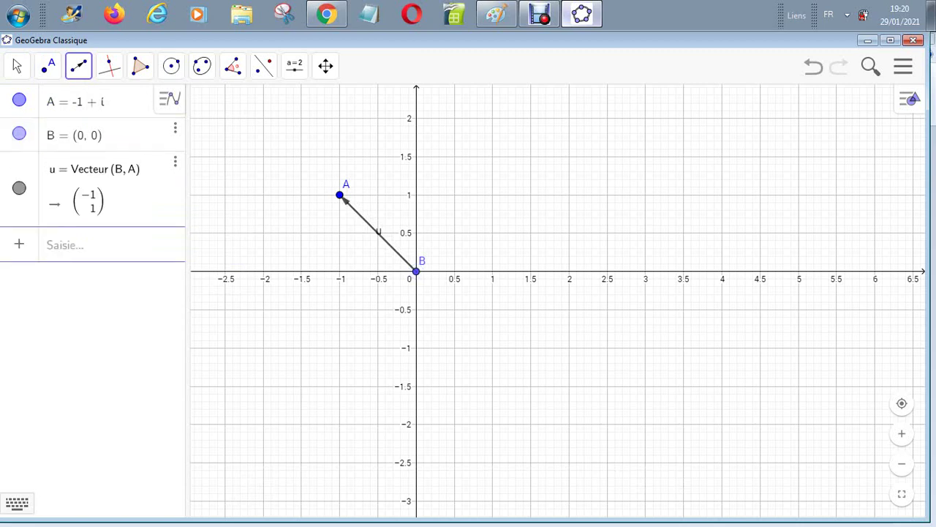
Step: Add a new point with the coordinates (1, 1) as an algebra entry
{"action": "left_click", "coordinate": [64, 245]}
{"action": "type", "text": "("}
{"action": "type", "text": "1, 1"}
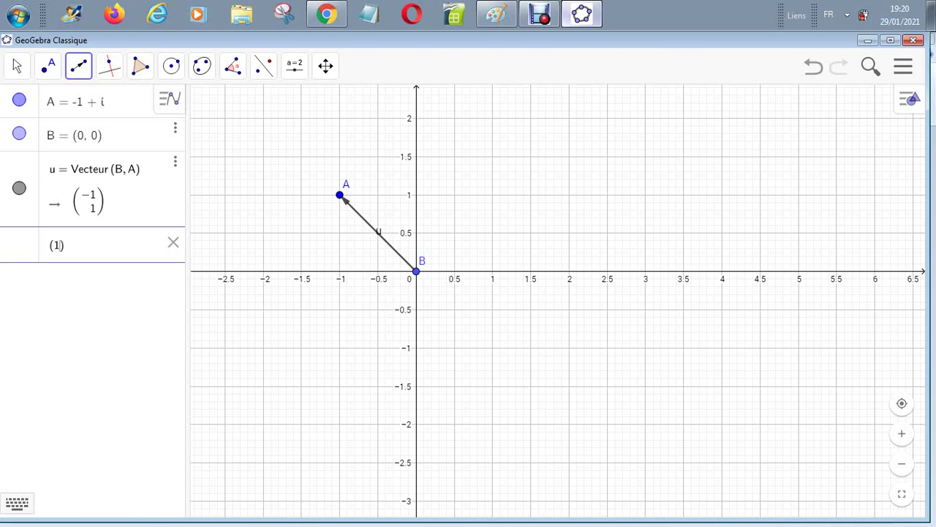
{"action": "key", "text": "Return"}
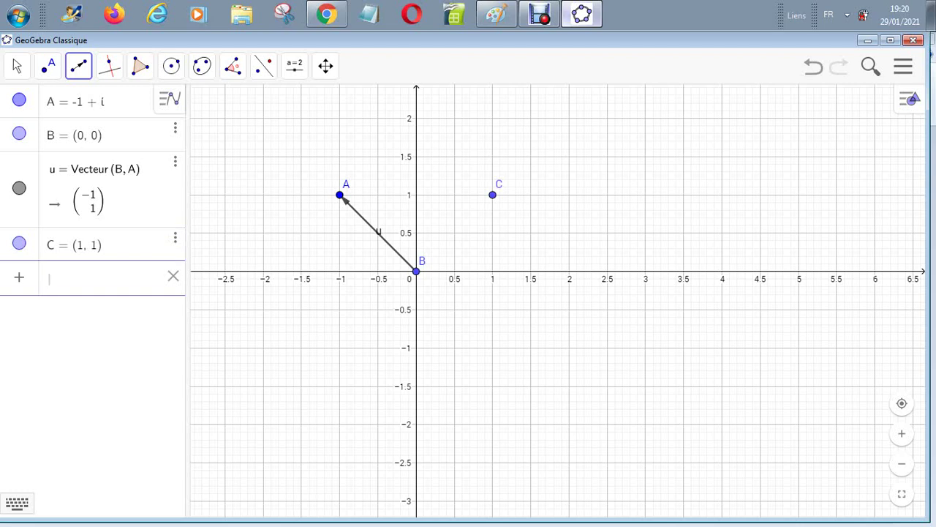
Step: Change the coordinates of point C to (-1, 1)
{"action": "left_click", "coordinate": [492, 194]}
{"action": "left_click", "coordinate": [78, 245]}
{"action": "type", "text": "-"}
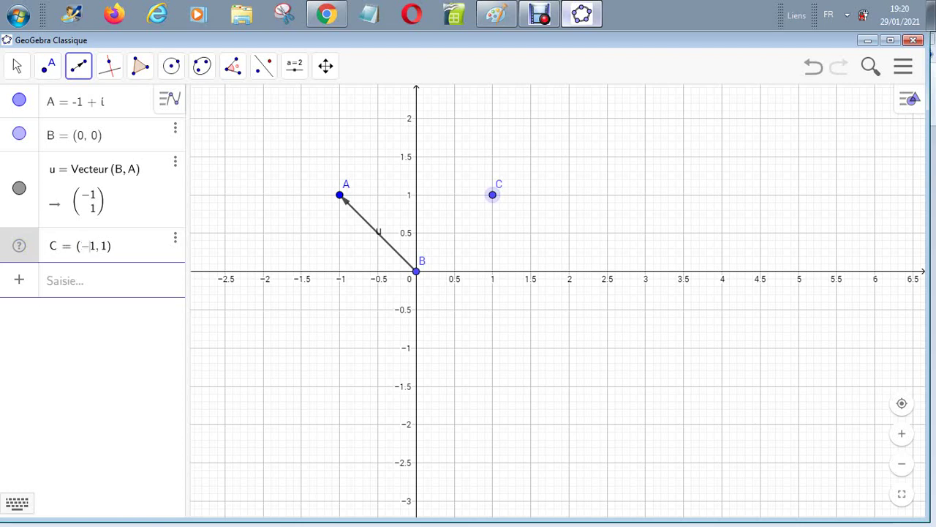
{"action": "key", "text": "Return"}
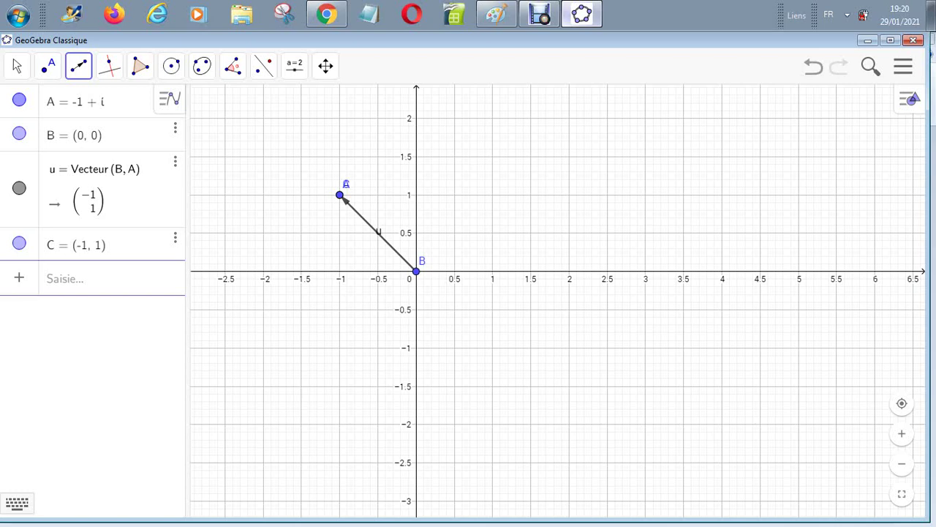
Step: Hide point A and rename the point at the origin as O
{"action": "left_click", "coordinate": [19, 100]}
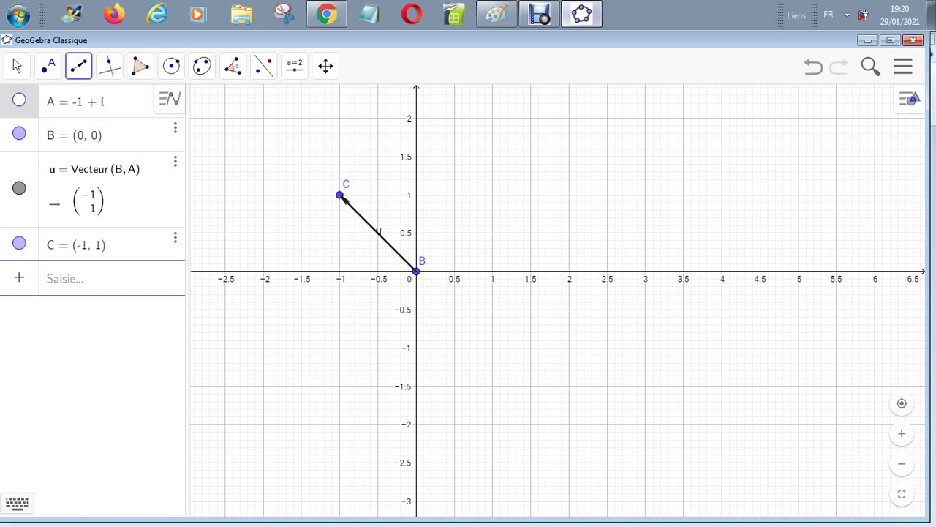
{"action": "left_click", "coordinate": [105, 136]}
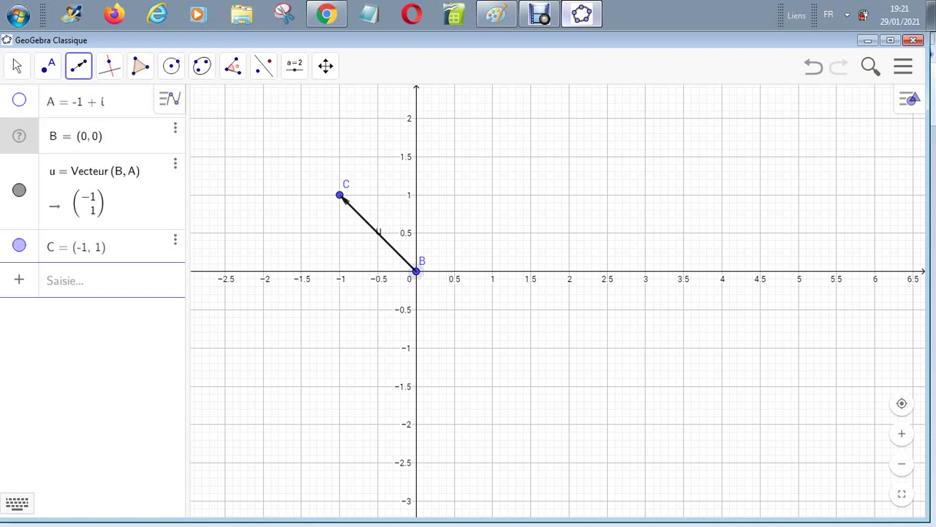
{"action": "left_click", "coordinate": [58, 137]}
{"action": "key", "text": "BackSpace"}
{"action": "type", "text": "O"}
{"action": "key", "text": "Return"}
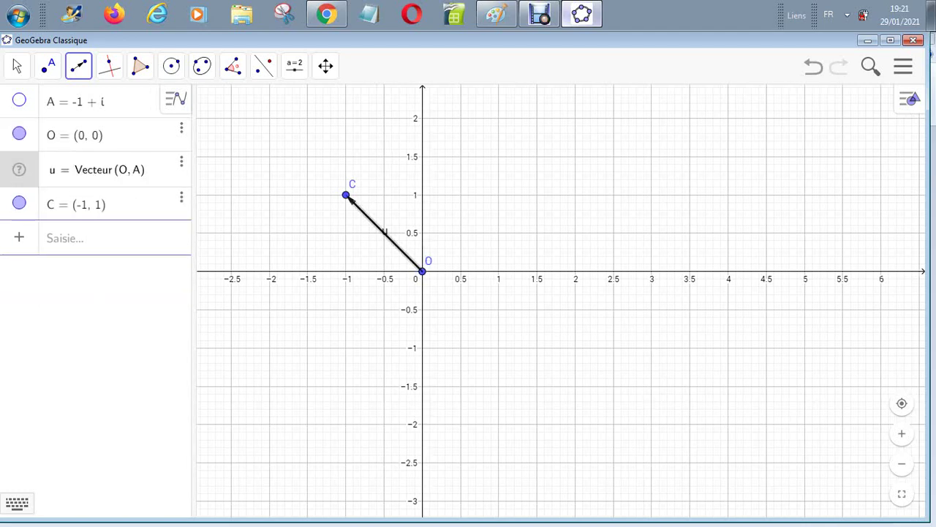
{"action": "left_click", "coordinate": [346, 195]}
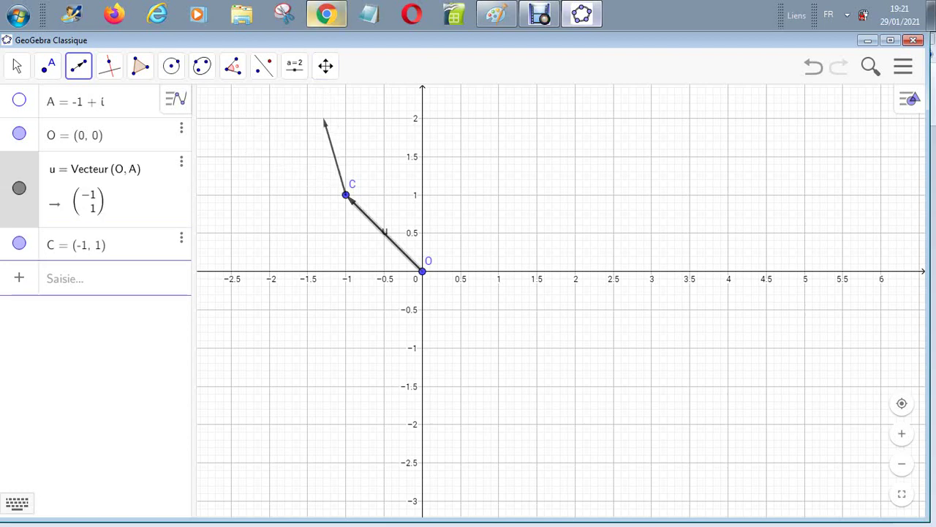
{"action": "left_click", "coordinate": [330, 168]}
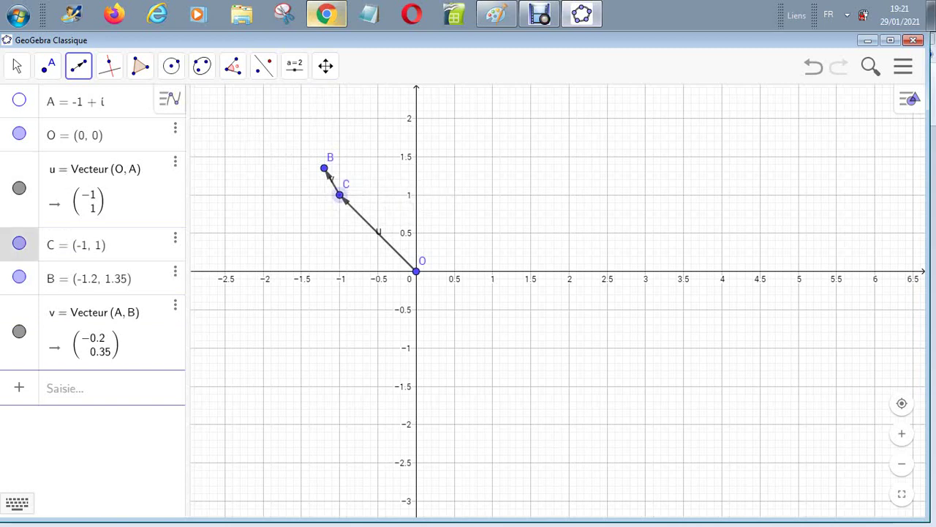
{"action": "key", "text": "Escape"}
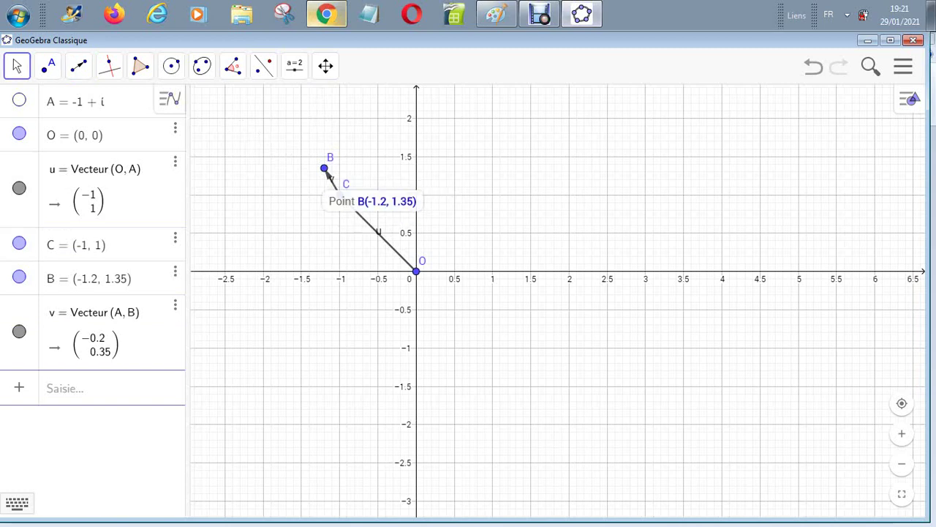
{"action": "key", "text": "Delete"}
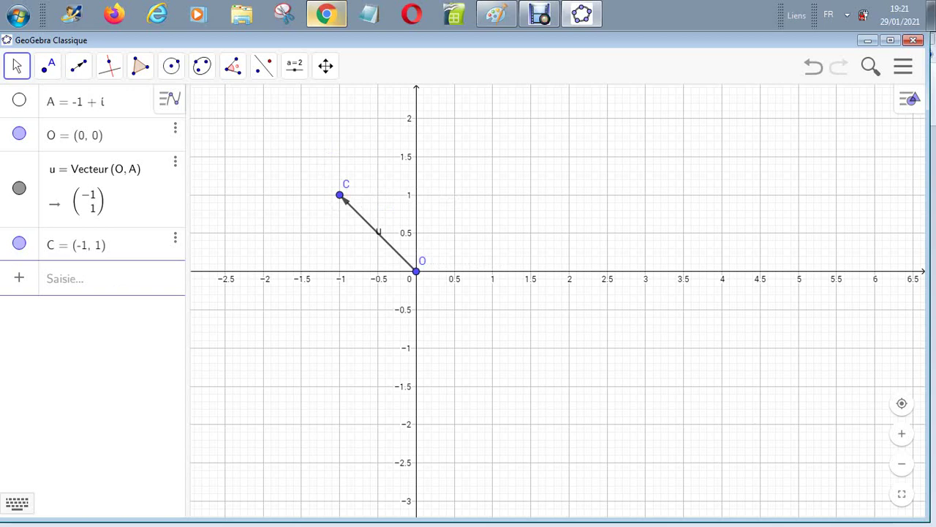
Step: Toggle the visibility of point O, vector u and point C off and back on
{"action": "left_click", "coordinate": [19, 134]}
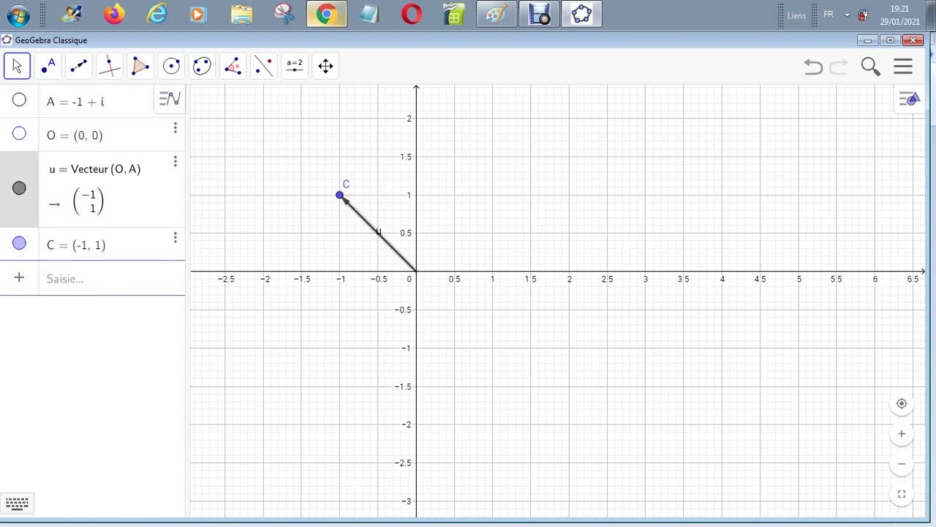
{"action": "left_click", "coordinate": [19, 188]}
{"action": "left_click", "coordinate": [19, 133]}
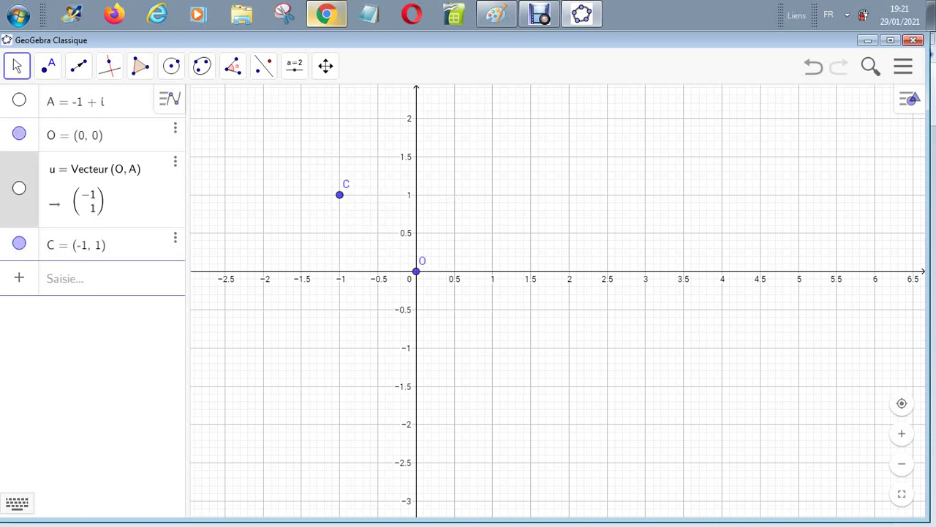
{"action": "left_click", "coordinate": [19, 188]}
{"action": "left_click", "coordinate": [19, 243]}
{"action": "left_click", "coordinate": [19, 187]}
{"action": "left_click", "coordinate": [19, 243]}
{"action": "left_click", "coordinate": [19, 187]}
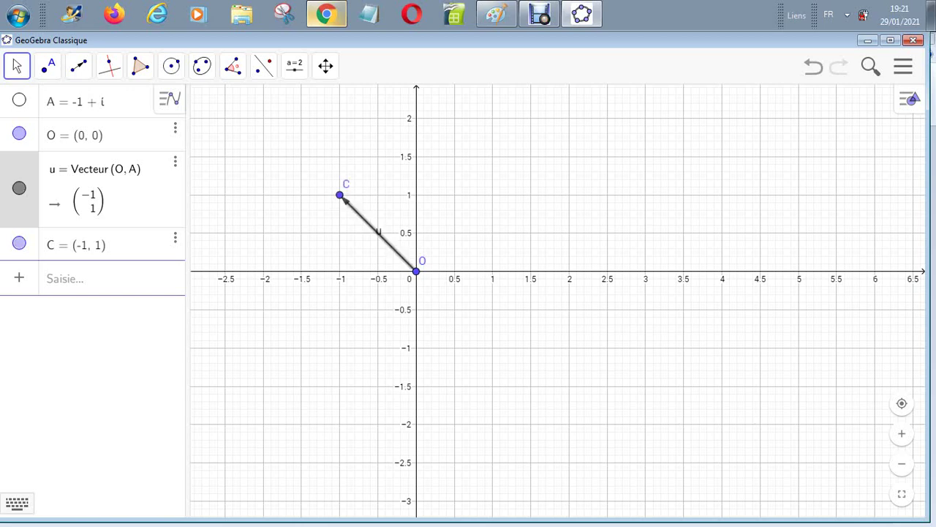
Step: Show point A in the graph and hide it again
{"action": "left_click", "coordinate": [19, 100]}
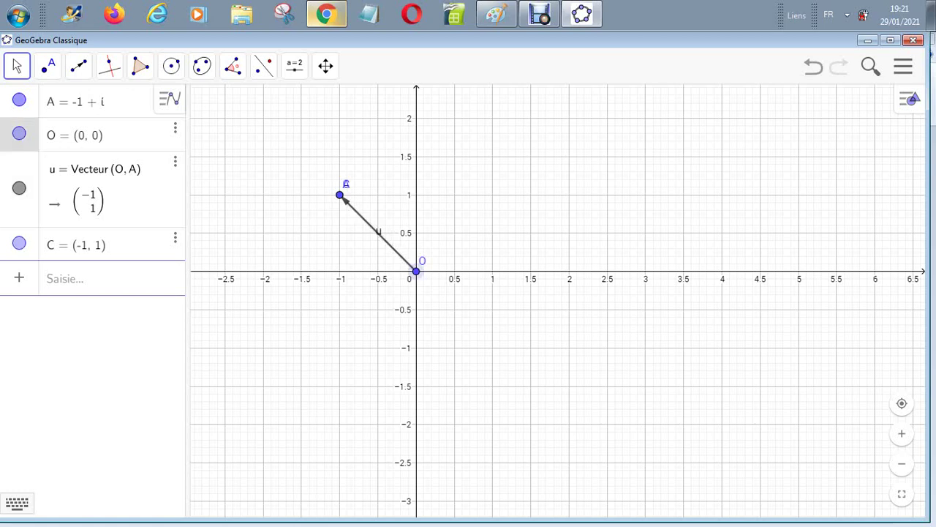
{"action": "left_click", "coordinate": [81, 278]}
{"action": "left_click", "coordinate": [19, 100]}
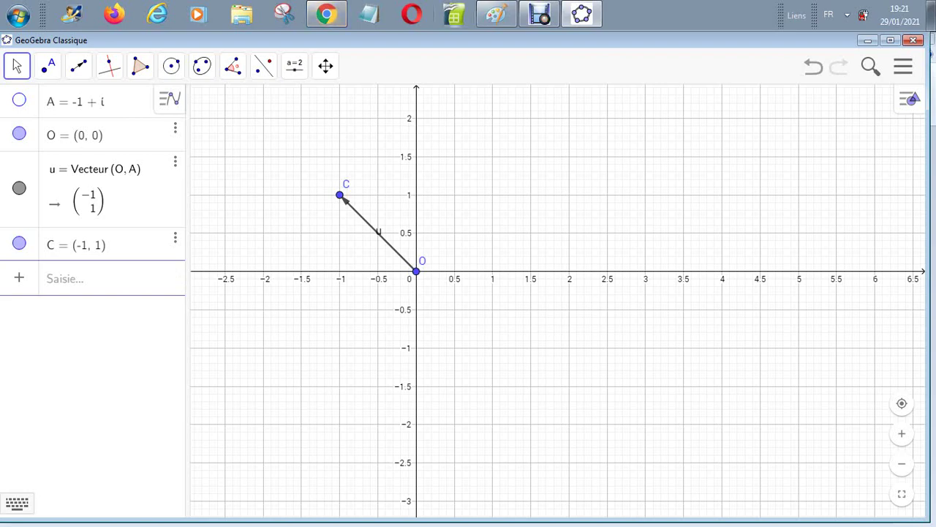
Step: Switch to Paint and add a text block reading "Espace complexe" below the "Représenter - 1 + j" line
{"action": "left_click", "coordinate": [497, 14]}
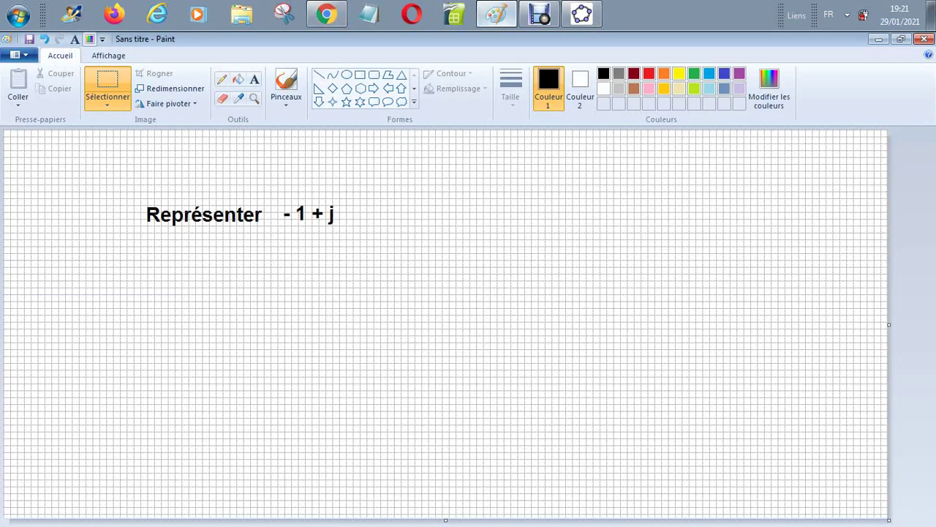
{"action": "left_click", "coordinate": [222, 79]}
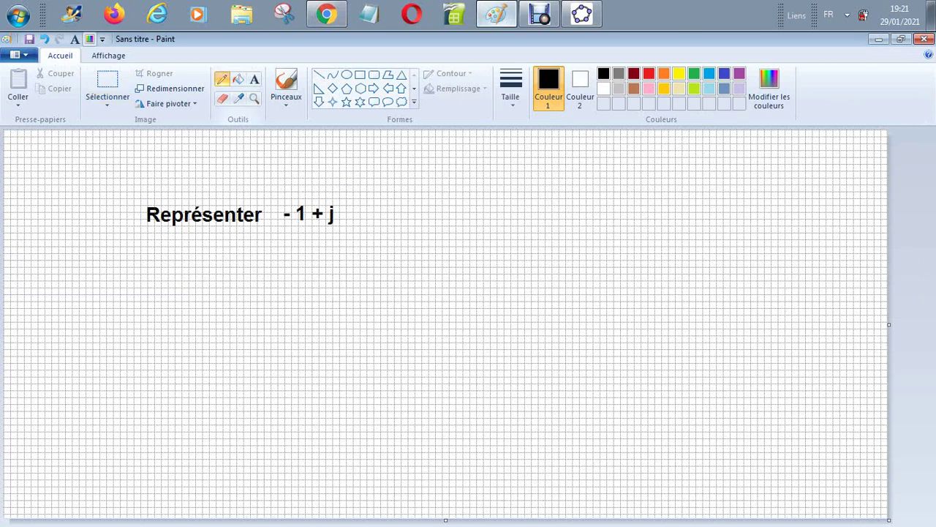
{"action": "left_click", "coordinate": [255, 79]}
{"action": "left_click", "coordinate": [151, 274]}
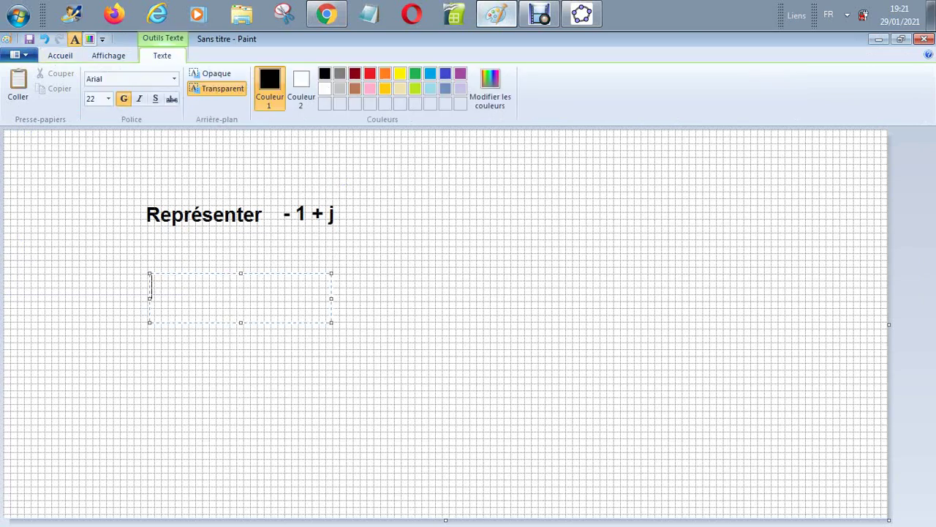
{"action": "type", "text": "Espace "}
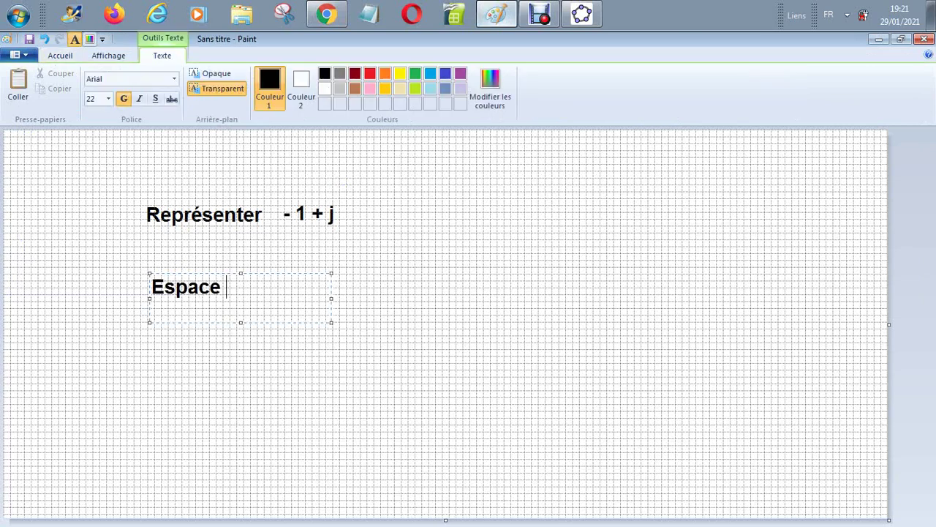
{"action": "type", "text": "complexe"}
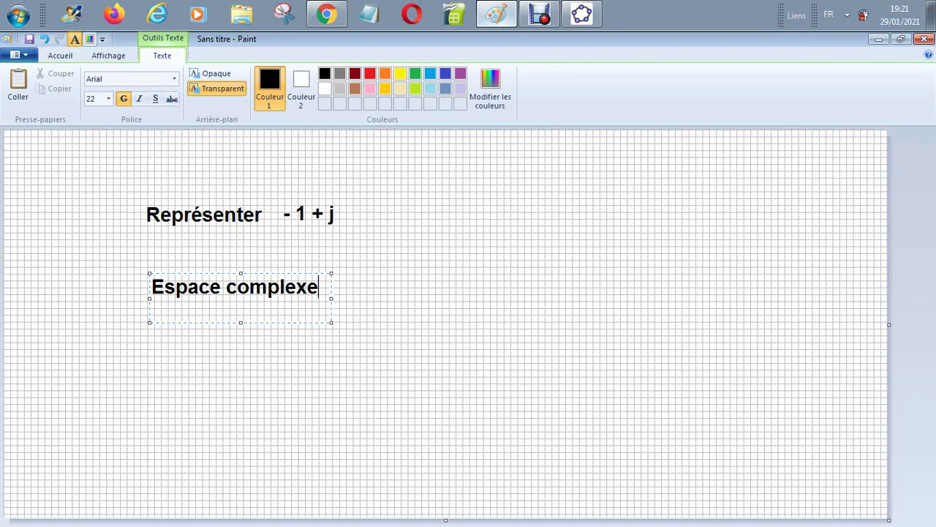
Step: Add a second line "Espace Réel" to the text block and start a third line with "E"
{"action": "key", "text": "Return"}
{"action": "type", "text": "Esapce"}
{"action": "key", "text": "BackSpace"}
{"action": "key", "text": "BackSpace"}
{"action": "key", "text": "BackSpace"}
{"action": "key", "text": "BackSpace"}
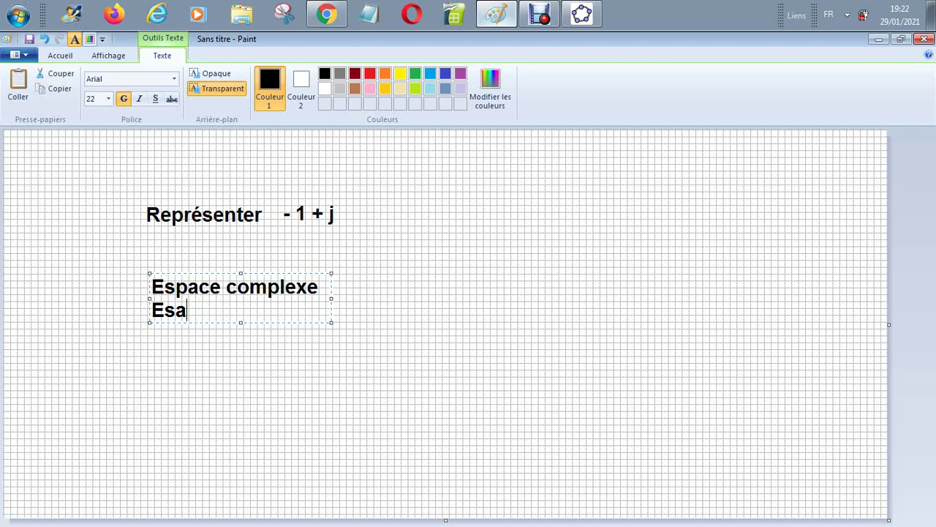
{"action": "type", "text": "pace "}
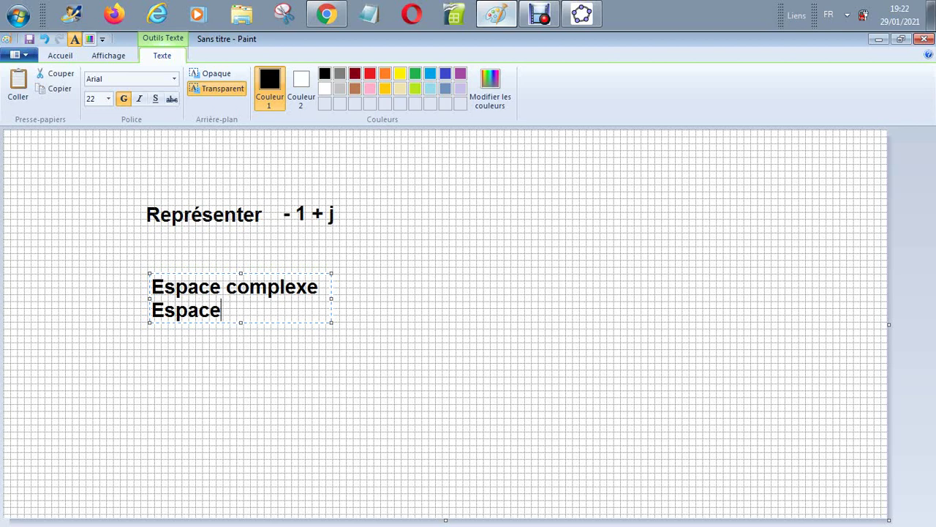
{"action": "type", "text": "Réel"}
{"action": "key", "text": "Return"}
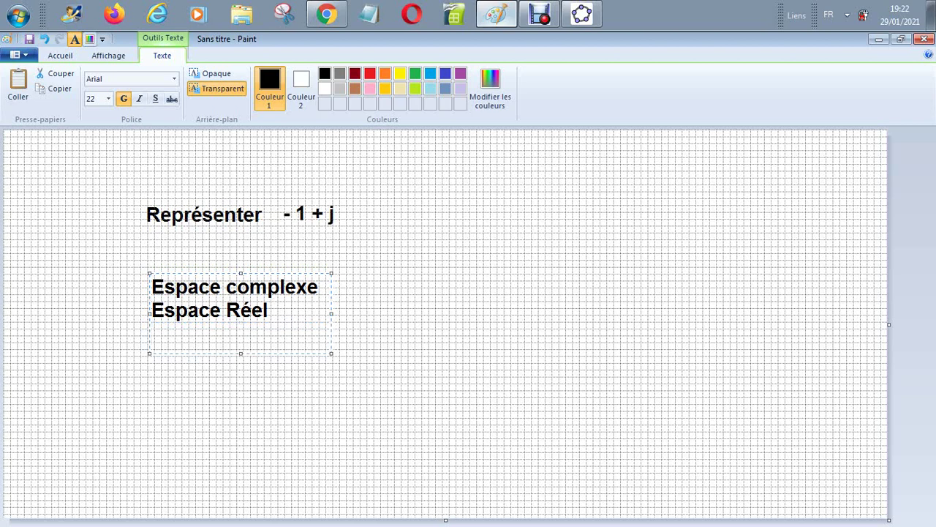
{"action": "type", "text": "E"}
Step: Insert "Plan complexe" as a separate first line above "Espace complexe" in the text block
{"action": "left_click", "coordinate": [188, 287]}
{"action": "key", "text": "Left"}
{"action": "key", "text": "Left"}
{"action": "key", "text": "Left"}
{"action": "type", "text": "Pla"}
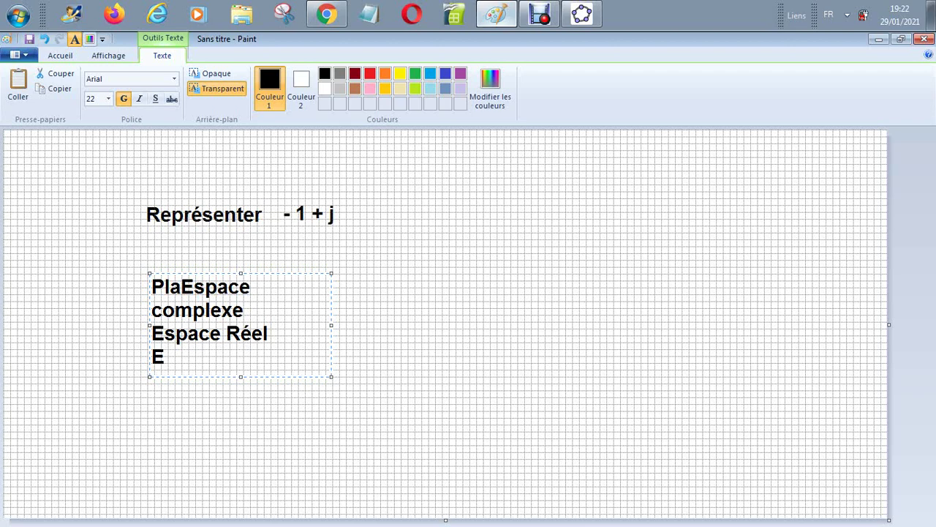
{"action": "type", "text": "n "}
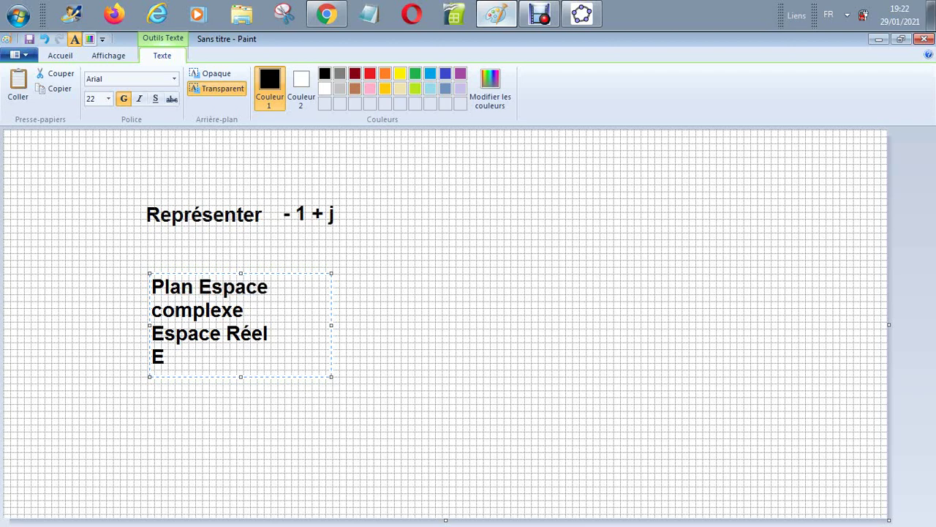
{"action": "type", "text": "complexe"}
{"action": "key", "text": "Return"}
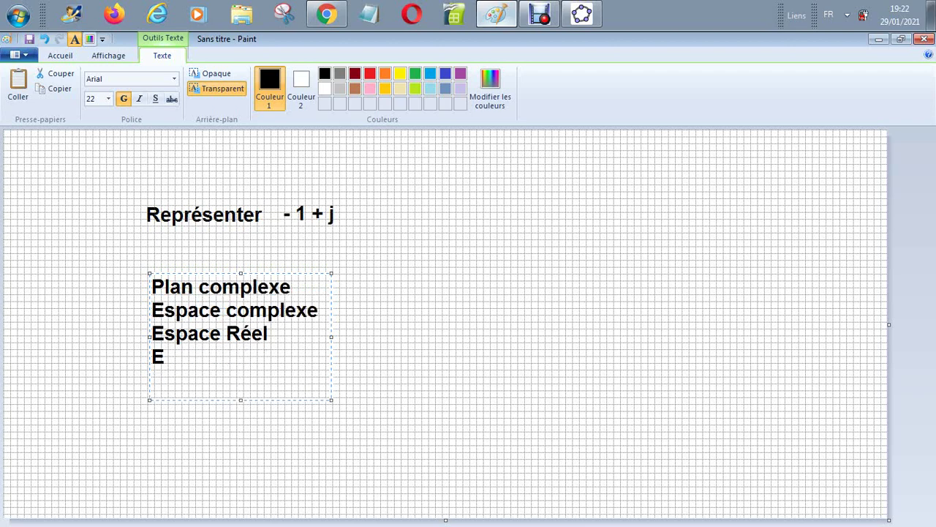
Step: Delete the "Espace complexe" line from the text block
{"action": "key", "text": "BackSpace"}
{"action": "key", "text": "Delete"}
{"action": "key", "text": "Delete"}
{"action": "key", "text": "Delete"}
{"action": "key", "text": "Delete"}
{"action": "key", "text": "Delete"}
{"action": "key", "text": "Delete"}
{"action": "key", "text": "Delete"}
{"action": "key", "text": "Delete"}
{"action": "key", "text": "Delete"}
{"action": "key", "text": "Delete"}
{"action": "key", "text": "Delete"}
{"action": "key", "text": "Delete"}
{"action": "key", "text": "Delete"}
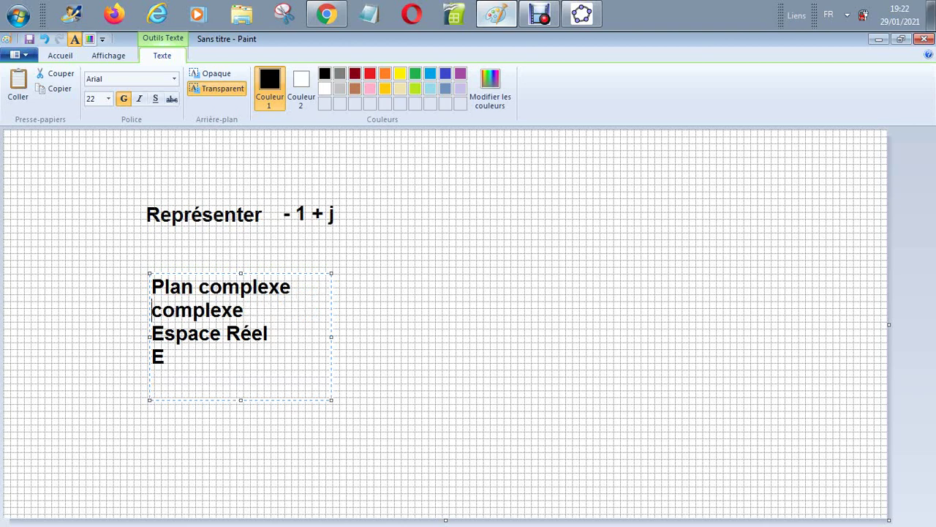
{"action": "key", "text": "Delete"}
{"action": "key", "text": "Delete"}
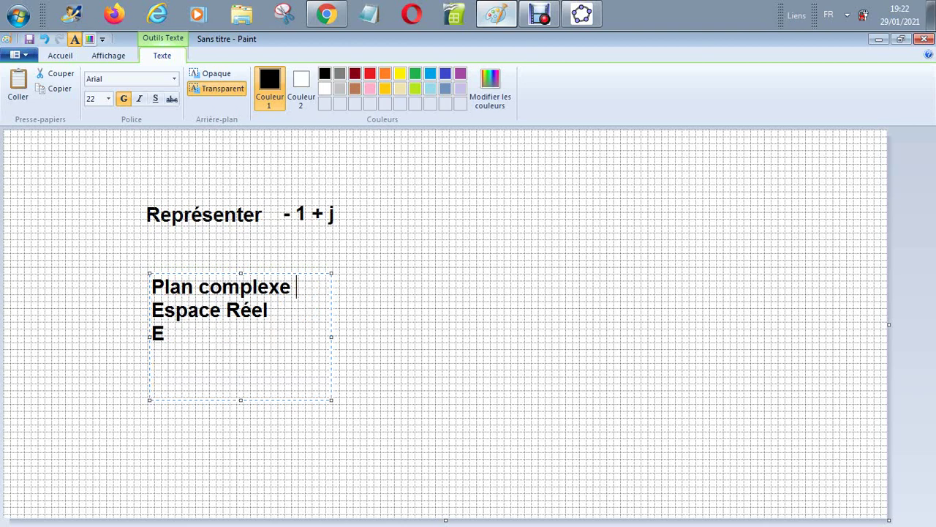
Step: Add the lines "Plan réel" and "Plan vectoriel" below "Plan complexe"
{"action": "key", "text": "Return"}
{"action": "type", "text": "Pa"}
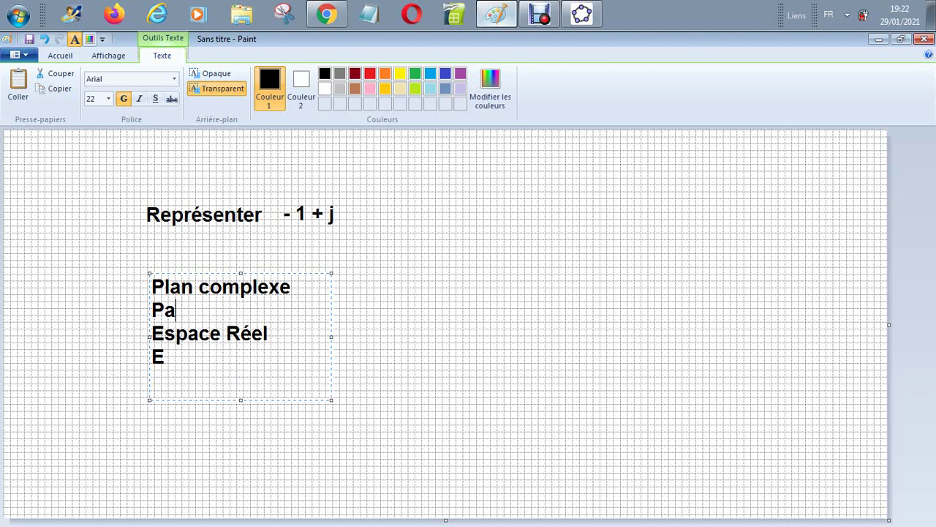
{"action": "key", "text": "BackSpace"}
{"action": "type", "text": "lan réel"}
{"action": "key", "text": "Return"}
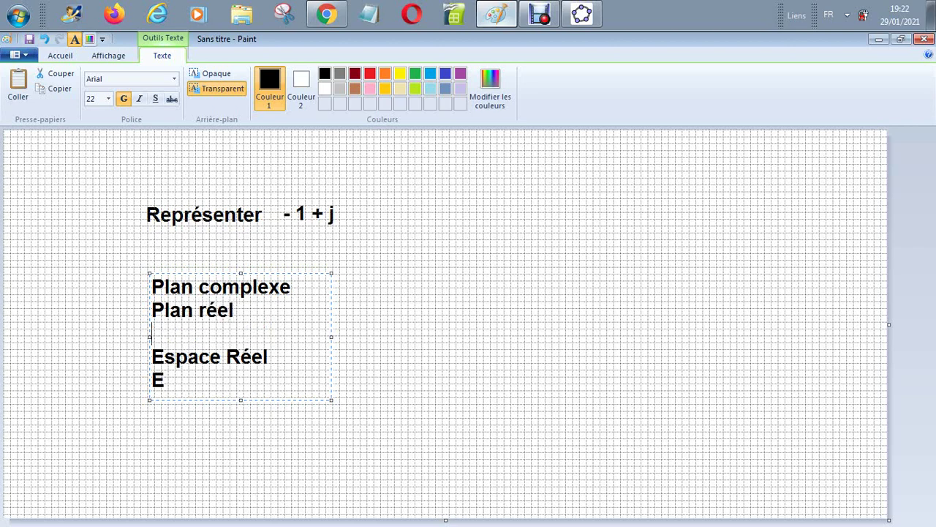
{"action": "type", "text": "Plan "}
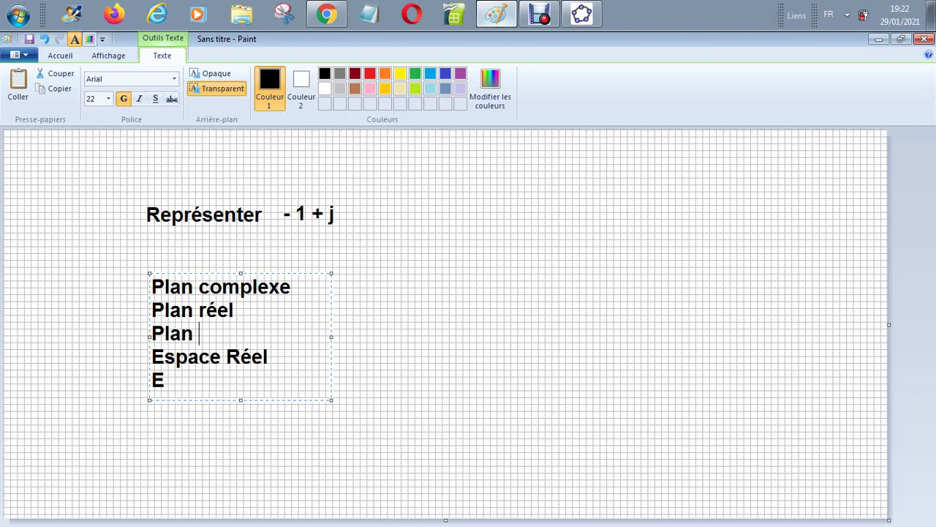
{"action": "type", "text": "vectoriel"}
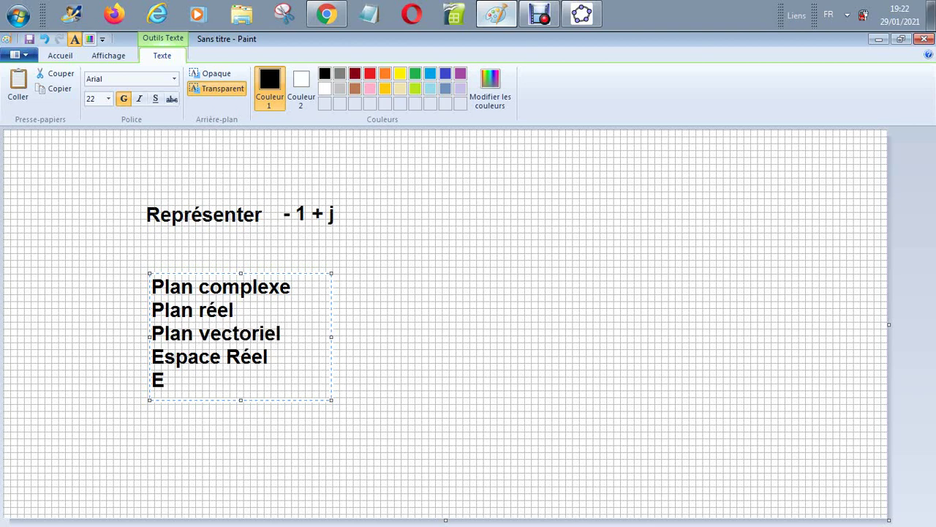
Step: Remove the leftover "Espace Réel" and "E" lines and finish the text block
{"action": "key", "text": "Delete"}
{"action": "key", "text": "Delete"}
{"action": "key", "text": "Delete"}
{"action": "key", "text": "Delete"}
{"action": "key", "text": "Delete"}
{"action": "key", "text": "Delete"}
{"action": "key", "text": "Delete"}
{"action": "key", "text": "Delete"}
{"action": "key", "text": "Delete"}
{"action": "key", "text": "Delete"}
{"action": "key", "text": "Delete"}
{"action": "key", "text": "Delete"}
{"action": "key", "text": "Delete"}
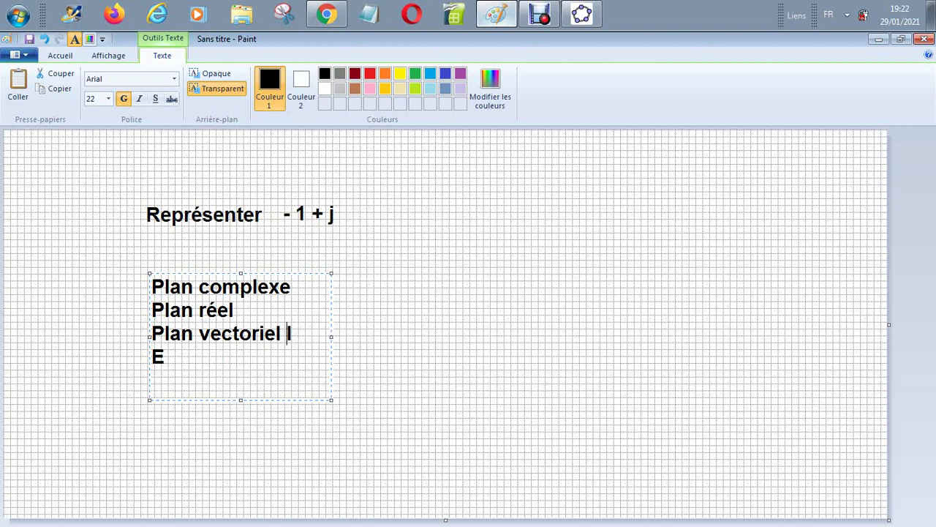
{"action": "key", "text": "Delete"}
{"action": "key", "text": "Escape"}
Step: Sketch a pair of axes labelled x and y with the pencil beside the text, and an arrow from them to "Plan réel"
{"action": "left_click", "coordinate": [223, 79]}
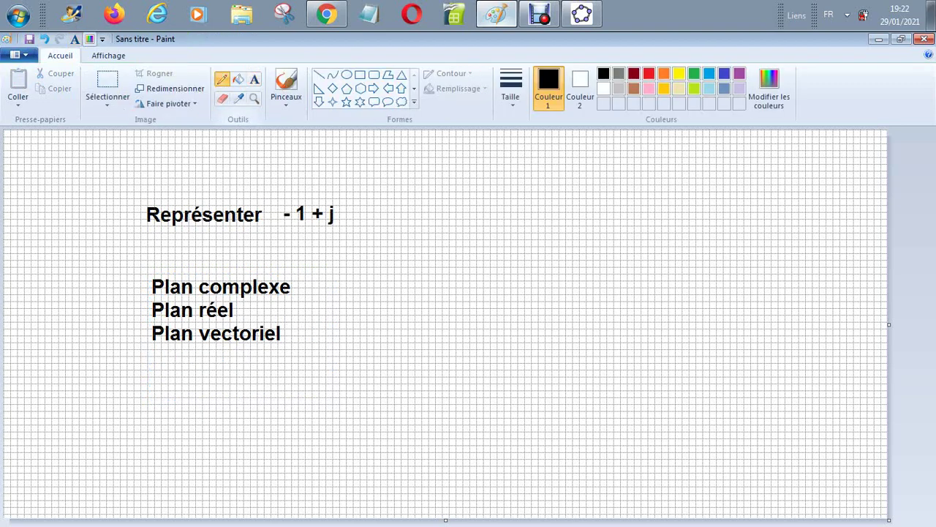
{"action": "left_click_drag", "start_coordinate": [504, 153], "coordinate": [507, 291]}
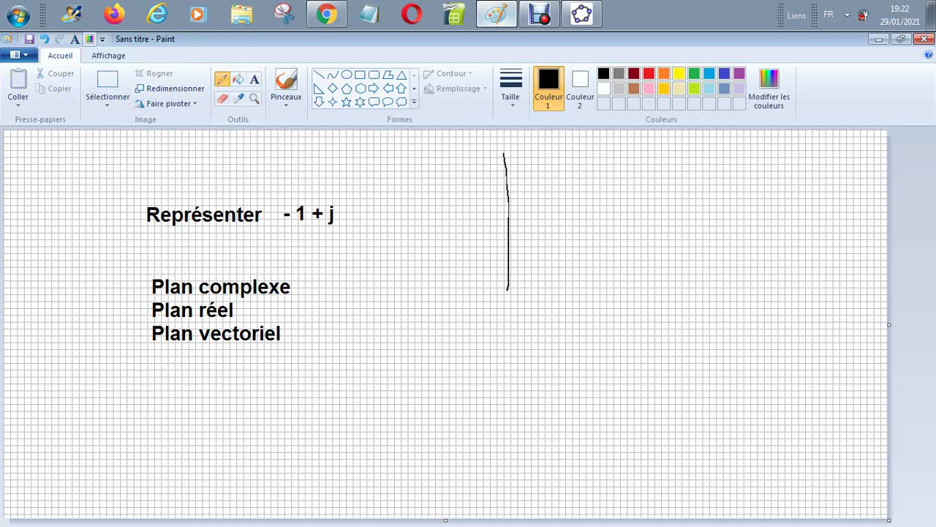
{"action": "left_click_drag", "start_coordinate": [504, 170], "coordinate": [496, 177]}
{"action": "mouse_move", "coordinate": [430, 251]}
{"action": "left_mouse_down"}
{"action": "mouse_move", "coordinate": [657, 250]}
{"action": "mouse_move", "coordinate": [643, 260]}
{"action": "left_mouse_up"}
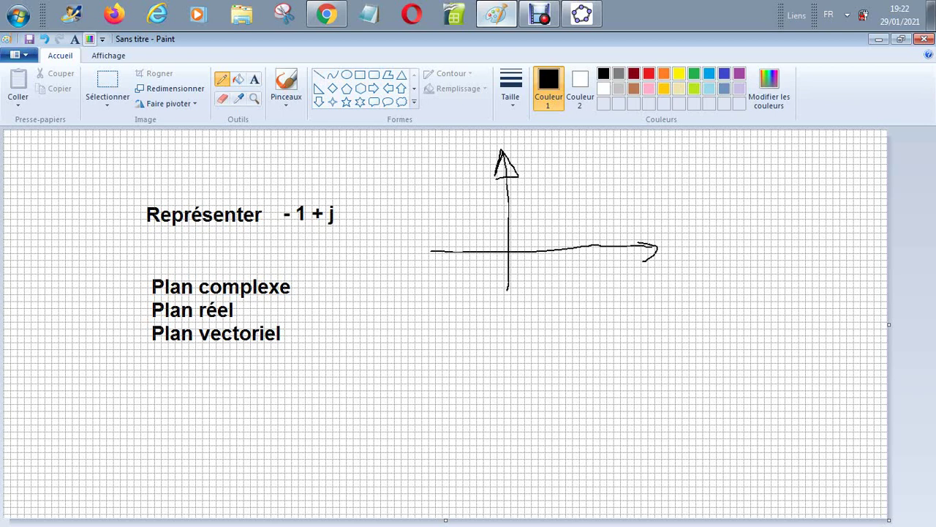
{"action": "mouse_move", "coordinate": [648, 277]}
{"action": "left_mouse_down"}
{"action": "mouse_move", "coordinate": [644, 296]}
{"action": "mouse_move", "coordinate": [667, 305]}
{"action": "left_mouse_up"}
{"action": "left_click_drag", "start_coordinate": [448, 150], "coordinate": [458, 192]}
{"action": "mouse_move", "coordinate": [408, 237]}
{"action": "left_mouse_down"}
{"action": "mouse_move", "coordinate": [301, 313]}
{"action": "mouse_move", "coordinate": [260, 312]}
{"action": "mouse_move", "coordinate": [280, 317]}
{"action": "mouse_move", "coordinate": [279, 305]}
{"action": "left_mouse_up"}
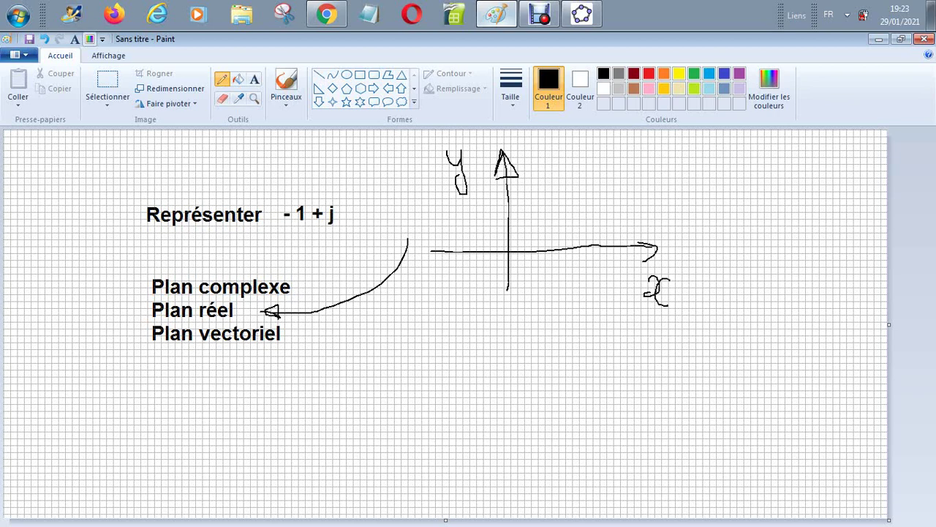
Step: Sketch a second pair of axes below the first with unit vectors e1 and e2, and an arrow from them to "Plan vectoriel"
{"action": "left_click_drag", "start_coordinate": [506, 313], "coordinate": [509, 431]}
{"action": "mouse_move", "coordinate": [507, 308]}
{"action": "left_mouse_down"}
{"action": "mouse_move", "coordinate": [502, 328]}
{"action": "mouse_move", "coordinate": [513, 327]}
{"action": "left_mouse_up"}
{"action": "mouse_move", "coordinate": [443, 386]}
{"action": "left_mouse_down"}
{"action": "mouse_move", "coordinate": [673, 383]}
{"action": "mouse_move", "coordinate": [669, 392]}
{"action": "left_mouse_up"}
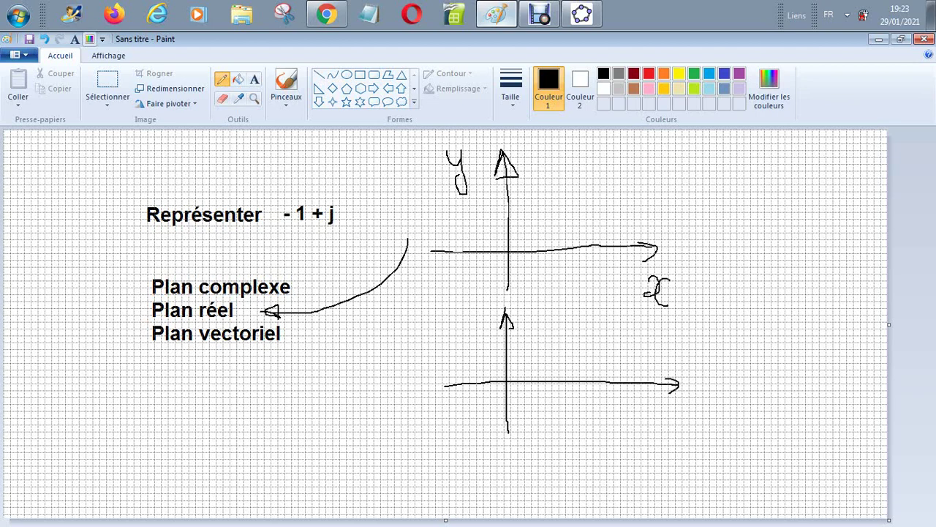
{"action": "mouse_move", "coordinate": [506, 382]}
{"action": "left_mouse_down"}
{"action": "mouse_move", "coordinate": [530, 381]}
{"action": "mouse_move", "coordinate": [535, 414]}
{"action": "mouse_move", "coordinate": [547, 393]}
{"action": "mouse_move", "coordinate": [505, 354]}
{"action": "mouse_move", "coordinate": [501, 363]}
{"action": "mouse_move", "coordinate": [469, 354]}
{"action": "mouse_move", "coordinate": [482, 371]}
{"action": "mouse_move", "coordinate": [489, 348]}
{"action": "left_mouse_up"}
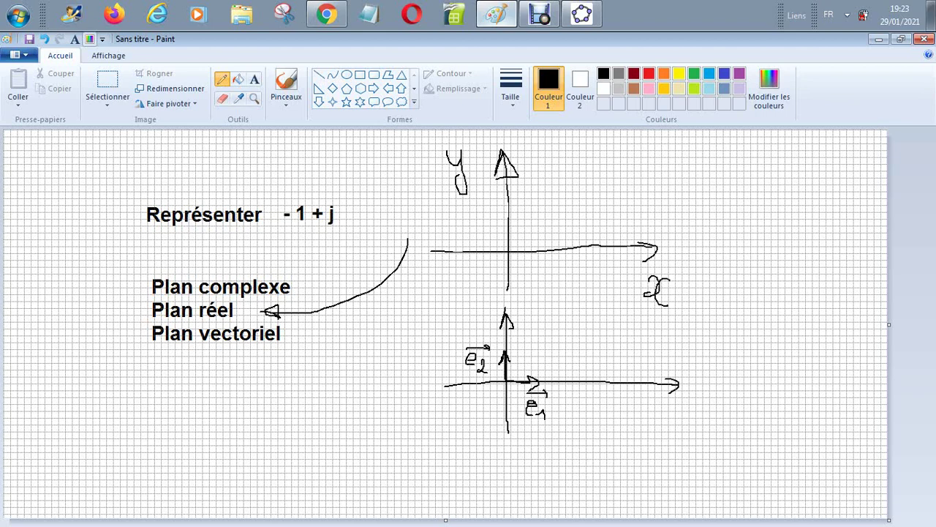
{"action": "mouse_move", "coordinate": [433, 406]}
{"action": "left_mouse_down"}
{"action": "mouse_move", "coordinate": [395, 374]}
{"action": "mouse_move", "coordinate": [303, 338]}
{"action": "mouse_move", "coordinate": [311, 345]}
{"action": "left_mouse_up"}
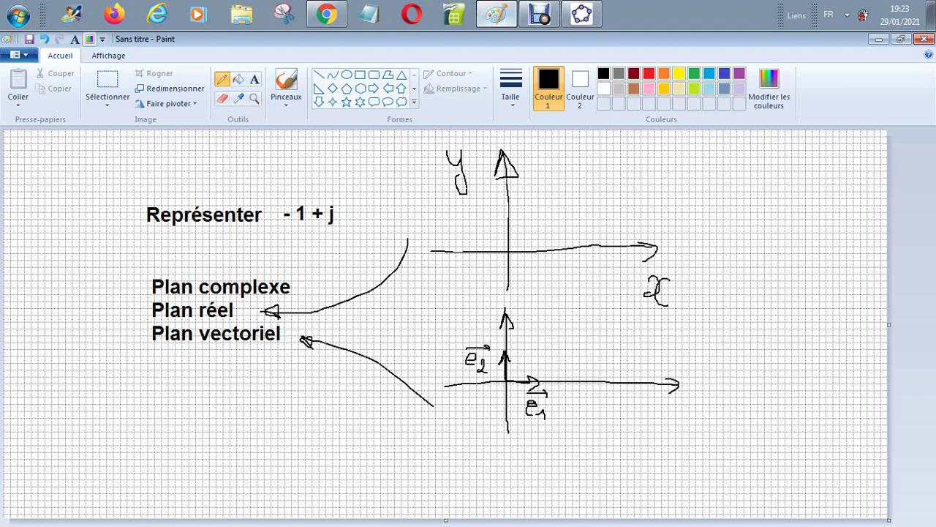
Step: Handwrite 2e1 + 3e2 below the vector axes and mark the corresponding point P with dashed projection lines
{"action": "left_click_drag", "start_coordinate": [567, 375], "coordinate": [568, 384]}
{"action": "mouse_move", "coordinate": [599, 441]}
{"action": "left_mouse_down"}
{"action": "mouse_move", "coordinate": [597, 458]}
{"action": "mouse_move", "coordinate": [629, 446]}
{"action": "mouse_move", "coordinate": [638, 470]}
{"action": "mouse_move", "coordinate": [643, 435]}
{"action": "mouse_move", "coordinate": [671, 453]}
{"action": "left_mouse_up"}
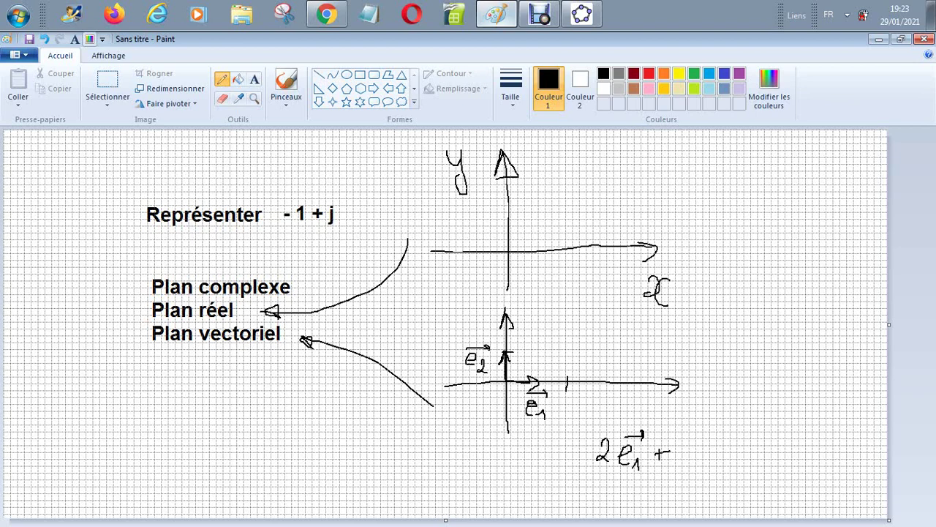
{"action": "mouse_move", "coordinate": [502, 325]}
{"action": "left_mouse_down"}
{"action": "mouse_move", "coordinate": [515, 327]}
{"action": "mouse_move", "coordinate": [515, 301]}
{"action": "left_mouse_up"}
{"action": "left_click_drag", "start_coordinate": [568, 319], "coordinate": [566, 370]}
{"action": "left_click_drag", "start_coordinate": [525, 301], "coordinate": [567, 300]}
{"action": "mouse_move", "coordinate": [682, 433]}
{"action": "left_mouse_down"}
{"action": "mouse_move", "coordinate": [691, 441]}
{"action": "mouse_move", "coordinate": [682, 452]}
{"action": "mouse_move", "coordinate": [709, 439]}
{"action": "mouse_move", "coordinate": [733, 464]}
{"action": "left_mouse_up"}
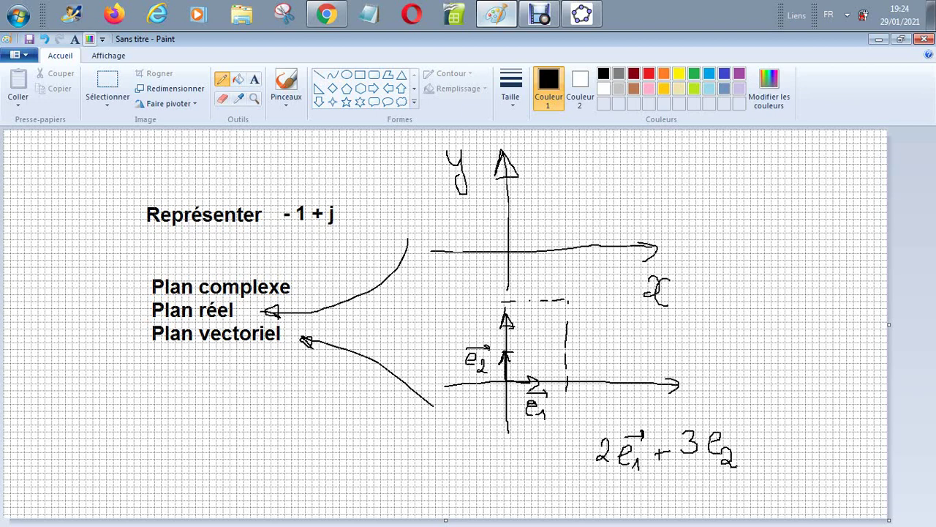
{"action": "left_click_drag", "start_coordinate": [586, 271], "coordinate": [586, 301]}
{"action": "left_click_drag", "start_coordinate": [587, 270], "coordinate": [589, 284]}
Step: Sketch a third pair of axes below the text list and label them Re z and Im z
{"action": "mouse_move", "coordinate": [225, 376]}
{"action": "left_mouse_down"}
{"action": "mouse_move", "coordinate": [226, 494]}
{"action": "mouse_move", "coordinate": [226, 363]}
{"action": "mouse_move", "coordinate": [231, 379]}
{"action": "left_mouse_up"}
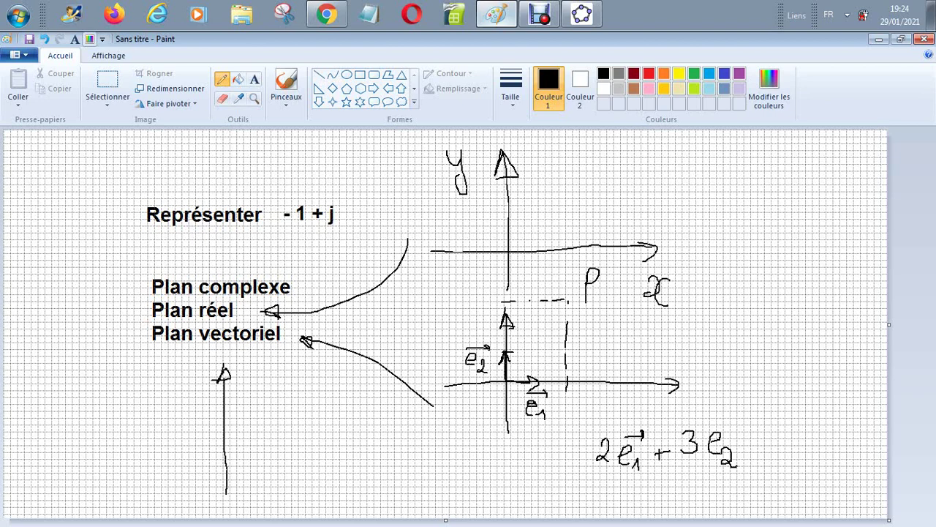
{"action": "mouse_move", "coordinate": [135, 459]}
{"action": "left_mouse_down"}
{"action": "mouse_move", "coordinate": [372, 472]}
{"action": "mouse_move", "coordinate": [364, 472]}
{"action": "left_mouse_up"}
{"action": "mouse_move", "coordinate": [363, 443]}
{"action": "left_mouse_down"}
{"action": "mouse_move", "coordinate": [370, 460]}
{"action": "mouse_move", "coordinate": [394, 460]}
{"action": "mouse_move", "coordinate": [402, 471]}
{"action": "left_mouse_up"}
{"action": "mouse_move", "coordinate": [404, 462]}
{"action": "left_mouse_down"}
{"action": "mouse_move", "coordinate": [409, 494]}
{"action": "mouse_move", "coordinate": [403, 484]}
{"action": "left_mouse_up"}
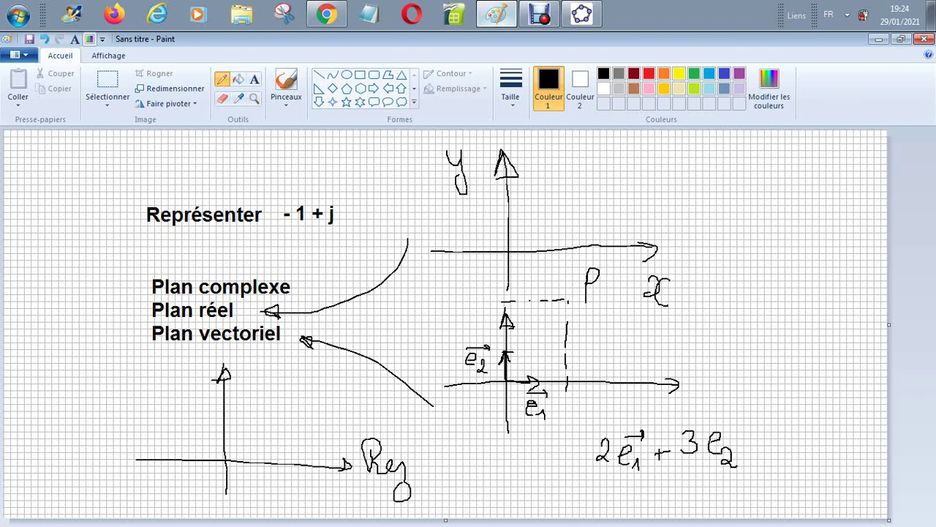
{"action": "mouse_move", "coordinate": [175, 370]}
{"action": "left_mouse_down"}
{"action": "mouse_move", "coordinate": [164, 388]}
{"action": "mouse_move", "coordinate": [185, 363]}
{"action": "mouse_move", "coordinate": [193, 392]}
{"action": "mouse_move", "coordinate": [207, 395]}
{"action": "mouse_move", "coordinate": [212, 420]}
{"action": "mouse_move", "coordinate": [204, 418]}
{"action": "left_mouse_up"}
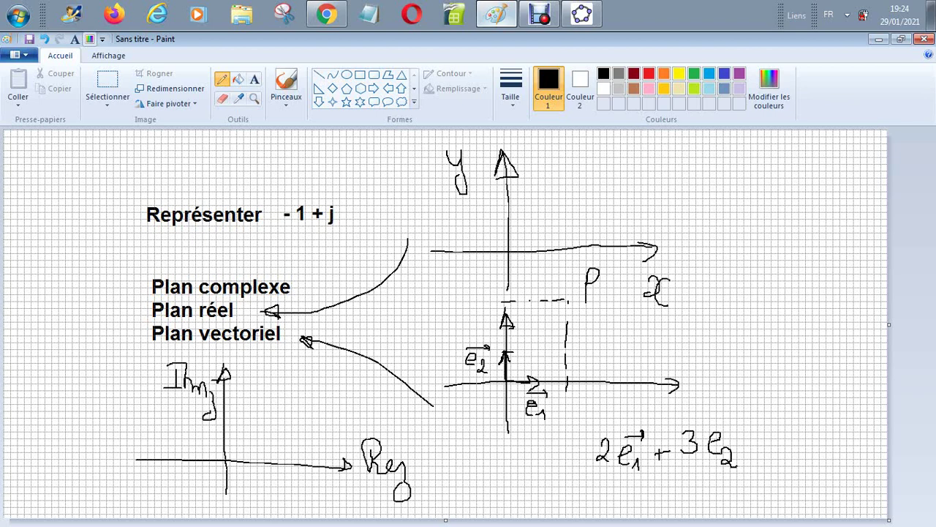
Step: Circle the three axis sketches and link the complex and vector ones with a double-headed arrow
{"action": "mouse_move", "coordinate": [547, 167]}
{"action": "left_mouse_down"}
{"action": "mouse_move", "coordinate": [540, 149]}
{"action": "mouse_move", "coordinate": [617, 241]}
{"action": "mouse_move", "coordinate": [512, 163]}
{"action": "left_mouse_up"}
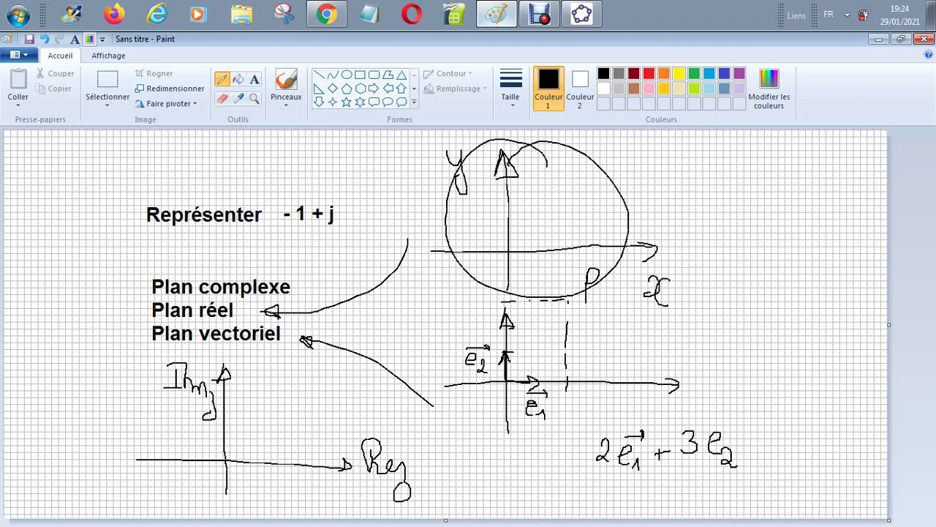
{"action": "mouse_move", "coordinate": [482, 295]}
{"action": "left_mouse_down"}
{"action": "mouse_move", "coordinate": [504, 414]}
{"action": "mouse_move", "coordinate": [480, 285]}
{"action": "left_mouse_up"}
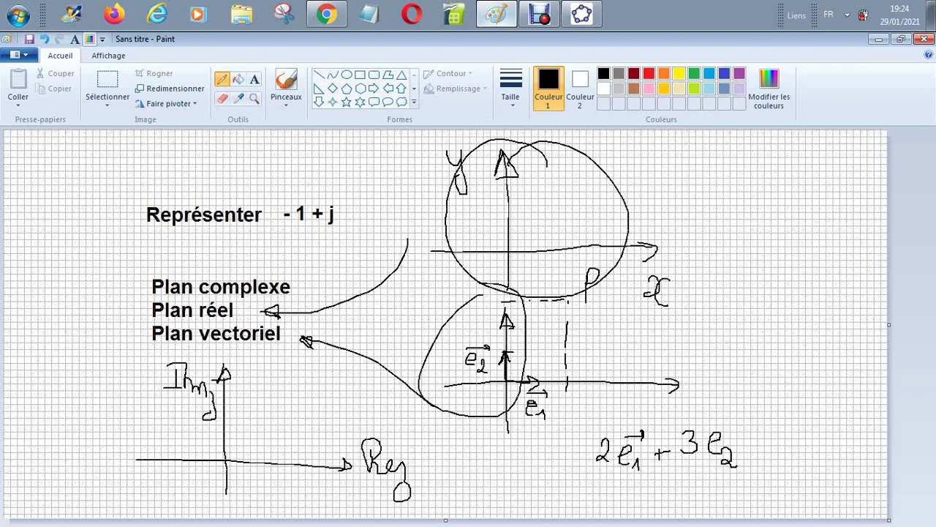
{"action": "mouse_move", "coordinate": [246, 384]}
{"action": "left_mouse_down"}
{"action": "mouse_move", "coordinate": [245, 495]}
{"action": "mouse_move", "coordinate": [221, 381]}
{"action": "left_mouse_up"}
{"action": "mouse_move", "coordinate": [282, 416]}
{"action": "left_mouse_down"}
{"action": "mouse_move", "coordinate": [464, 381]}
{"action": "mouse_move", "coordinate": [403, 409]}
{"action": "left_mouse_up"}
{"action": "mouse_move", "coordinate": [298, 392]}
{"action": "left_mouse_down"}
{"action": "mouse_move", "coordinate": [286, 425]}
{"action": "mouse_move", "coordinate": [313, 425]}
{"action": "left_mouse_up"}
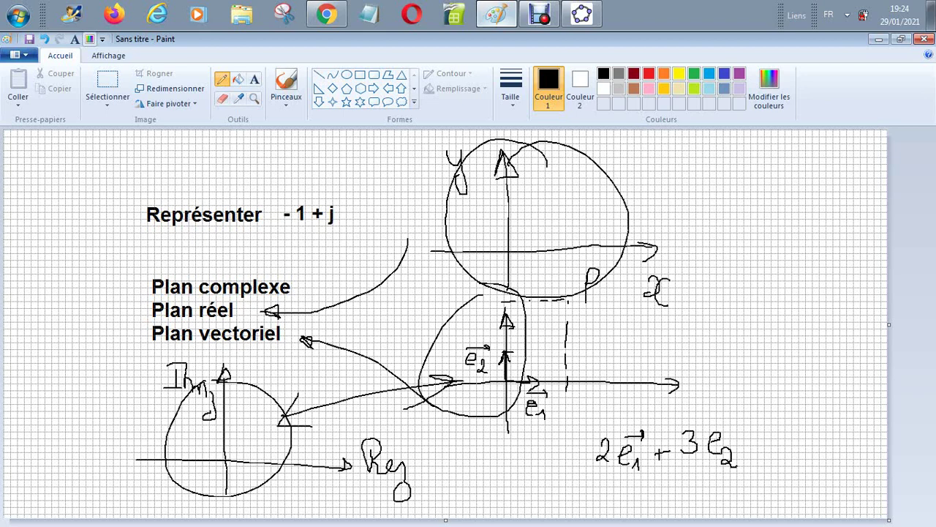
Step: Handwrite "Eqn, f" beside the title and draw arrows toward the x-y sketch, "Plan vectoriel" and the complex-plane sketch
{"action": "mouse_move", "coordinate": [38, 164]}
{"action": "left_mouse_down"}
{"action": "mouse_move", "coordinate": [36, 193]}
{"action": "mouse_move", "coordinate": [54, 193]}
{"action": "left_mouse_up"}
{"action": "mouse_move", "coordinate": [33, 180]}
{"action": "left_mouse_down"}
{"action": "mouse_move", "coordinate": [65, 159]}
{"action": "mouse_move", "coordinate": [79, 215]}
{"action": "left_mouse_up"}
{"action": "left_click_drag", "start_coordinate": [77, 184], "coordinate": [96, 183]}
{"action": "mouse_move", "coordinate": [144, 163]}
{"action": "left_mouse_down"}
{"action": "mouse_move", "coordinate": [127, 172]}
{"action": "mouse_move", "coordinate": [132, 209]}
{"action": "mouse_move", "coordinate": [114, 214]}
{"action": "left_mouse_up"}
{"action": "mouse_move", "coordinate": [221, 170]}
{"action": "left_mouse_down"}
{"action": "mouse_move", "coordinate": [421, 196]}
{"action": "mouse_move", "coordinate": [413, 199]}
{"action": "left_mouse_up"}
{"action": "mouse_move", "coordinate": [82, 242]}
{"action": "left_mouse_down"}
{"action": "mouse_move", "coordinate": [101, 255]}
{"action": "mouse_move", "coordinate": [141, 337]}
{"action": "mouse_move", "coordinate": [132, 343]}
{"action": "left_mouse_up"}
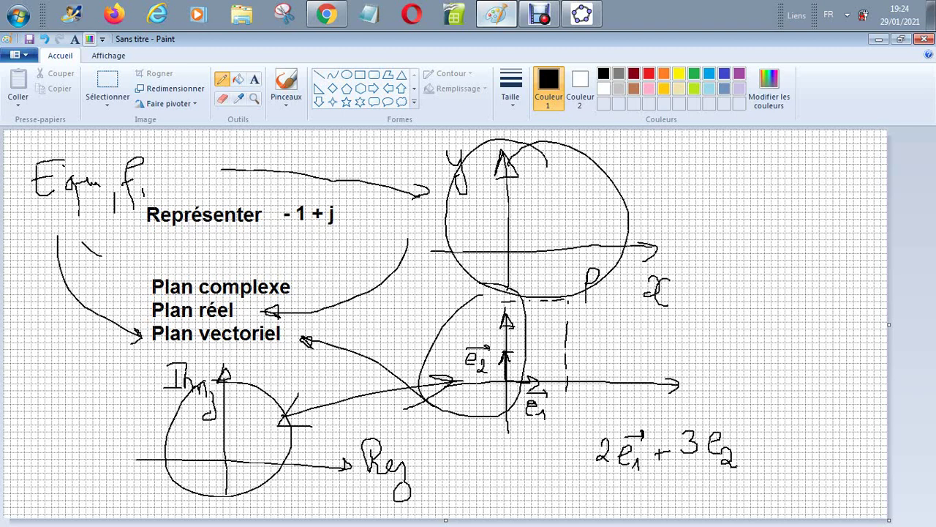
{"action": "mouse_move", "coordinate": [52, 326]}
{"action": "left_mouse_down"}
{"action": "mouse_move", "coordinate": [174, 434]}
{"action": "mouse_move", "coordinate": [155, 431]}
{"action": "left_mouse_up"}
{"action": "left_click_drag", "start_coordinate": [158, 414], "coordinate": [155, 433]}
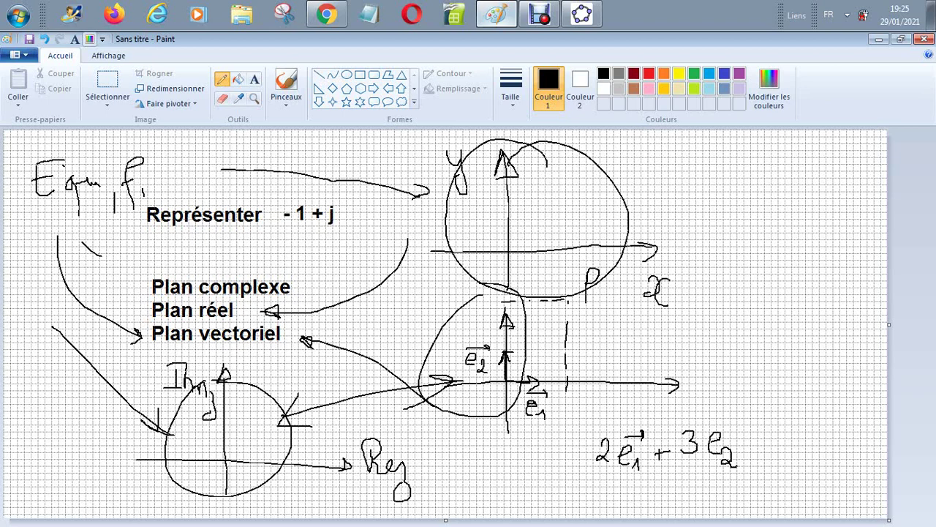
Step: Switch to GeoGebra and set the axes colour of the graphics view to red
{"action": "left_click", "coordinate": [582, 13]}
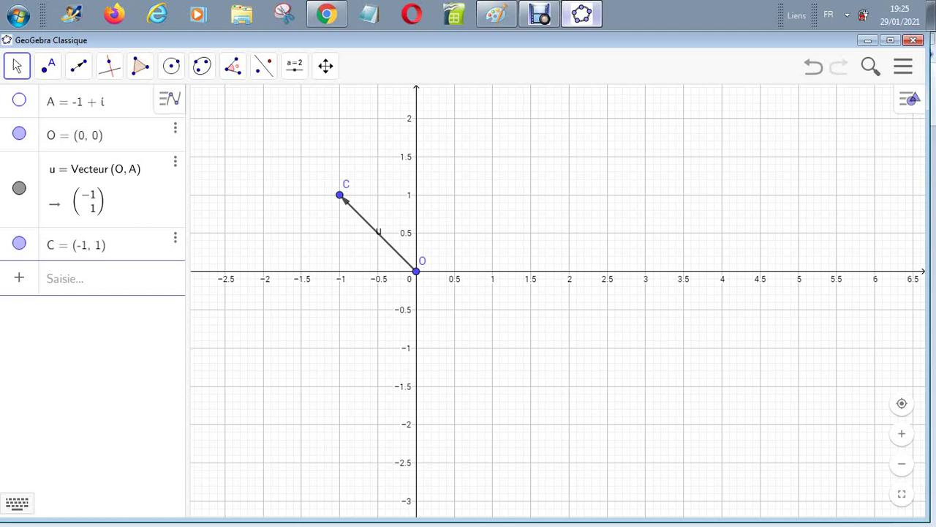
{"action": "left_click", "coordinate": [909, 99]}
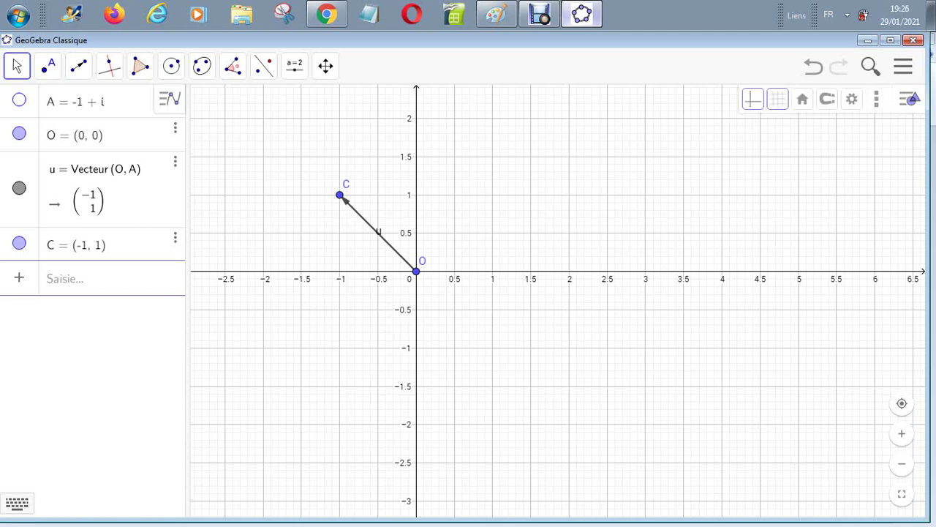
{"action": "left_click", "coordinate": [852, 99]}
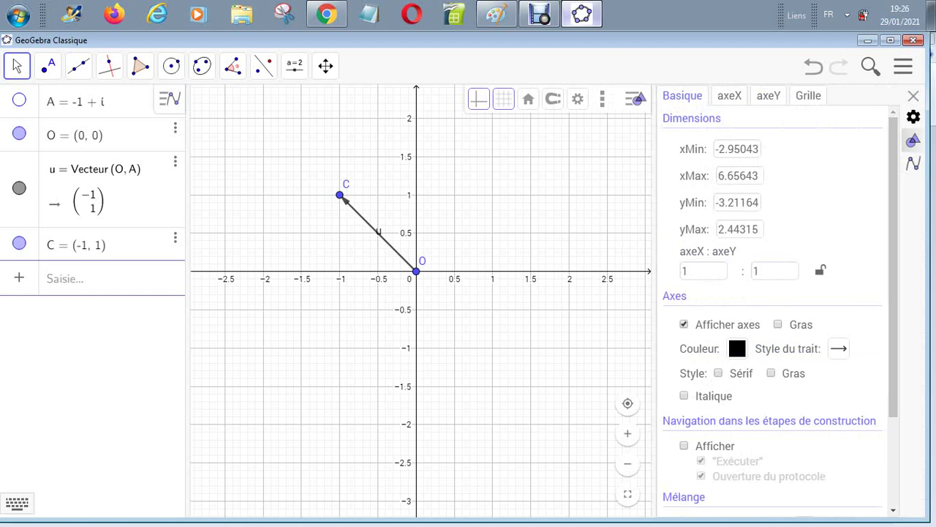
{"action": "scroll", "coordinate": [775, 314], "scroll_direction": "down", "scroll_amount": 1}
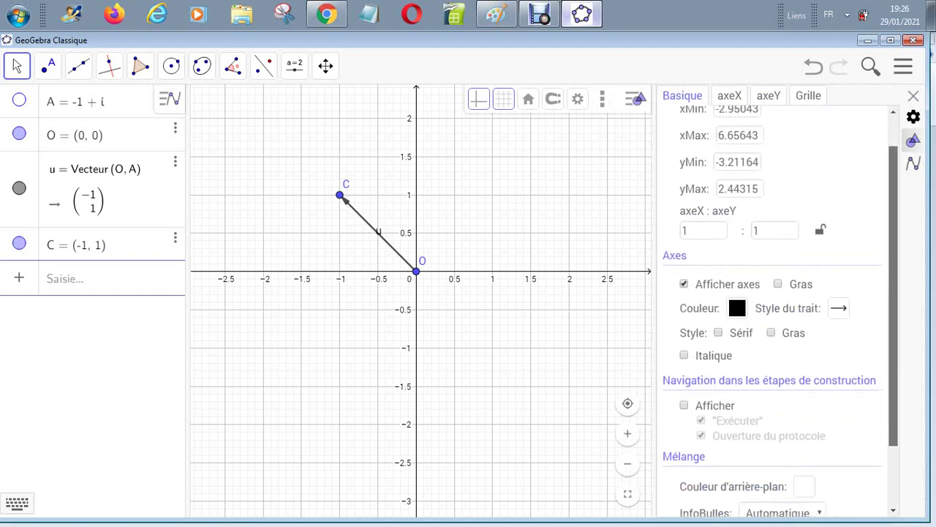
{"action": "scroll", "coordinate": [775, 315], "scroll_direction": "down", "scroll_amount": 2}
{"action": "scroll", "coordinate": [775, 314], "scroll_direction": "up", "scroll_amount": 3}
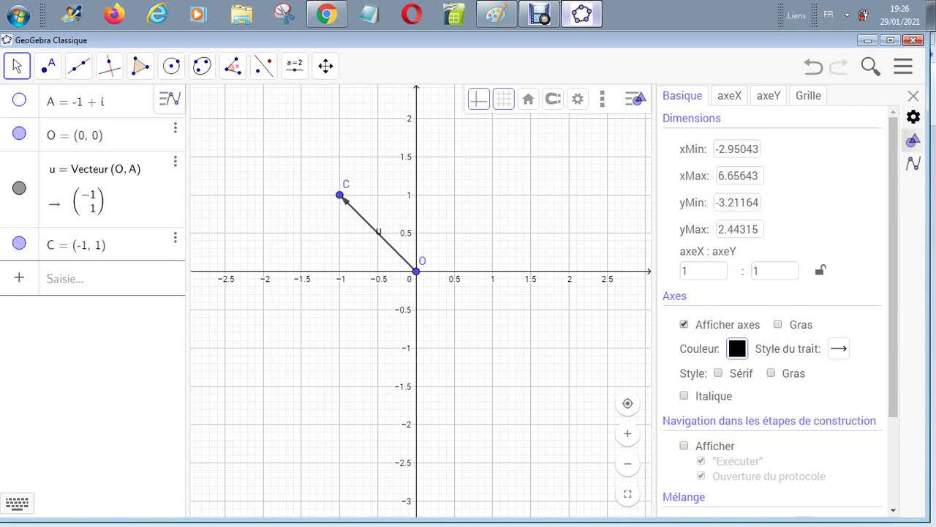
{"action": "left_click", "coordinate": [737, 348]}
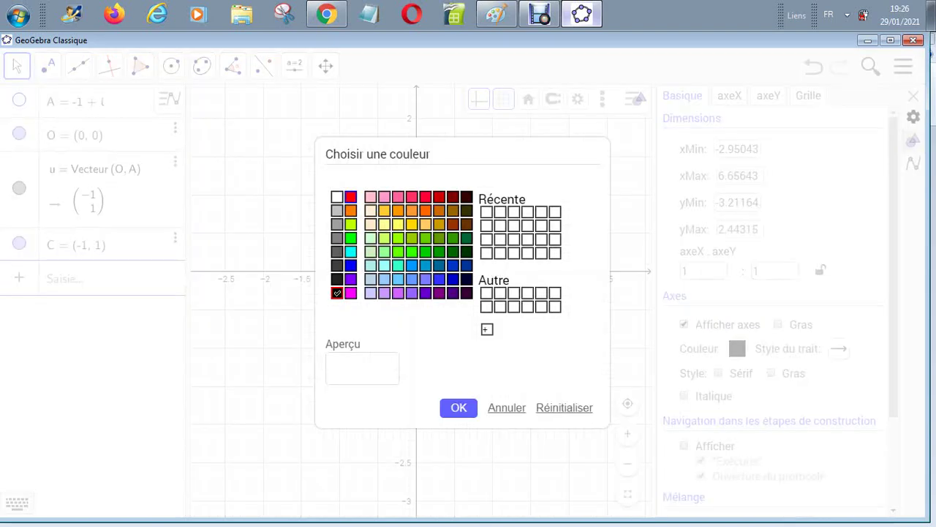
{"action": "left_click", "coordinate": [351, 197]}
{"action": "left_click", "coordinate": [459, 408]}
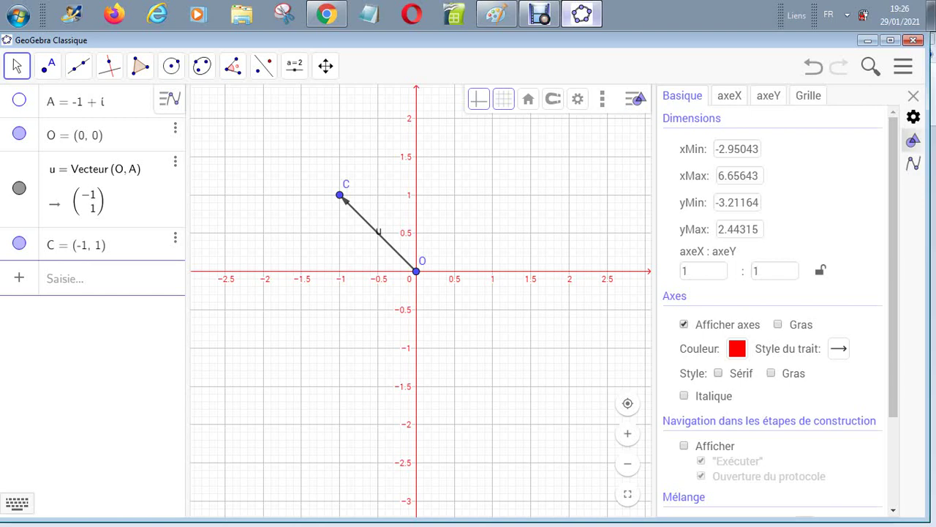
Step: Set the text style of the axes' numbering to bold (Gras)
{"action": "left_click", "coordinate": [771, 373]}
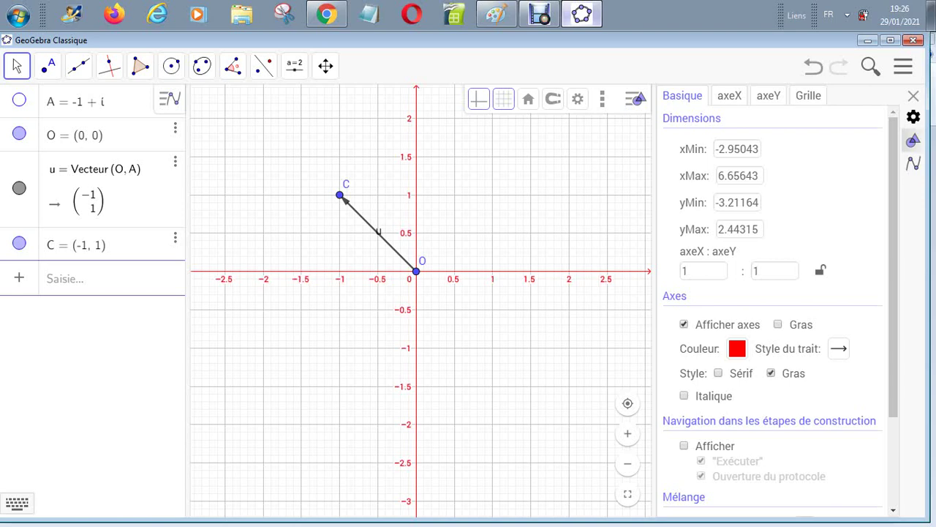
{"action": "left_click", "coordinate": [771, 373]}
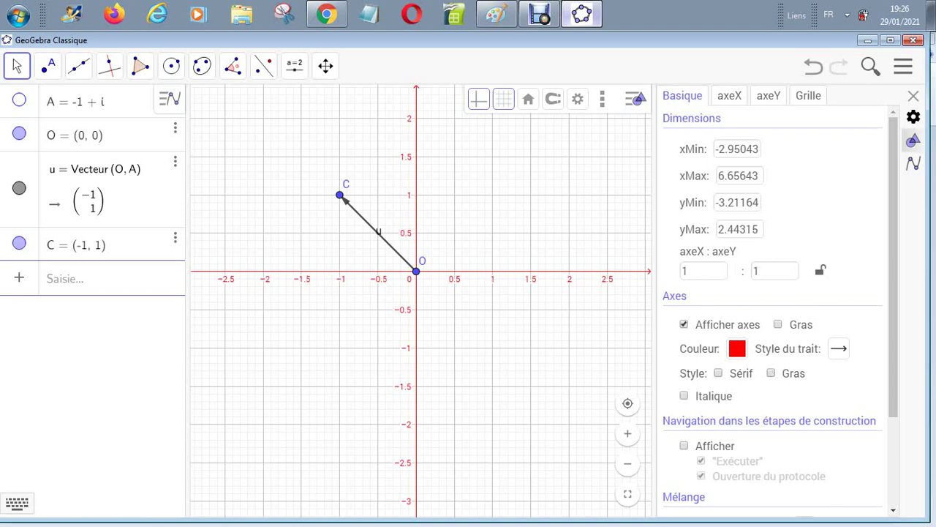
{"action": "left_click", "coordinate": [771, 373]}
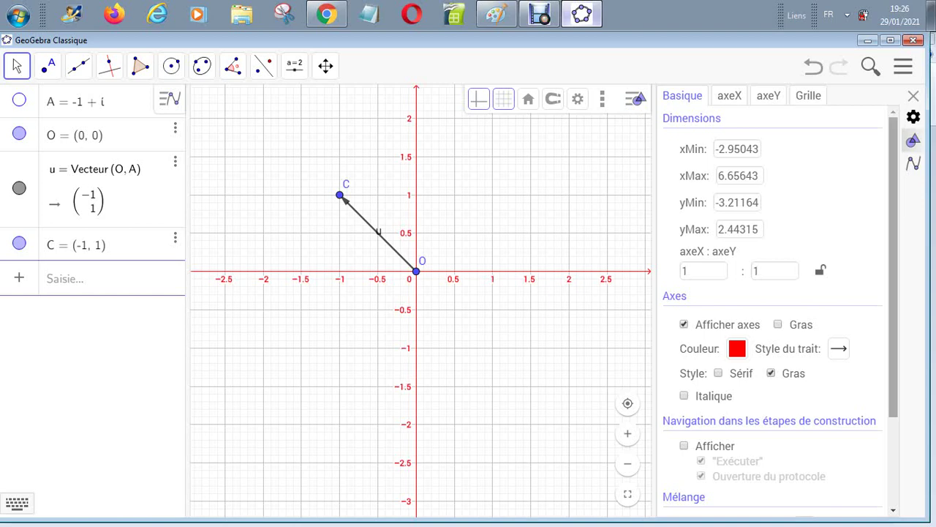
Step: Set the graphics view's background colour to light orange 255, 234, 205 (#FFEACD)
{"action": "scroll", "coordinate": [775, 307], "scroll_direction": "down", "scroll_amount": 3}
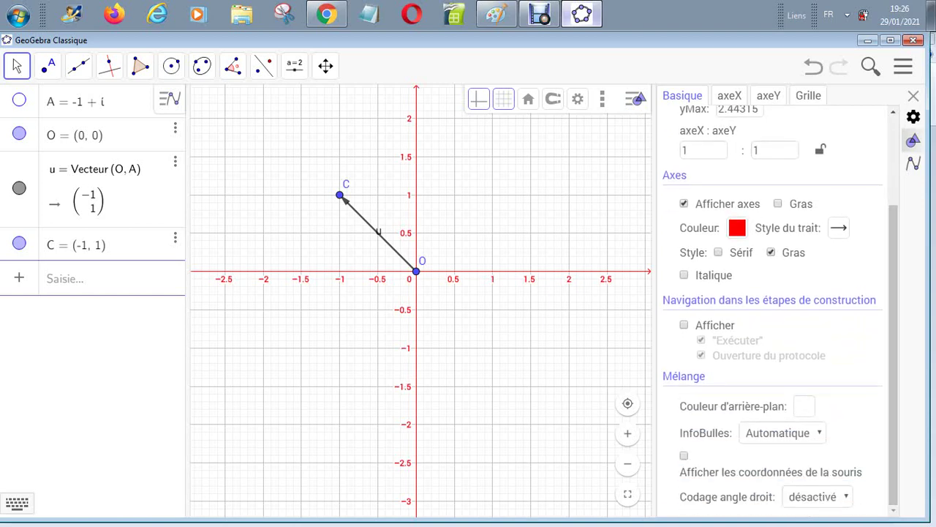
{"action": "left_click", "coordinate": [804, 406]}
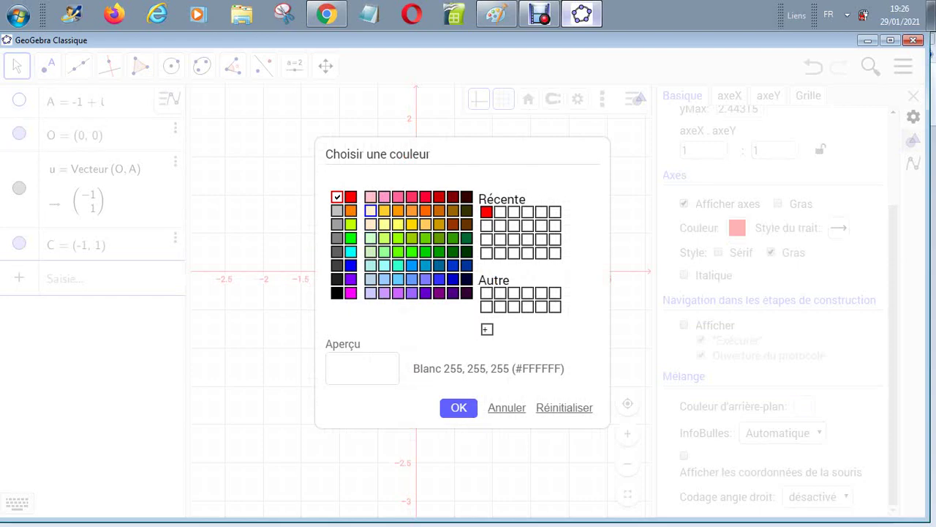
{"action": "left_click", "coordinate": [371, 224]}
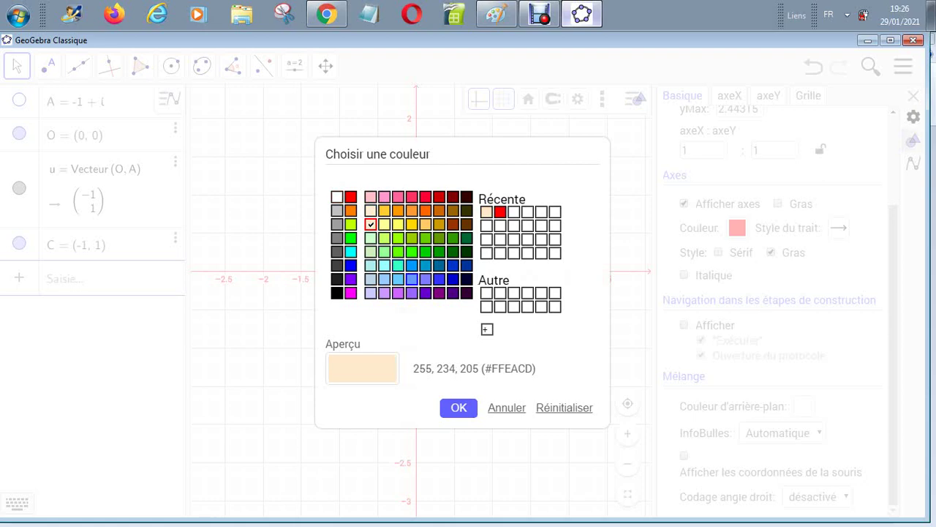
{"action": "left_click", "coordinate": [458, 408]}
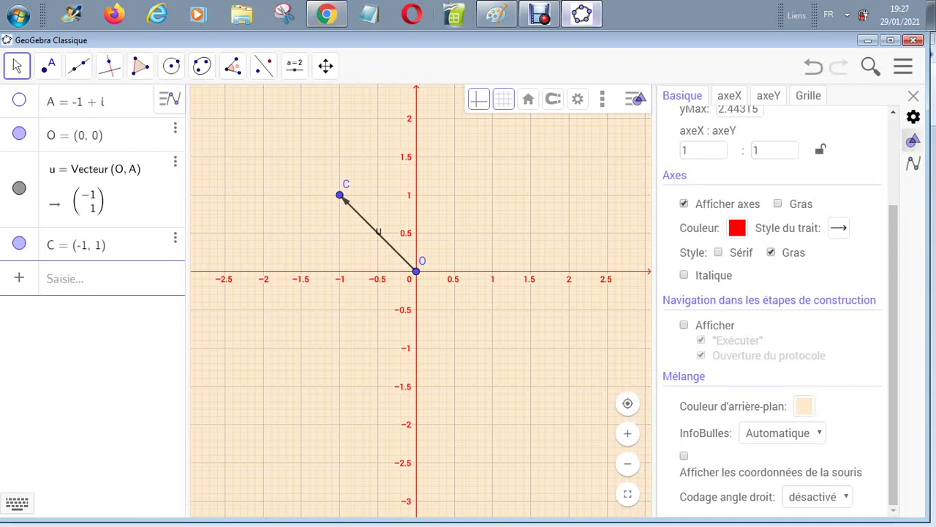
Step: Switch to Paint and erase the whole drawing of the three planes
{"action": "left_click", "coordinate": [497, 14]}
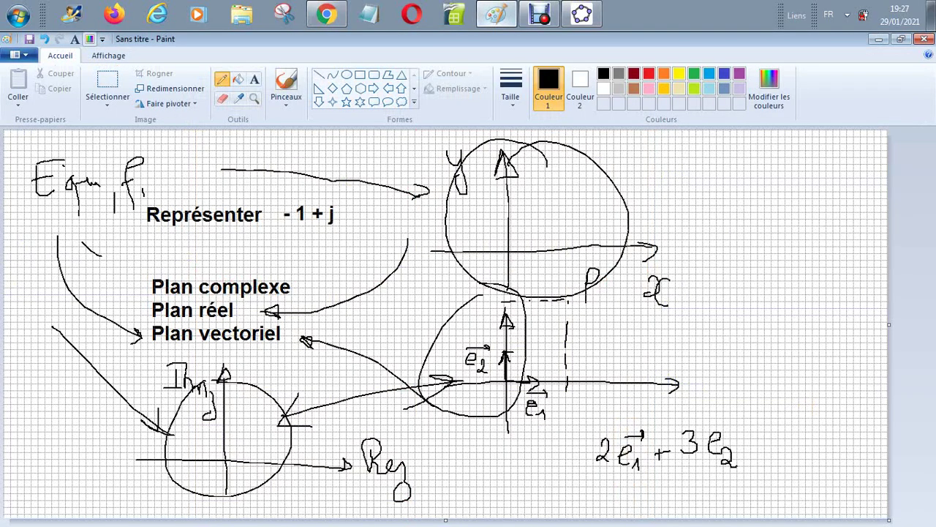
{"action": "left_click", "coordinate": [108, 79]}
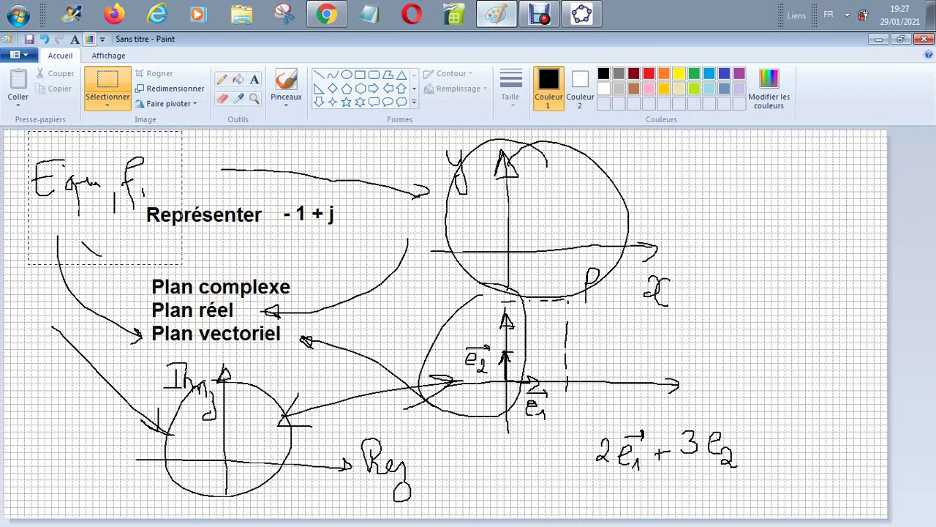
{"action": "left_click_drag", "start_coordinate": [181, 263], "coordinate": [545, 460]}
{"action": "left_click_drag", "start_coordinate": [846, 517], "coordinate": [851, 517]}
{"action": "key", "text": "Delete"}
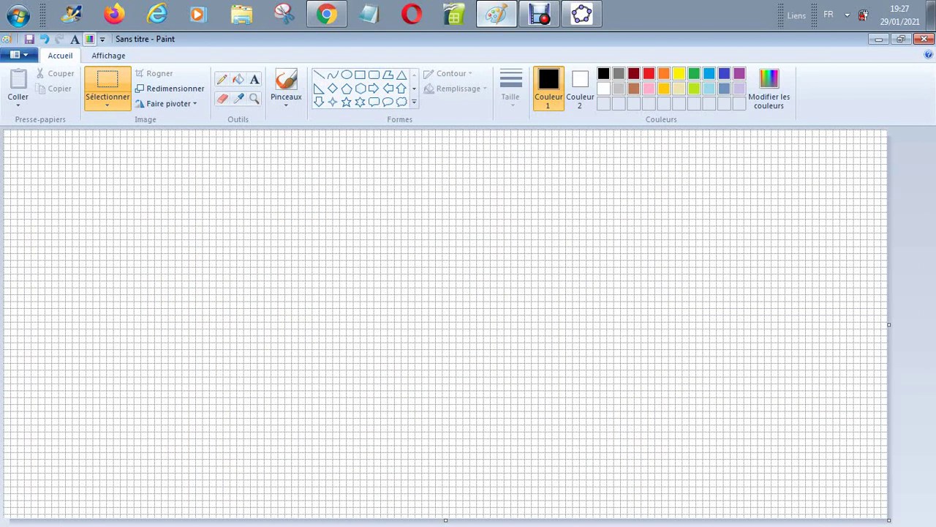
Step: Handwrite "0 → 255" near the top of the canvas and sketch a strip divided into cells beside it
{"action": "left_click", "coordinate": [222, 79]}
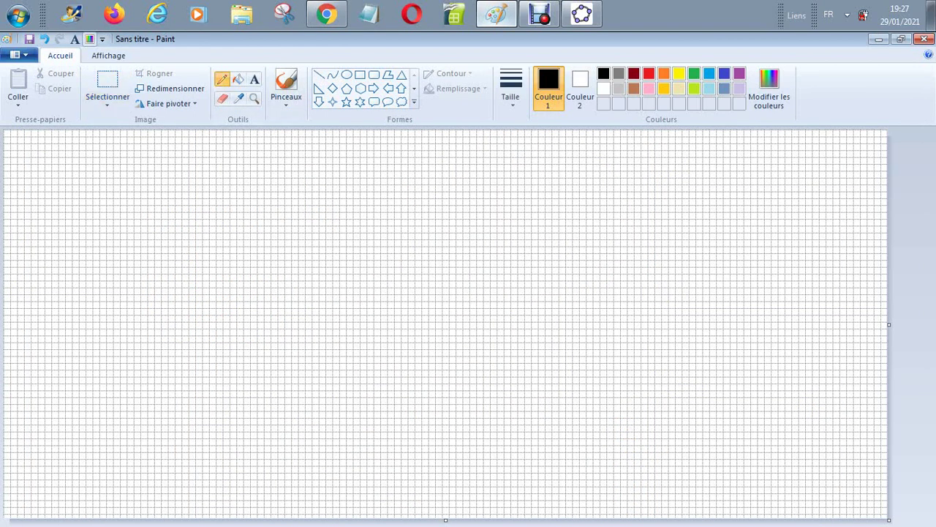
{"action": "mouse_move", "coordinate": [239, 182]}
{"action": "left_mouse_down"}
{"action": "mouse_move", "coordinate": [229, 195]}
{"action": "mouse_move", "coordinate": [288, 194]}
{"action": "mouse_move", "coordinate": [284, 200]}
{"action": "mouse_move", "coordinate": [319, 195]}
{"action": "mouse_move", "coordinate": [324, 178]}
{"action": "mouse_move", "coordinate": [337, 192]}
{"action": "mouse_move", "coordinate": [325, 199]}
{"action": "mouse_move", "coordinate": [363, 175]}
{"action": "mouse_move", "coordinate": [350, 202]}
{"action": "left_mouse_up"}
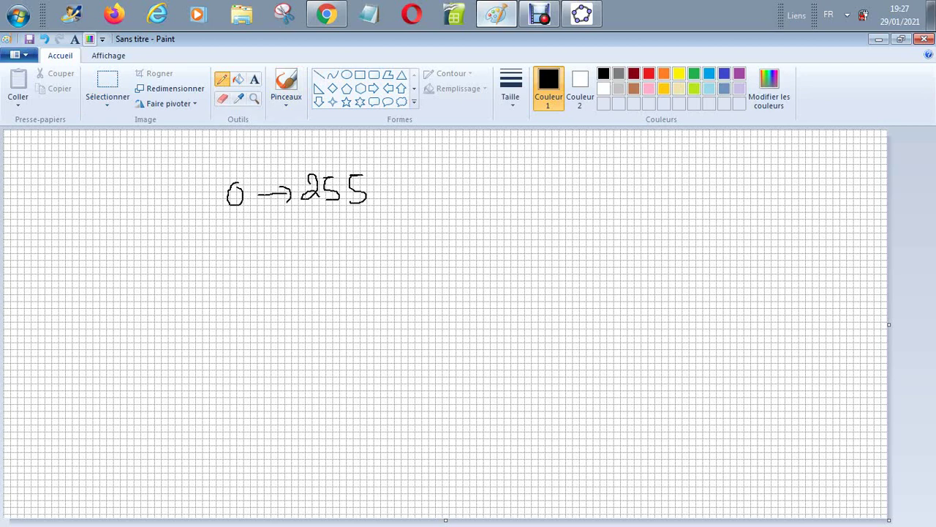
{"action": "mouse_move", "coordinate": [424, 234]}
{"action": "left_mouse_down"}
{"action": "mouse_move", "coordinate": [424, 212]}
{"action": "mouse_move", "coordinate": [581, 200]}
{"action": "mouse_move", "coordinate": [594, 218]}
{"action": "mouse_move", "coordinate": [439, 234]}
{"action": "mouse_move", "coordinate": [494, 232]}
{"action": "left_mouse_up"}
{"action": "mouse_move", "coordinate": [507, 214]}
{"action": "left_mouse_down"}
{"action": "mouse_move", "coordinate": [507, 227]}
{"action": "mouse_move", "coordinate": [530, 228]}
{"action": "left_mouse_up"}
{"action": "left_click_drag", "start_coordinate": [534, 215], "coordinate": [543, 215]}
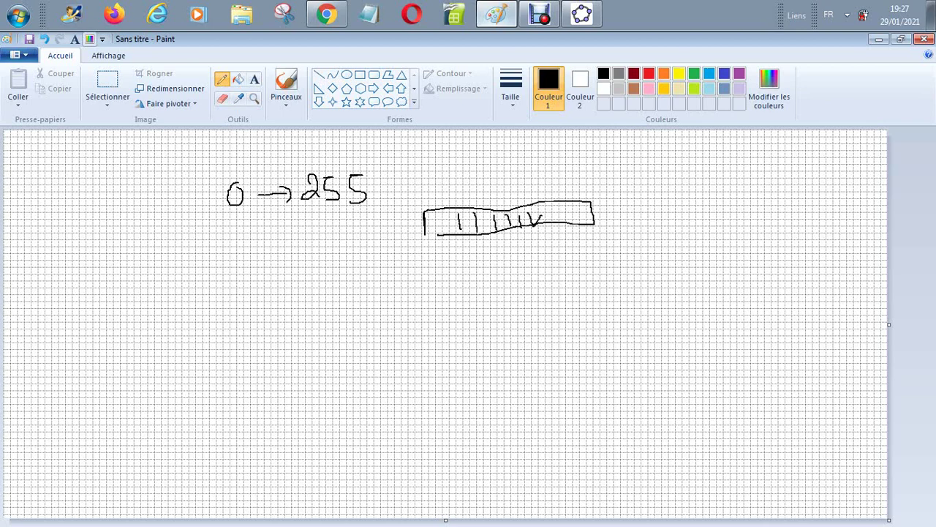
Step: Handwrite the binary digits 11011101 across the middle of the canvas, underlining the digits
{"action": "mouse_move", "coordinate": [414, 308]}
{"action": "left_mouse_down"}
{"action": "mouse_move", "coordinate": [417, 329]}
{"action": "mouse_move", "coordinate": [414, 309]}
{"action": "mouse_move", "coordinate": [447, 300]}
{"action": "mouse_move", "coordinate": [448, 322]}
{"action": "left_mouse_up"}
{"action": "left_click_drag", "start_coordinate": [367, 320], "coordinate": [380, 338]}
{"action": "mouse_move", "coordinate": [438, 337]}
{"action": "left_mouse_down"}
{"action": "mouse_move", "coordinate": [452, 334]}
{"action": "mouse_move", "coordinate": [392, 341]}
{"action": "left_mouse_up"}
{"action": "mouse_move", "coordinate": [331, 329]}
{"action": "left_mouse_down"}
{"action": "mouse_move", "coordinate": [344, 312]}
{"action": "mouse_move", "coordinate": [352, 349]}
{"action": "left_mouse_up"}
{"action": "mouse_move", "coordinate": [285, 330]}
{"action": "left_mouse_down"}
{"action": "mouse_move", "coordinate": [297, 313]}
{"action": "mouse_move", "coordinate": [305, 351]}
{"action": "left_mouse_up"}
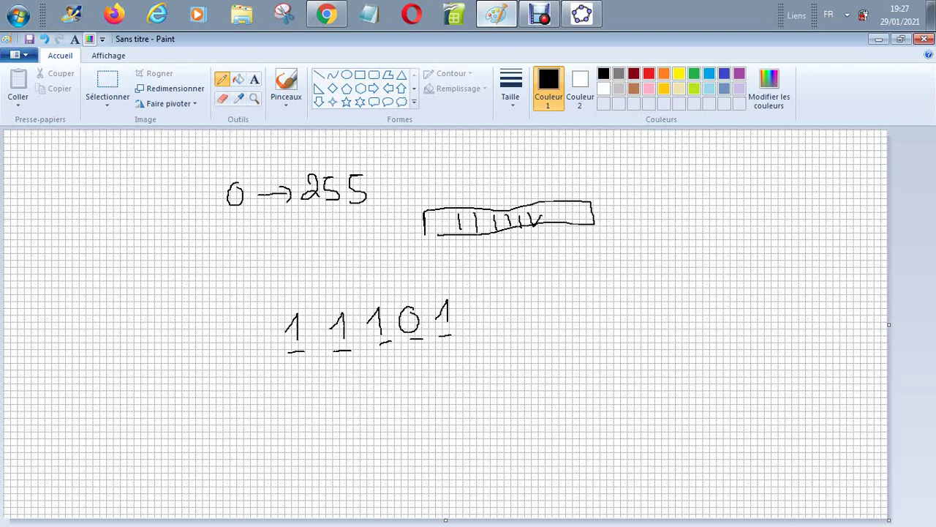
{"action": "mouse_move", "coordinate": [253, 319]}
{"action": "left_mouse_down"}
{"action": "mouse_move", "coordinate": [256, 346]}
{"action": "mouse_move", "coordinate": [254, 319]}
{"action": "left_mouse_up"}
{"action": "left_click_drag", "start_coordinate": [246, 355], "coordinate": [265, 356]}
{"action": "left_click_drag", "start_coordinate": [217, 336], "coordinate": [229, 319]}
{"action": "left_click_drag", "start_coordinate": [228, 319], "coordinate": [239, 355]}
{"action": "mouse_move", "coordinate": [192, 333]}
{"action": "left_mouse_down"}
{"action": "mouse_move", "coordinate": [201, 320]}
{"action": "mouse_move", "coordinate": [203, 351]}
{"action": "left_mouse_up"}
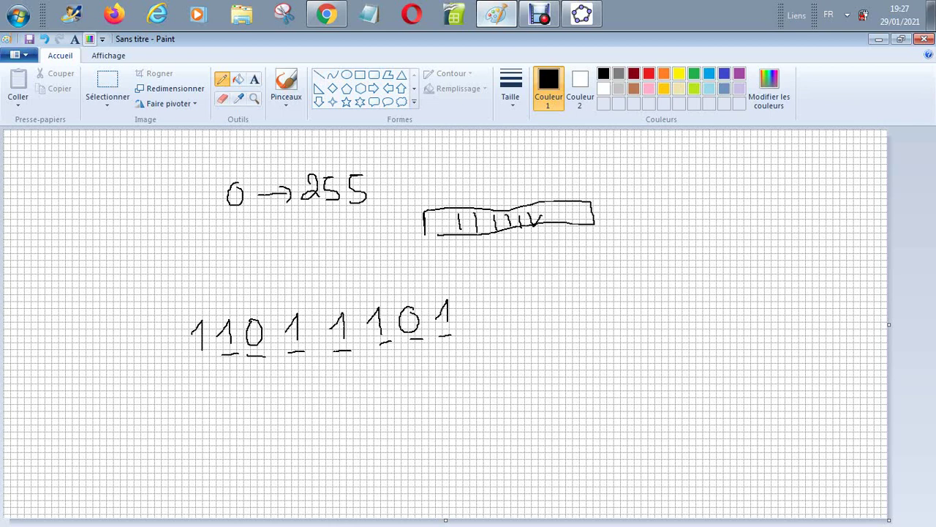
Step: Open the Calculator beside the handwritten digits, set it to binary and enter 11011101
{"action": "key", "text": "XF86Calculator"}
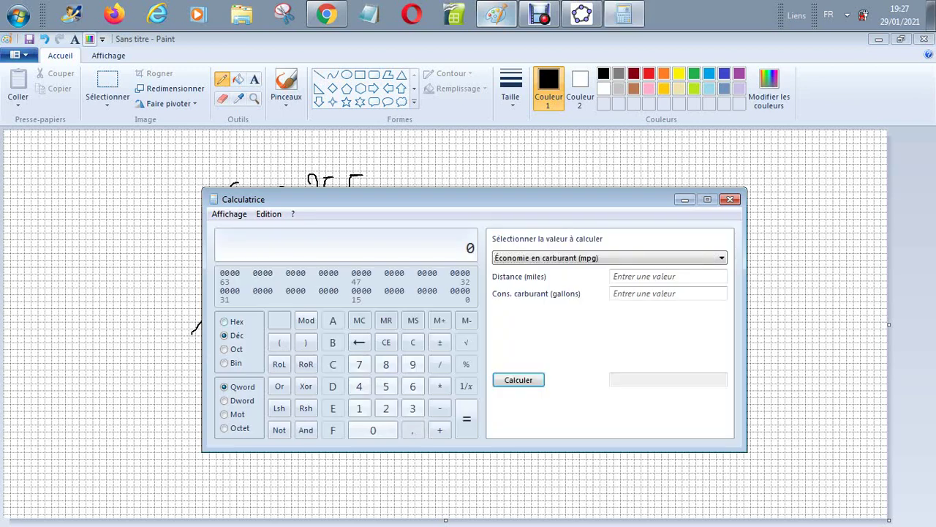
{"action": "left_click_drag", "start_coordinate": [438, 199], "coordinate": [574, 199]}
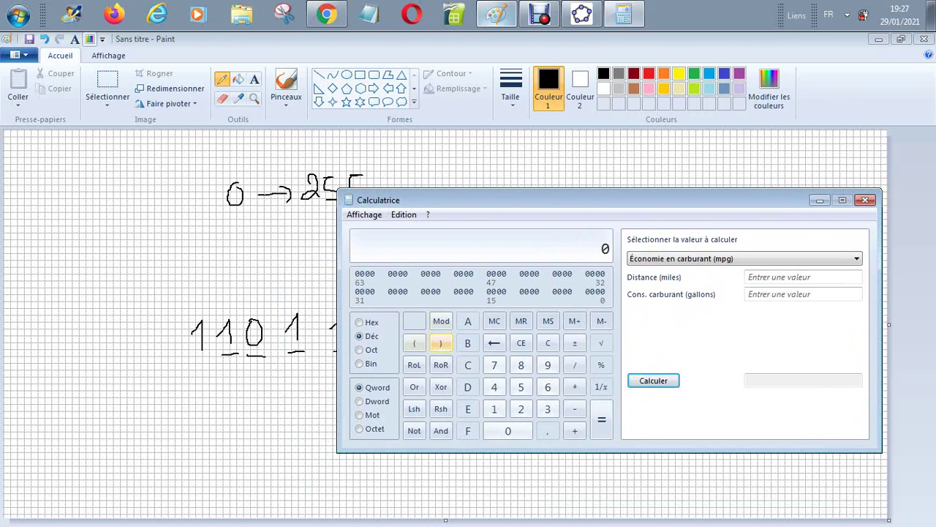
{"action": "key", "text": "F8"}
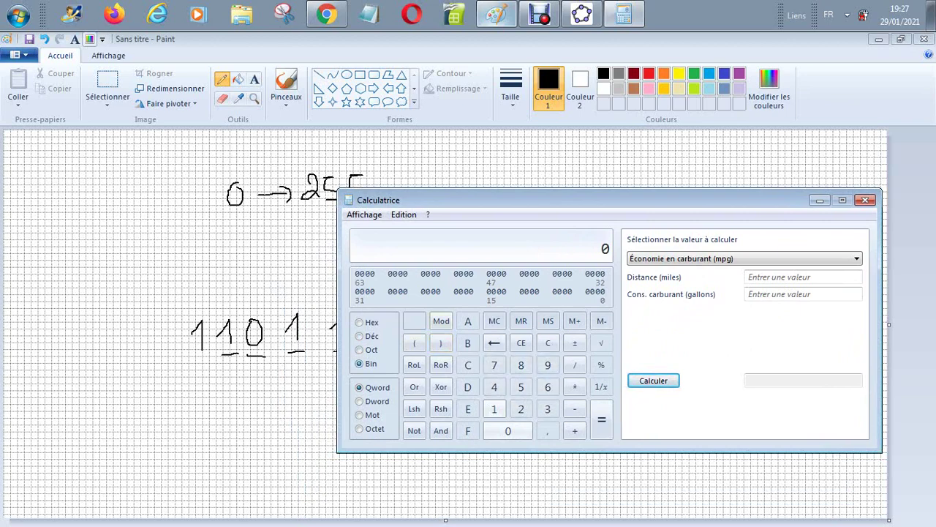
{"action": "mouse_move", "coordinate": [439, 199]}
{"action": "left_mouse_down"}
{"action": "mouse_move", "coordinate": [408, 391]}
{"action": "mouse_move", "coordinate": [360, 391]}
{"action": "mouse_move", "coordinate": [401, 215]}
{"action": "mouse_move", "coordinate": [558, 165]}
{"action": "left_mouse_up"}
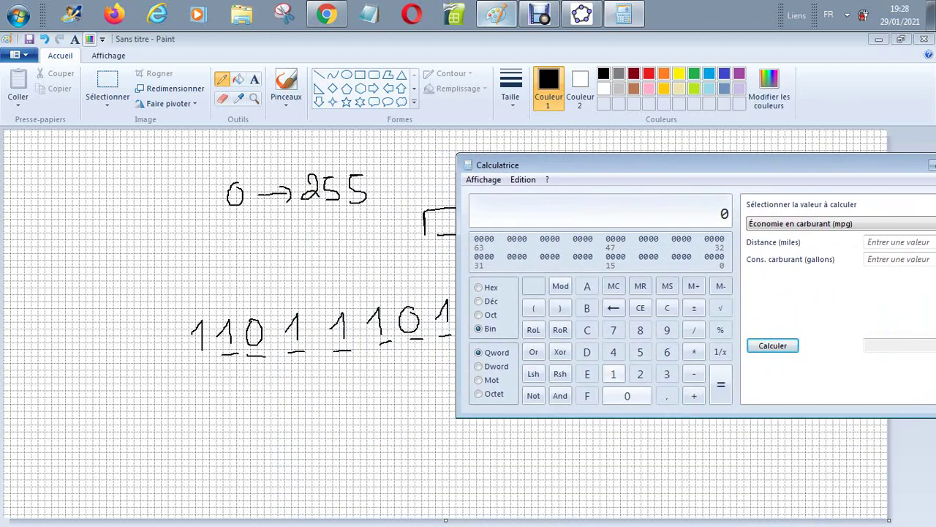
{"action": "type", "text": "10"}
{"action": "key", "text": "BackSpace"}
{"action": "type", "text": "101110"}
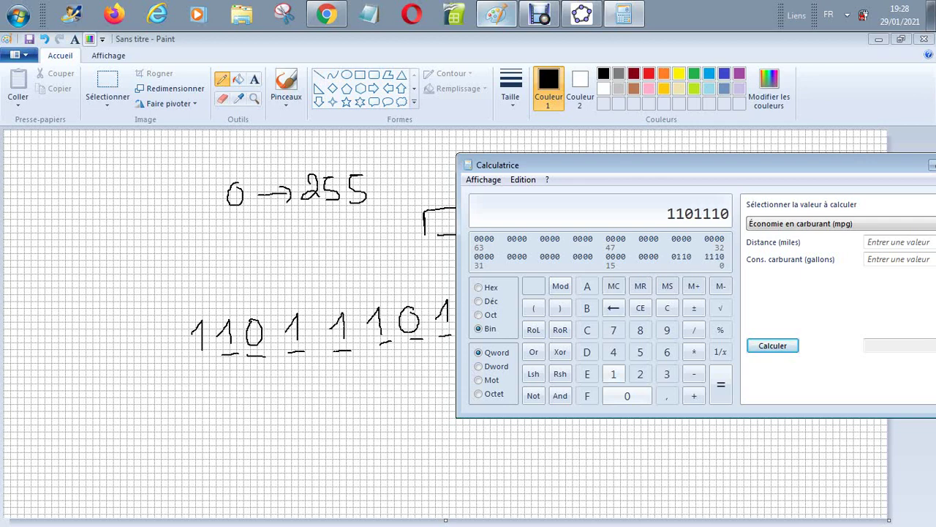
{"action": "type", "text": "1"}
Step: Convert the Calculator's binary entry to decimal and handwrite "= 221" after the binary digits in Paint
{"action": "mouse_move", "coordinate": [629, 166]}
{"action": "left_mouse_down"}
{"action": "mouse_move", "coordinate": [529, 344]}
{"action": "mouse_move", "coordinate": [544, 335]}
{"action": "left_mouse_up"}
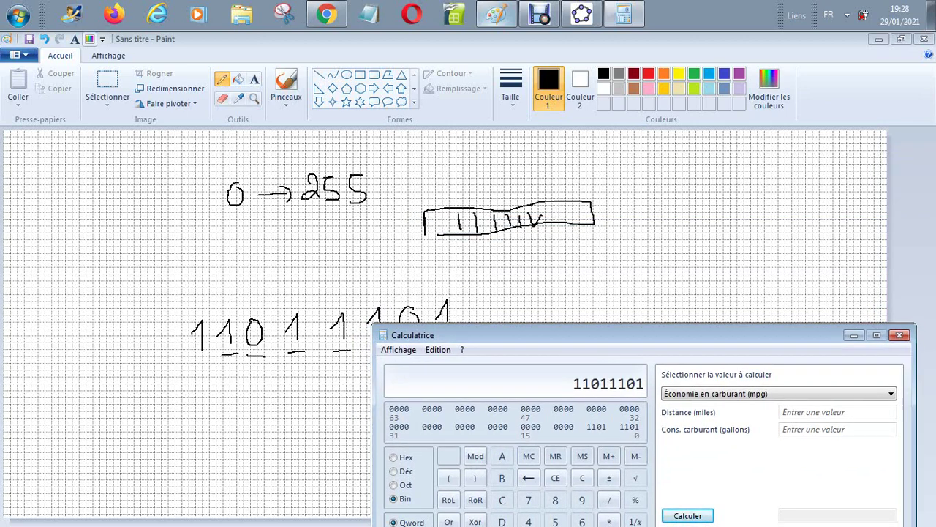
{"action": "left_click_drag", "start_coordinate": [512, 334], "coordinate": [507, 180]}
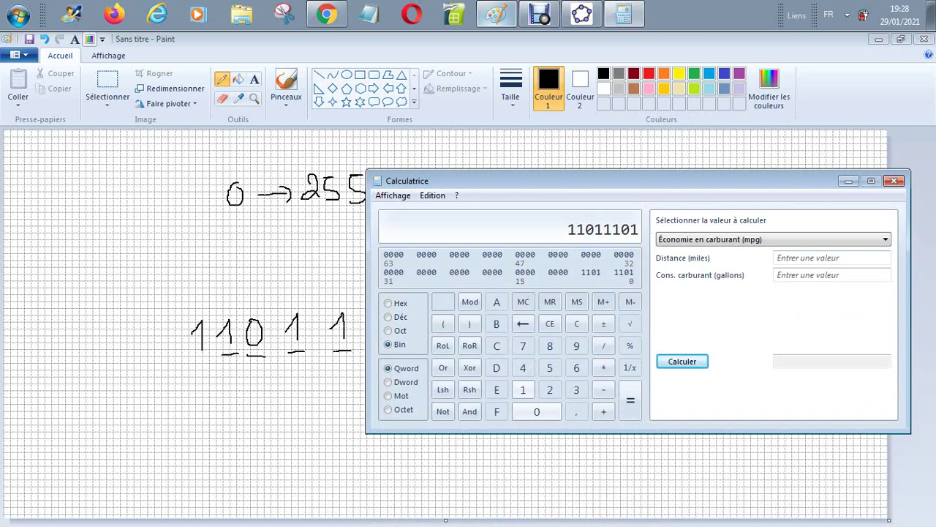
{"action": "left_click", "coordinate": [388, 317]}
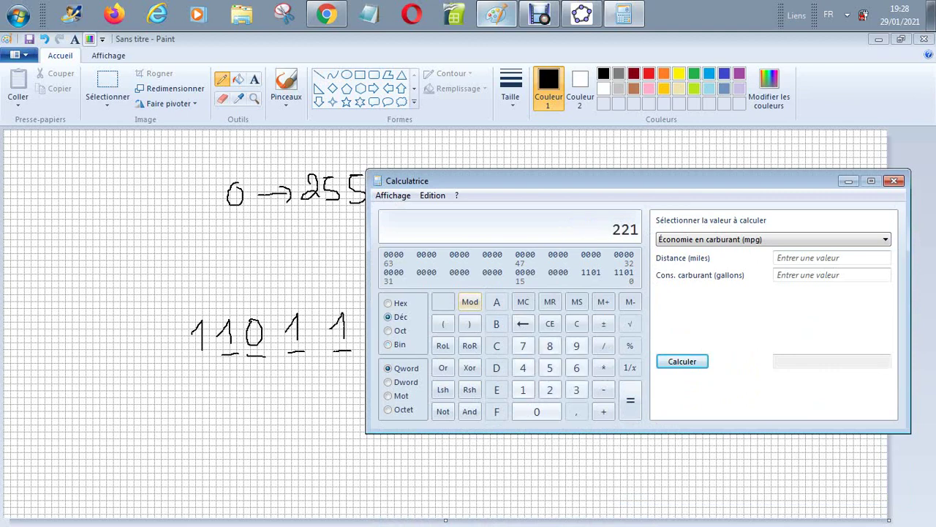
{"action": "left_click", "coordinate": [893, 181]}
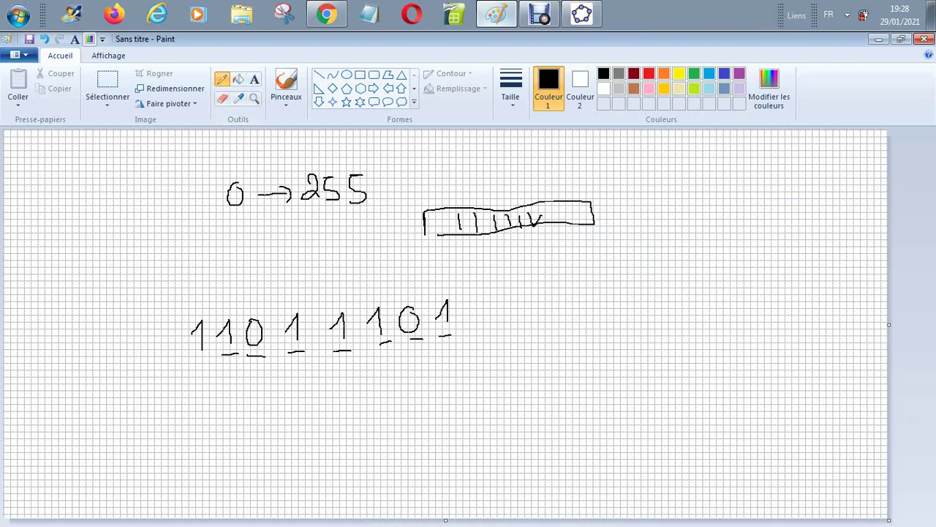
{"action": "left_click_drag", "start_coordinate": [479, 312], "coordinate": [505, 321]}
{"action": "mouse_move", "coordinate": [542, 290]}
{"action": "left_mouse_down"}
{"action": "mouse_move", "coordinate": [529, 310]}
{"action": "mouse_move", "coordinate": [566, 295]}
{"action": "mouse_move", "coordinate": [593, 304]}
{"action": "left_mouse_up"}
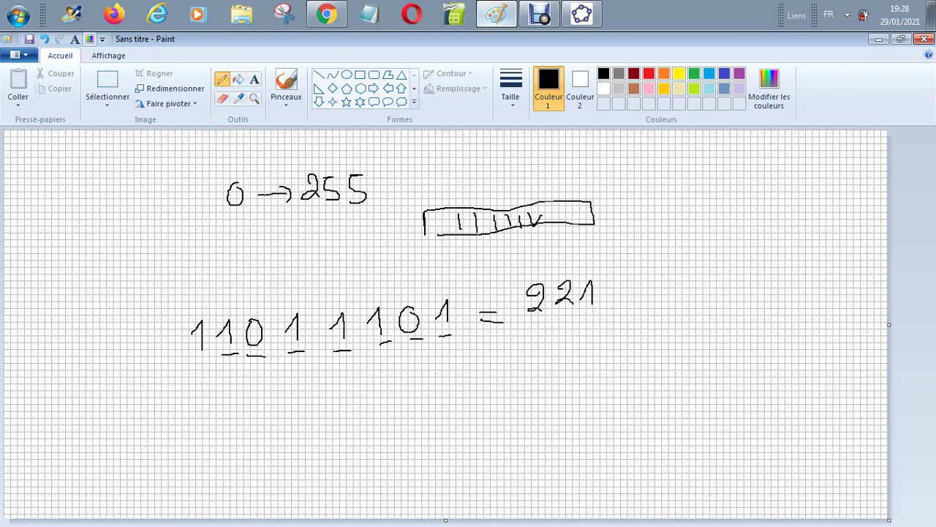
Step: Sketch the colour components R, V and B below the digits, boxing R and V, with an arrow leading away from R
{"action": "left_click_drag", "start_coordinate": [304, 386], "coordinate": [304, 427]}
{"action": "mouse_move", "coordinate": [305, 386]}
{"action": "left_mouse_down"}
{"action": "mouse_move", "coordinate": [357, 386]}
{"action": "mouse_move", "coordinate": [308, 427]}
{"action": "mouse_move", "coordinate": [351, 442]}
{"action": "mouse_move", "coordinate": [420, 436]}
{"action": "mouse_move", "coordinate": [364, 467]}
{"action": "left_mouse_up"}
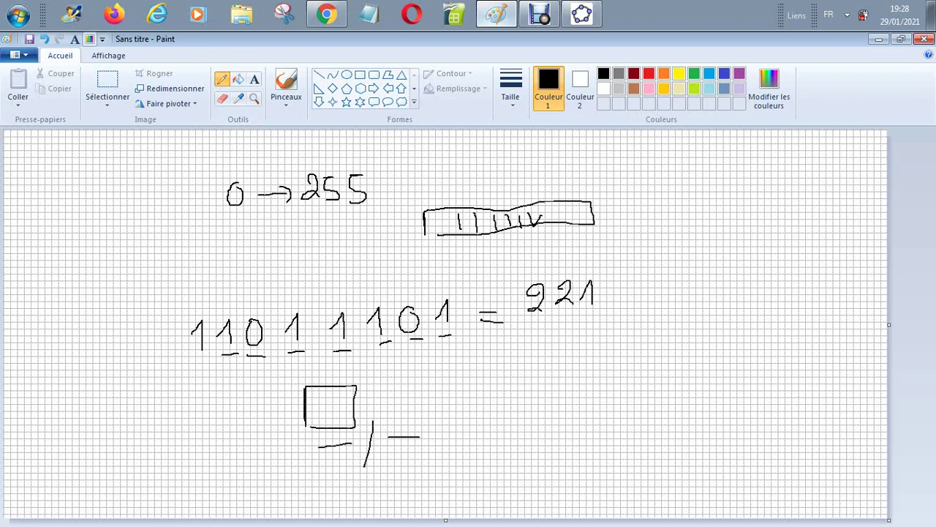
{"action": "mouse_move", "coordinate": [314, 392]}
{"action": "left_mouse_down"}
{"action": "mouse_move", "coordinate": [315, 415]}
{"action": "mouse_move", "coordinate": [332, 414]}
{"action": "left_mouse_up"}
{"action": "left_click_drag", "start_coordinate": [395, 395], "coordinate": [415, 392]}
{"action": "left_click_drag", "start_coordinate": [476, 394], "coordinate": [475, 409]}
{"action": "left_click_drag", "start_coordinate": [476, 386], "coordinate": [472, 407]}
{"action": "mouse_move", "coordinate": [379, 388]}
{"action": "left_mouse_down"}
{"action": "mouse_move", "coordinate": [385, 424]}
{"action": "mouse_move", "coordinate": [434, 423]}
{"action": "mouse_move", "coordinate": [399, 424]}
{"action": "left_mouse_up"}
{"action": "left_click_drag", "start_coordinate": [291, 418], "coordinate": [203, 462]}
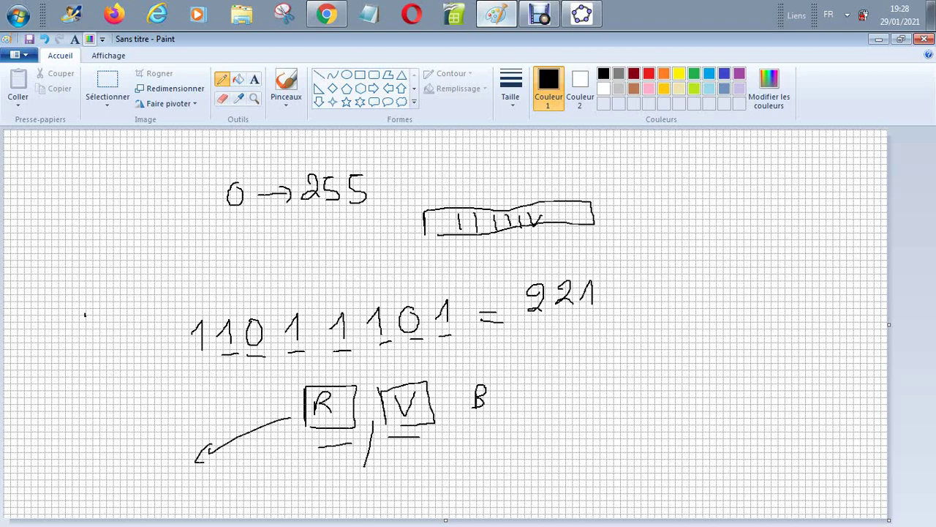
Step: Handwrite "2^8 =" before the binary digits and underline both 0 and 255
{"action": "left_click_drag", "start_coordinate": [83, 314], "coordinate": [95, 343]}
{"action": "left_click_drag", "start_coordinate": [107, 285], "coordinate": [128, 326]}
{"action": "left_click_drag", "start_coordinate": [223, 225], "coordinate": [347, 218]}
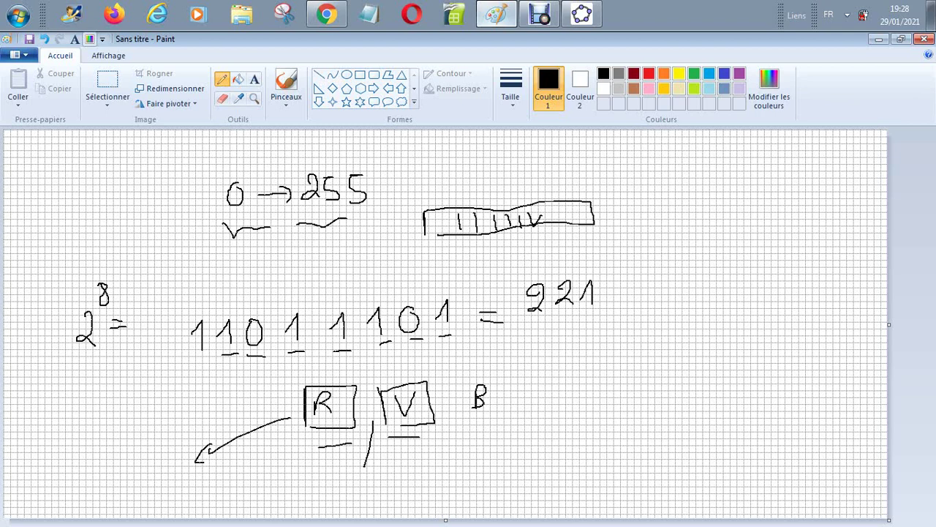
Step: Draw a box around the letter B to match the boxed R and V
{"action": "mouse_move", "coordinate": [455, 376]}
{"action": "left_mouse_down"}
{"action": "mouse_move", "coordinate": [455, 413]}
{"action": "mouse_move", "coordinate": [512, 417]}
{"action": "mouse_move", "coordinate": [477, 414]}
{"action": "left_mouse_up"}
Step: Switch to GeoGebra, open the axes' colour choices and preview pure red and pure green with their RGB codes
{"action": "left_click", "coordinate": [582, 14]}
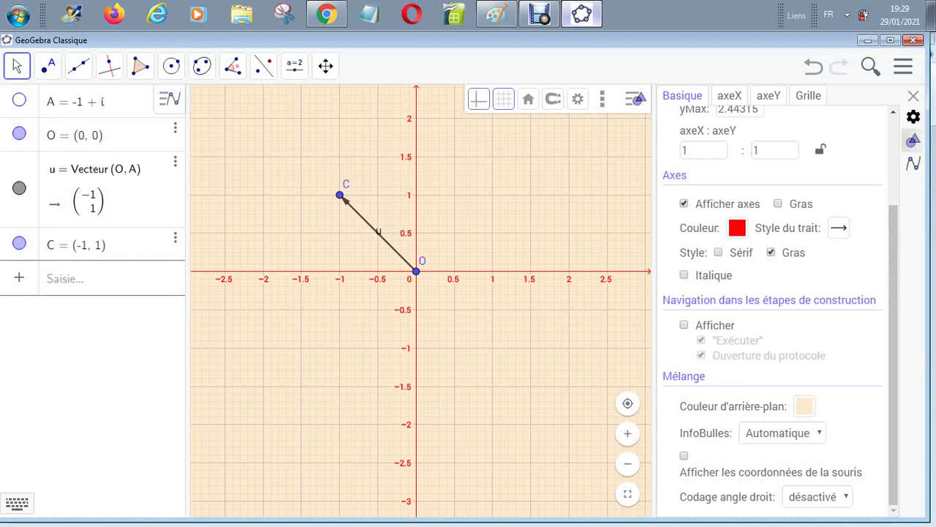
{"action": "left_click", "coordinate": [737, 228]}
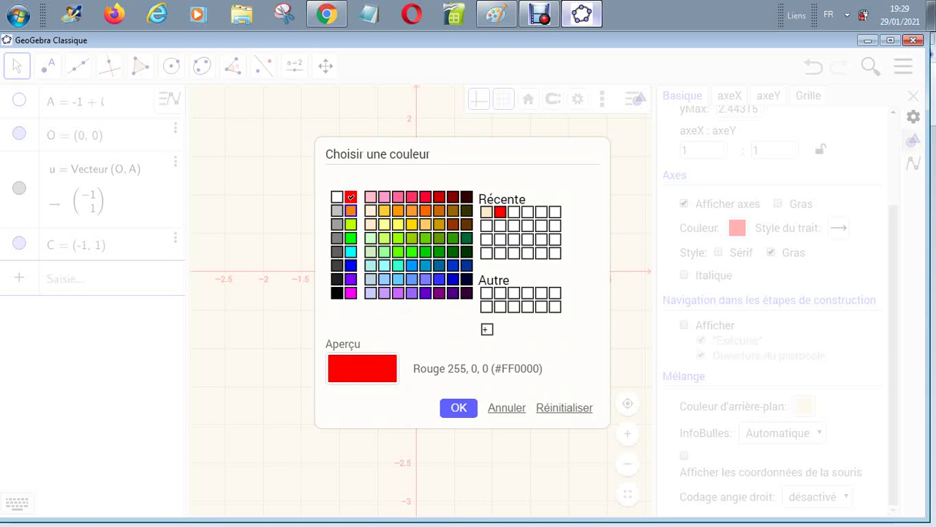
{"action": "left_click", "coordinate": [351, 197]}
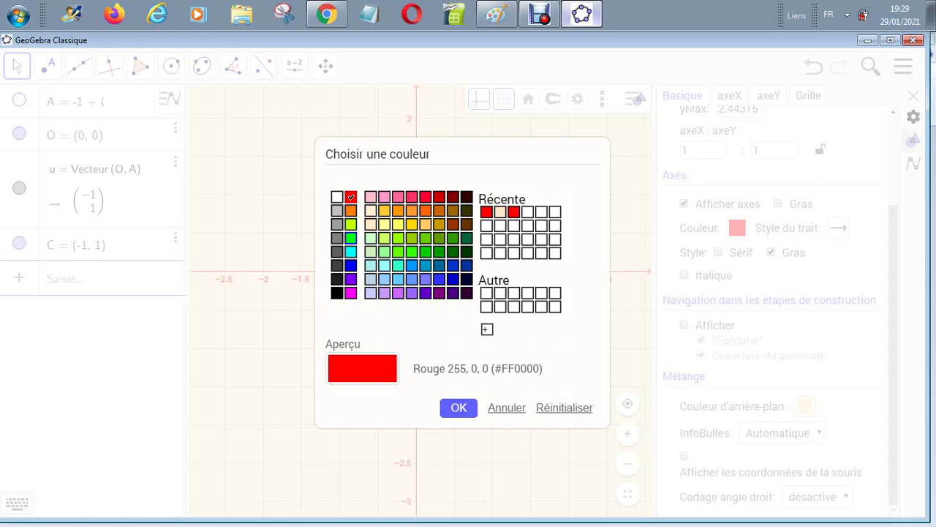
{"action": "left_click", "coordinate": [351, 238]}
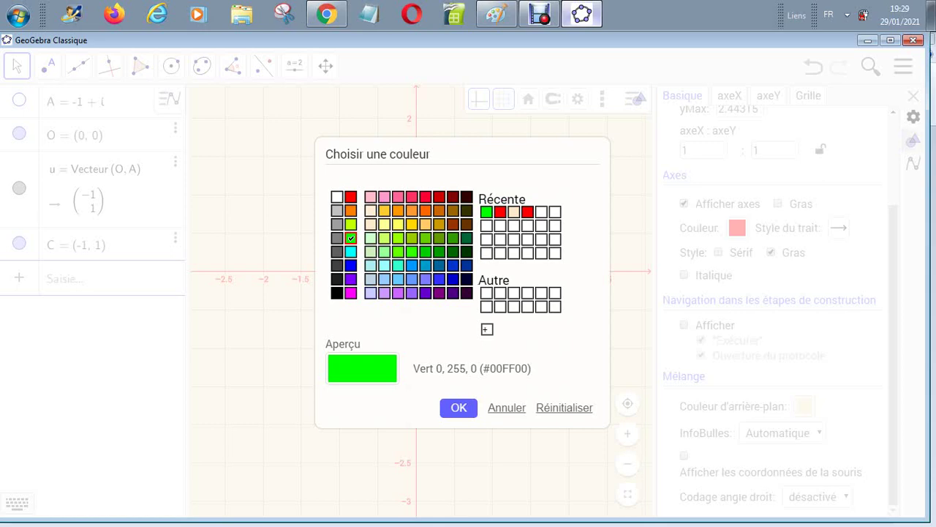
Step: Open the Calculator, convert decimal 255 to hexadecimal and close the Calculator
{"action": "key", "text": "XF86Calculator"}
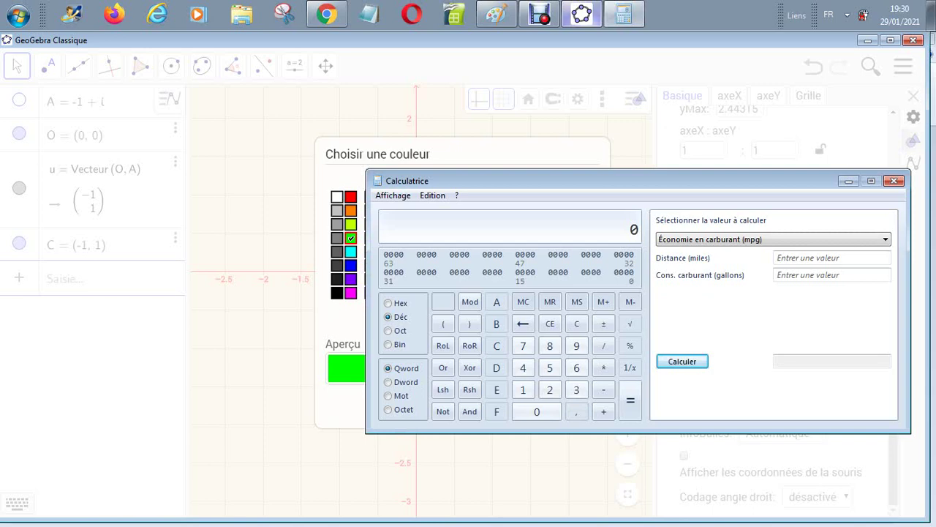
{"action": "left_click_drag", "start_coordinate": [476, 181], "coordinate": [419, 155]}
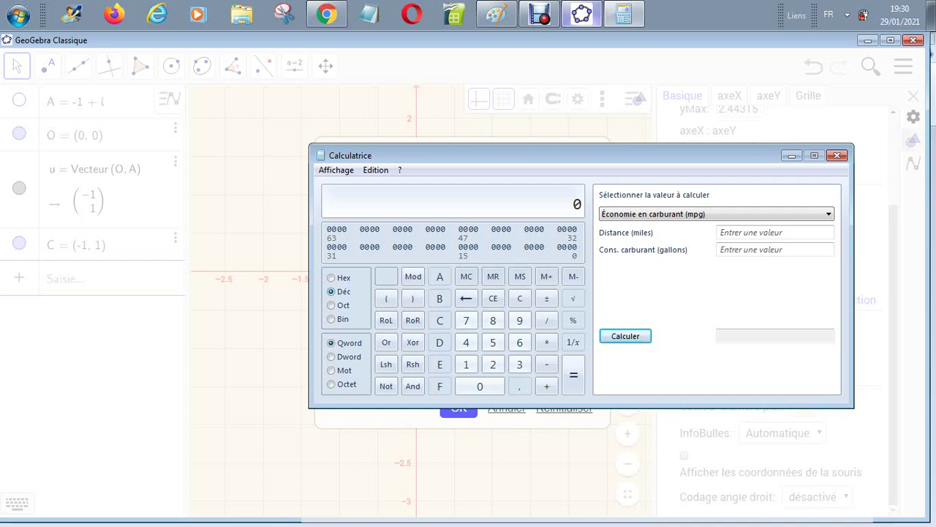
{"action": "left_click", "coordinate": [493, 364]}
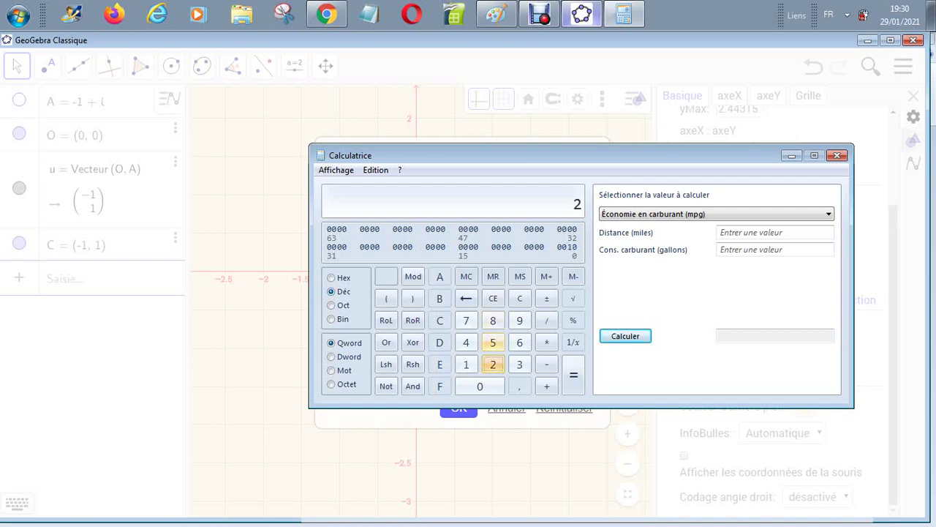
{"action": "double_click", "coordinate": [493, 342]}
{"action": "key", "text": "F5"}
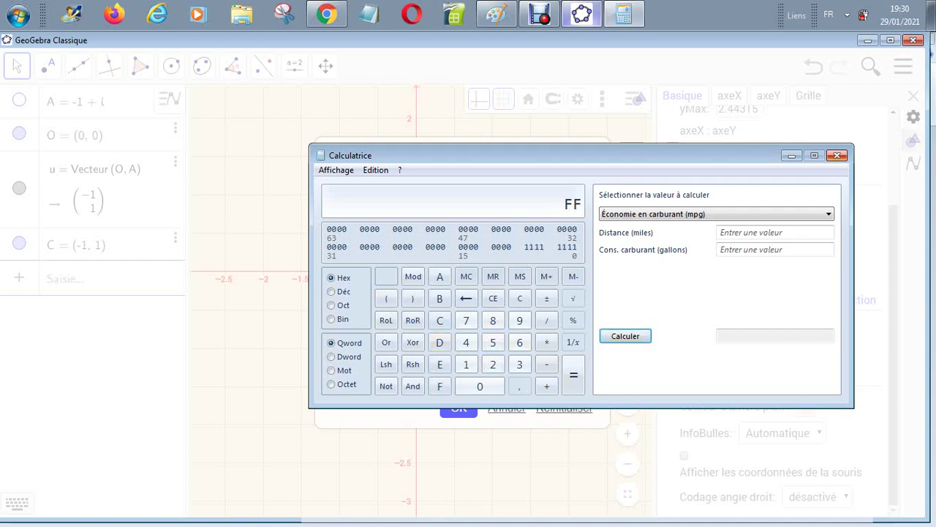
{"action": "left_click", "coordinate": [838, 155]}
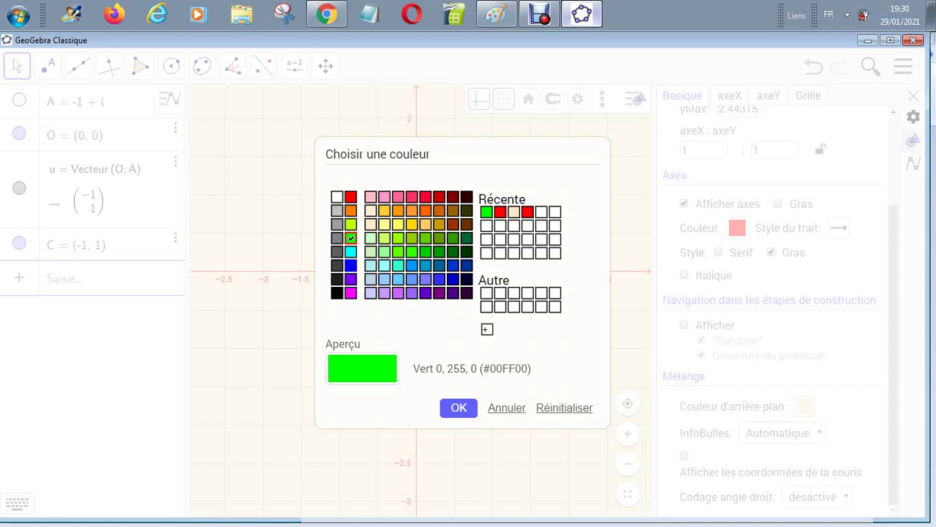
Step: Preview pure blue and orange (255, 127, 0) as axis colours to compare their RGB codes
{"action": "left_click", "coordinate": [350, 265]}
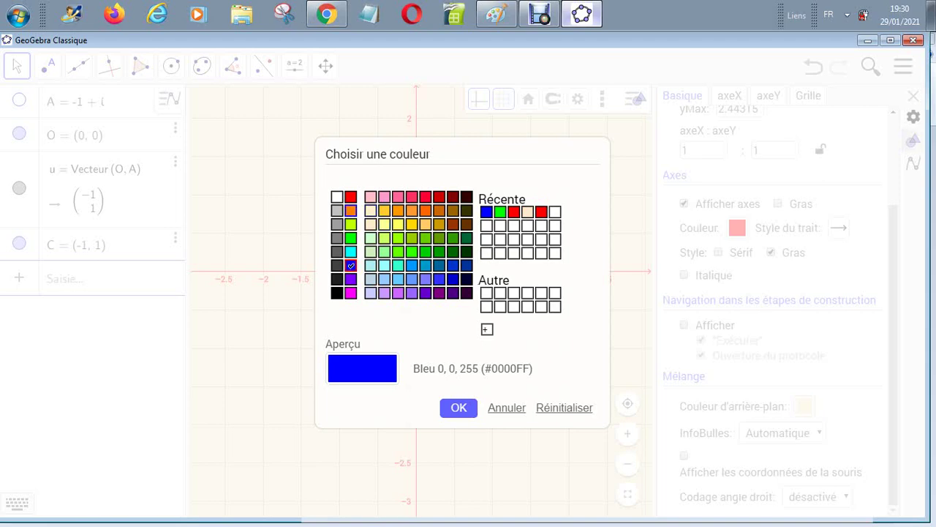
{"action": "left_click", "coordinate": [351, 211]}
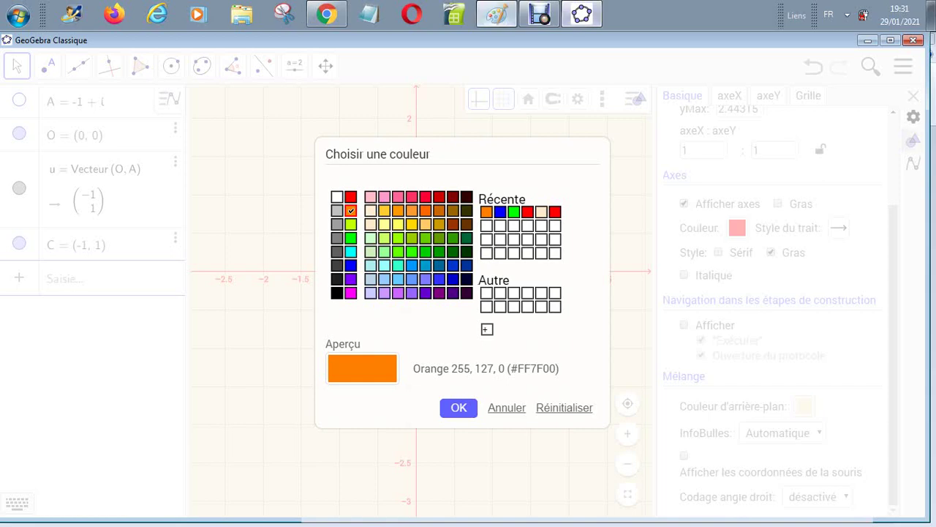
Step: Switch to Paint, choose orange as the drawing colour and set its blue component to 0 in the colour editor
{"action": "left_click", "coordinate": [496, 14]}
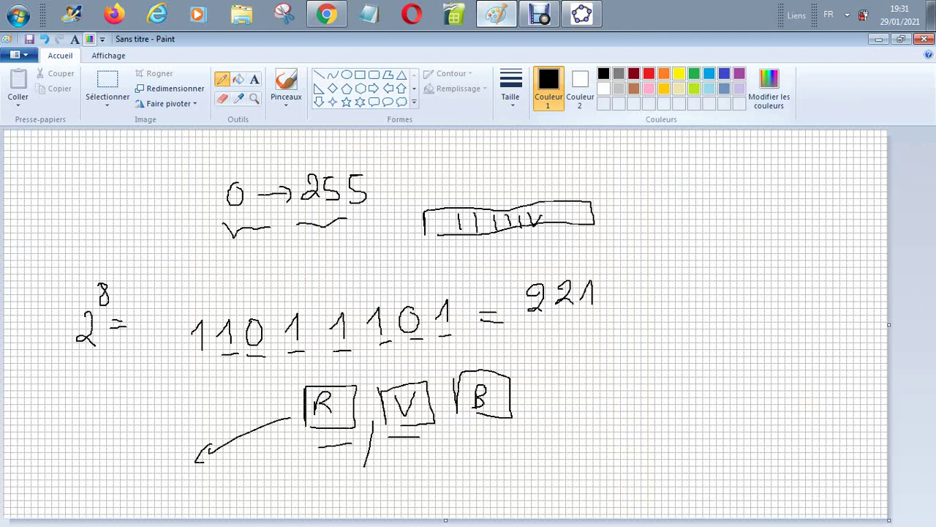
{"action": "left_click", "coordinate": [649, 73]}
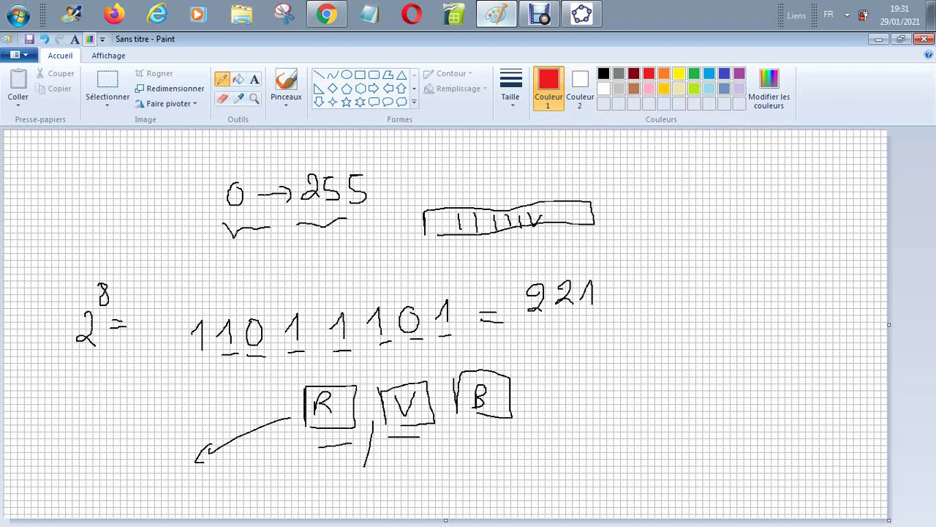
{"action": "left_click", "coordinate": [664, 74]}
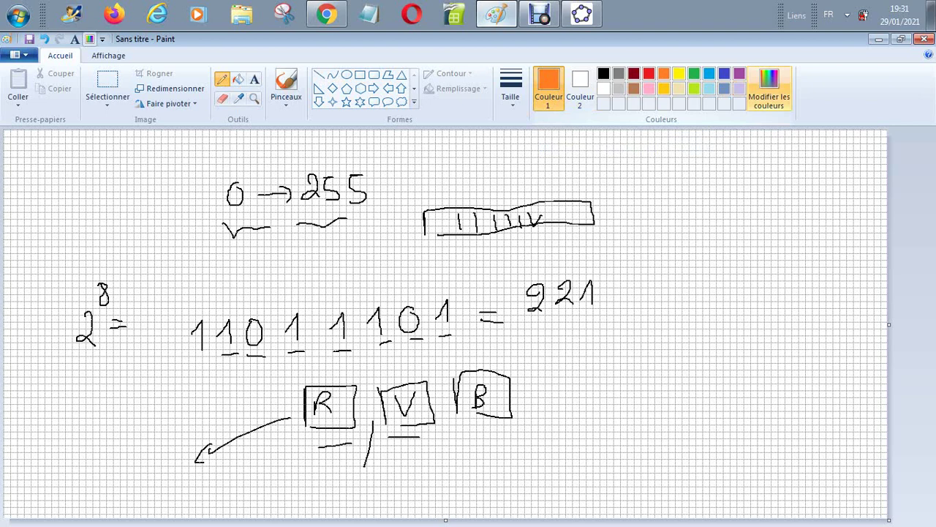
{"action": "left_click", "coordinate": [769, 88]}
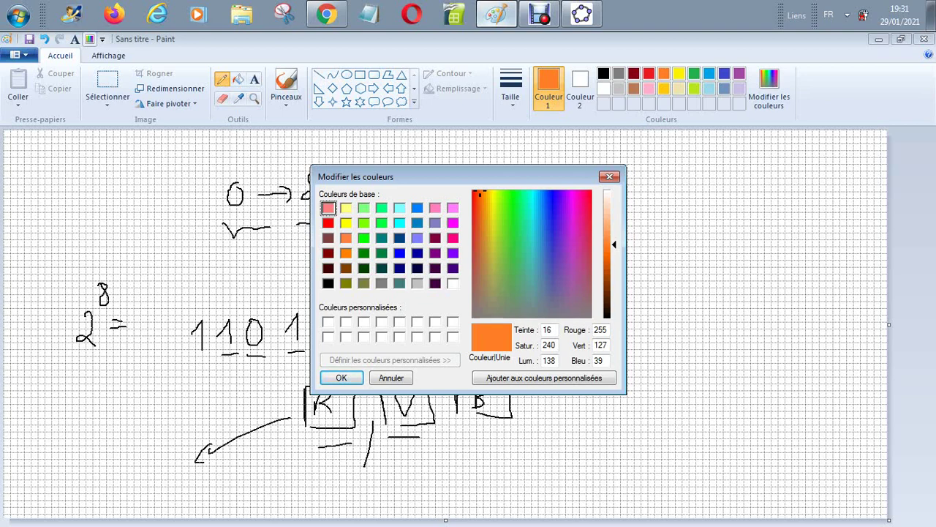
{"action": "double_click", "coordinate": [599, 361]}
{"action": "type", "text": "0"}
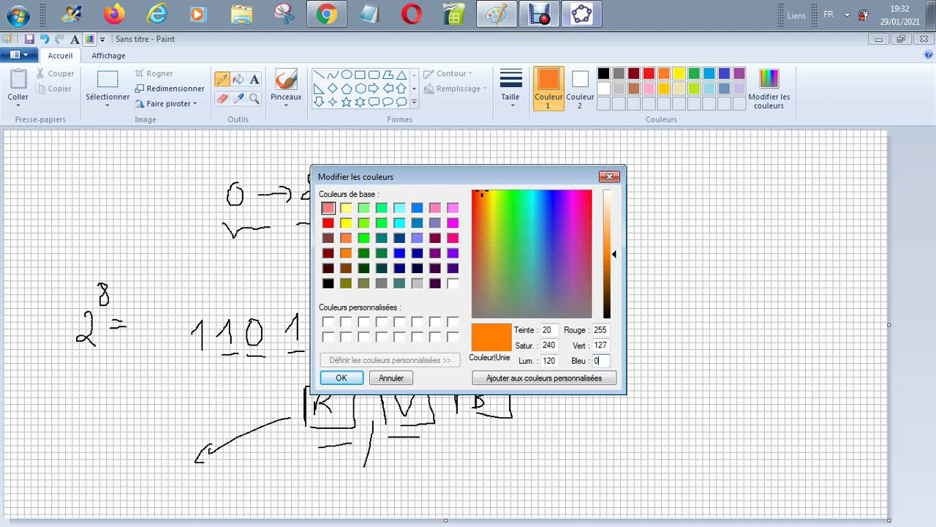
Step: Switch to GeoGebra, apply orange (255, 127, 0) to the axes and restore them to red (255, 0, 0)
{"action": "left_click", "coordinate": [582, 14]}
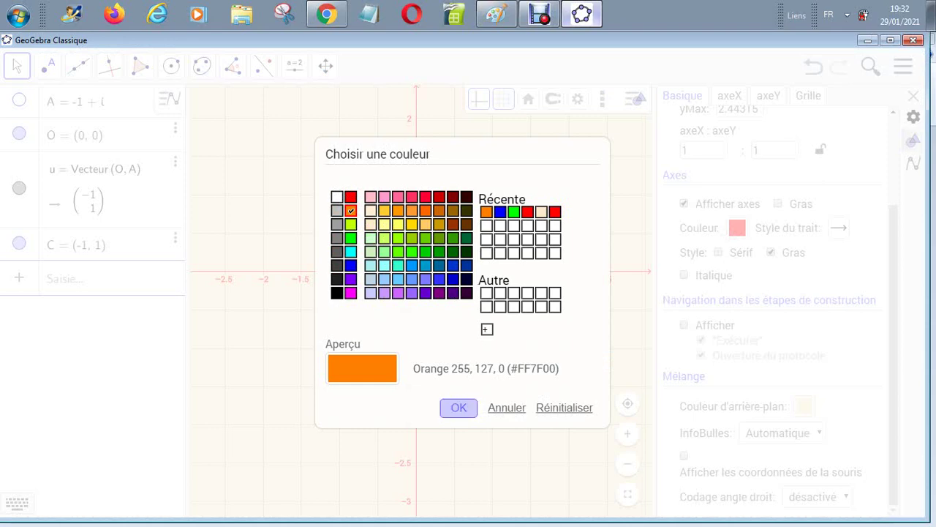
{"action": "left_click", "coordinate": [458, 407]}
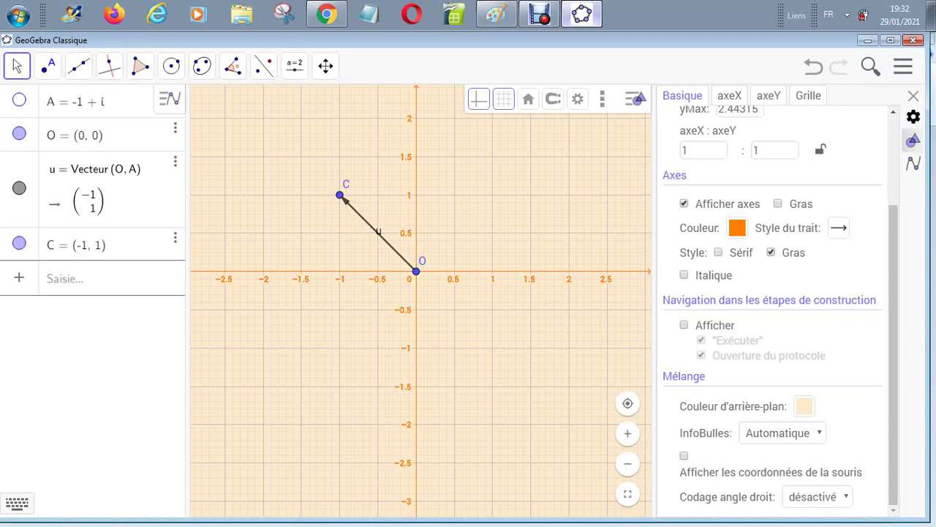
{"action": "left_click", "coordinate": [738, 228]}
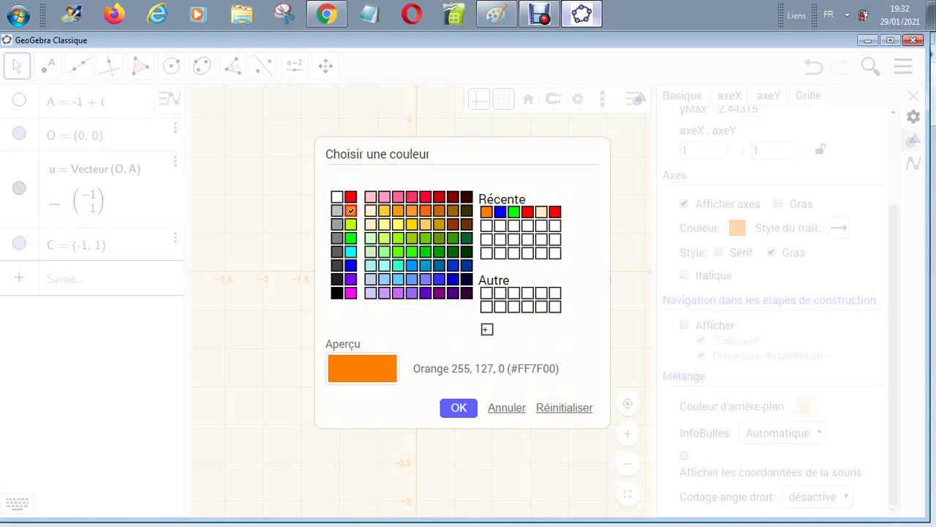
{"action": "left_click", "coordinate": [351, 197]}
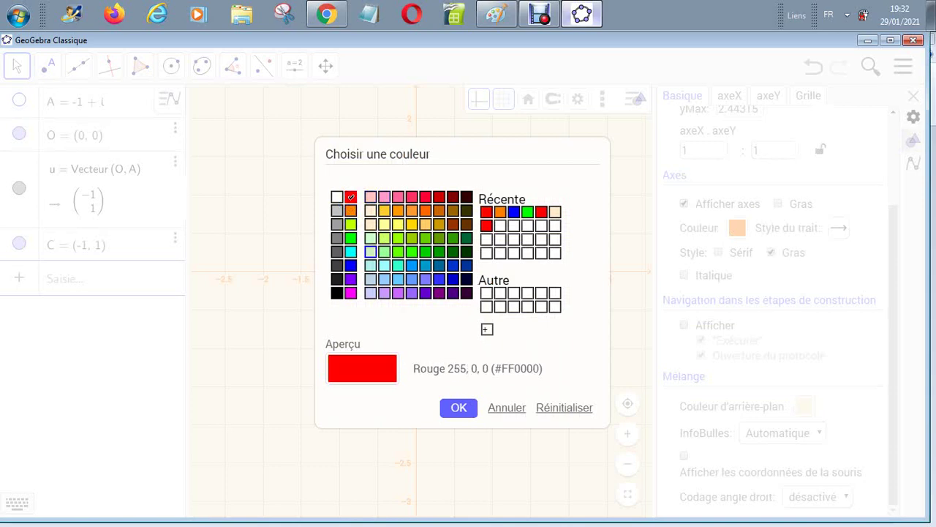
{"action": "left_click", "coordinate": [459, 407]}
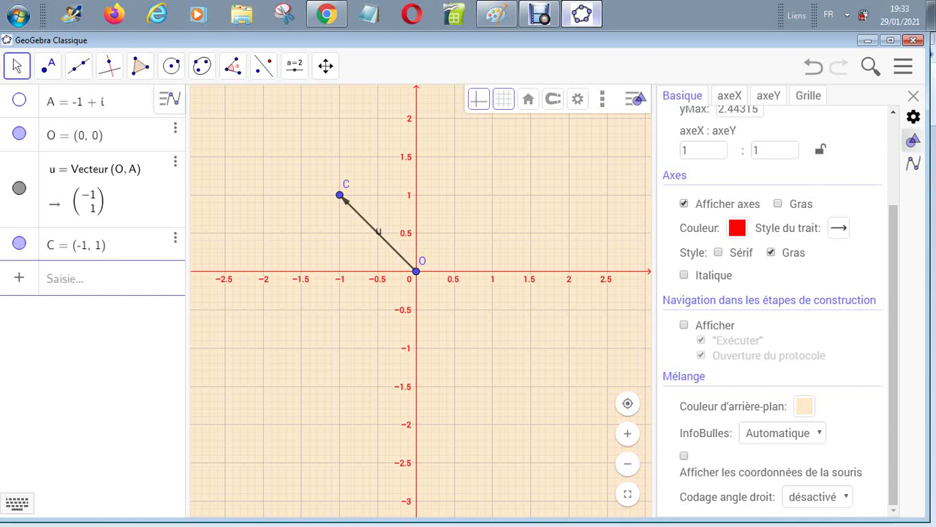
Step: Change the grid's line style to dotted, glance at the global settings and close the settings
{"action": "left_click", "coordinate": [808, 96]}
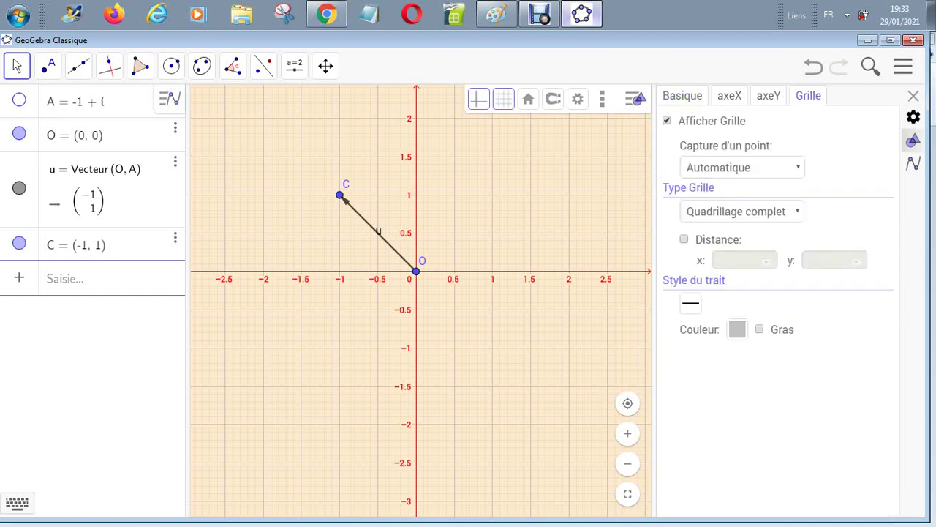
{"action": "left_click", "coordinate": [690, 303]}
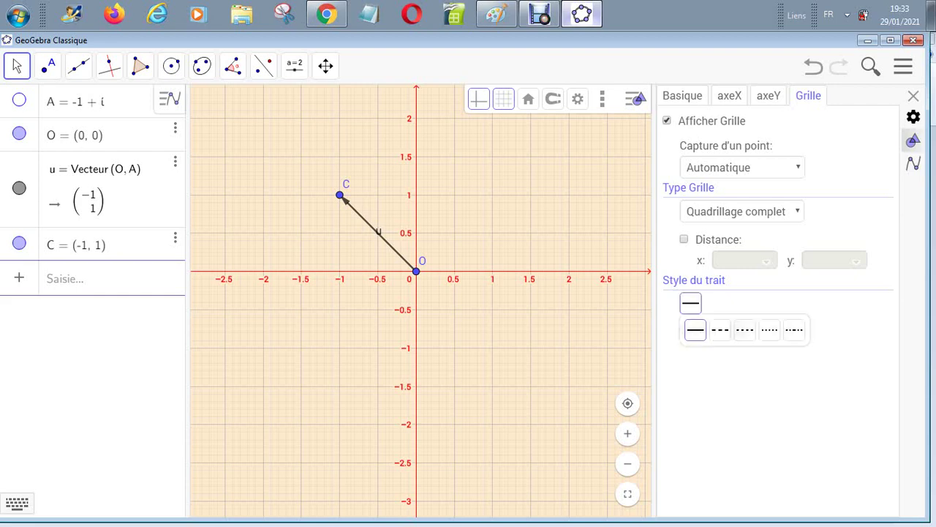
{"action": "left_click", "coordinate": [769, 329]}
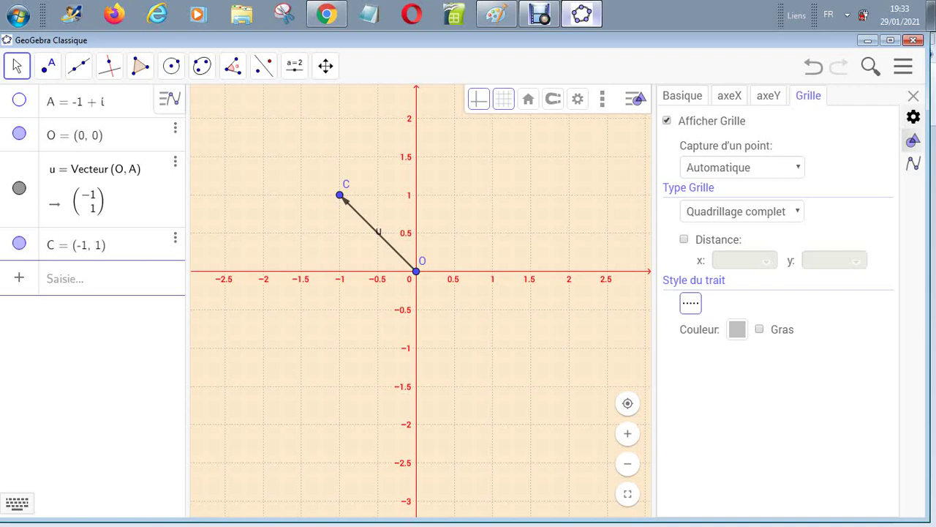
{"action": "left_click", "coordinate": [913, 117]}
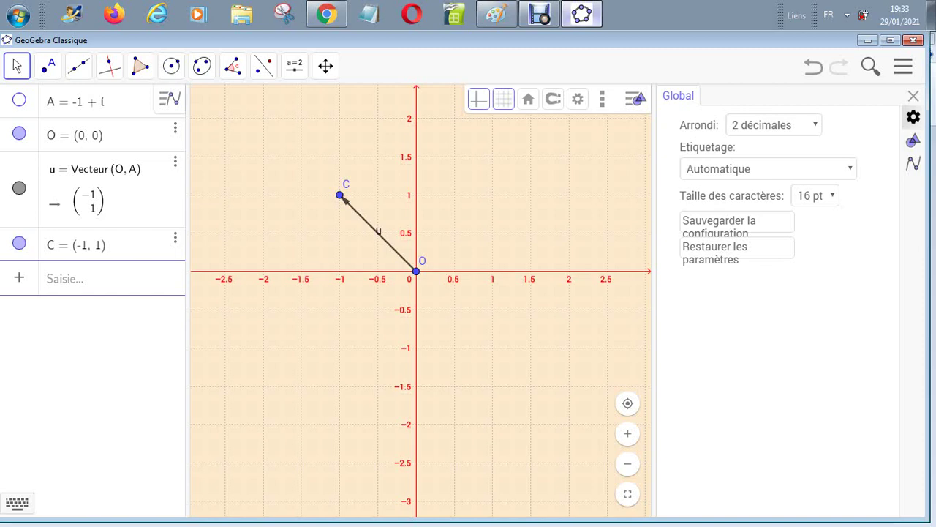
{"action": "left_click", "coordinate": [913, 140]}
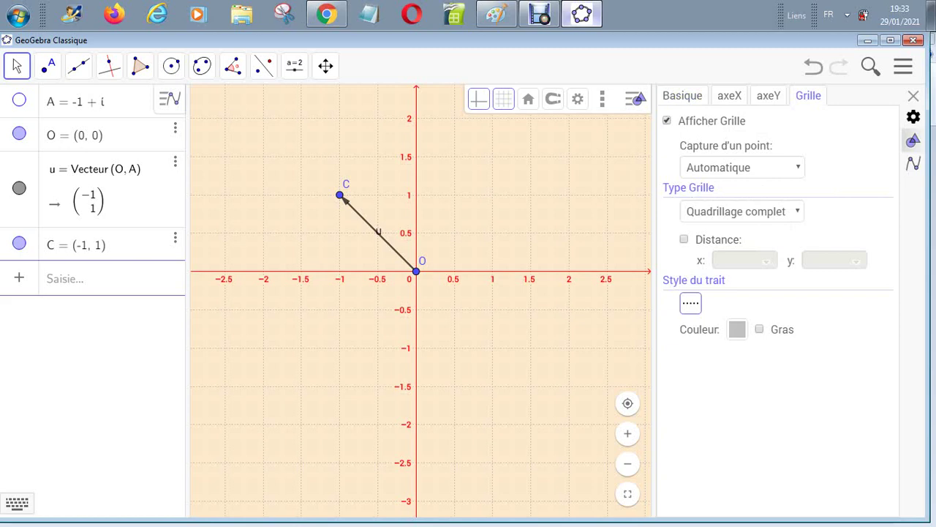
{"action": "left_click", "coordinate": [913, 95]}
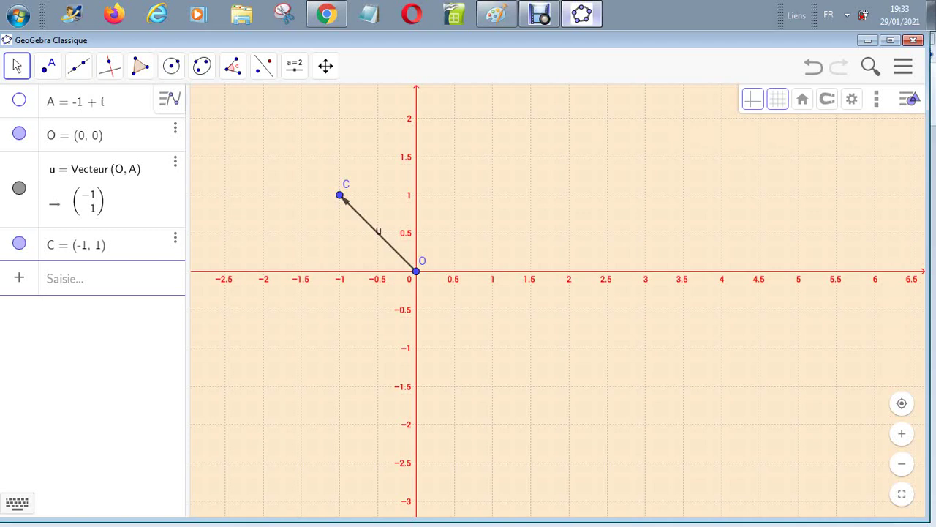
Step: Try to enter y^2 + 3 as a new algebra expression, and cut the entry back to y
{"action": "left_click", "coordinate": [66, 278]}
{"action": "type", "text": "y"}
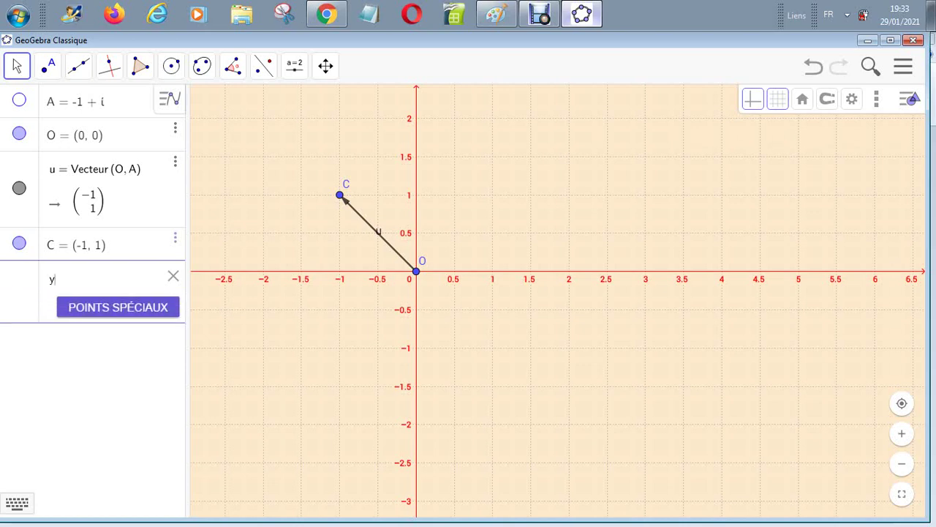
{"action": "type", "text": "^2 "}
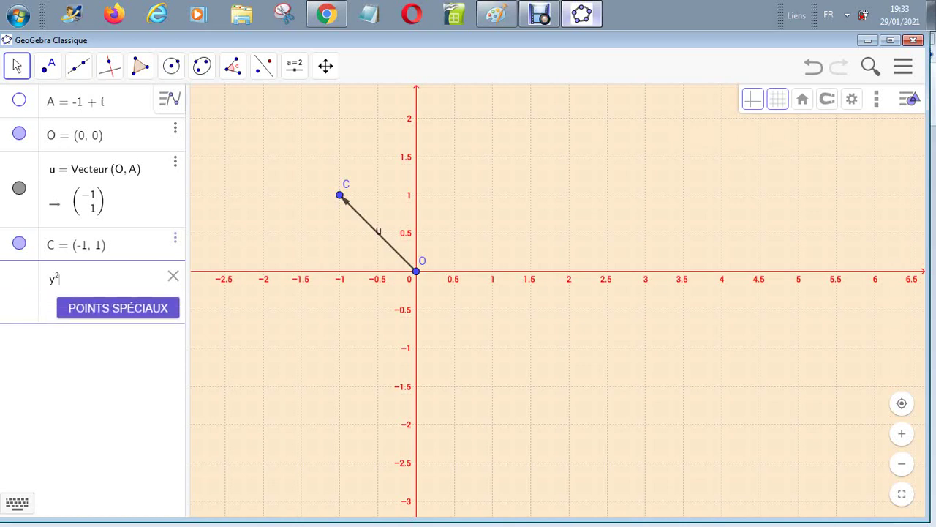
{"action": "type", "text": "+ 3"}
{"action": "key", "text": "Return"}
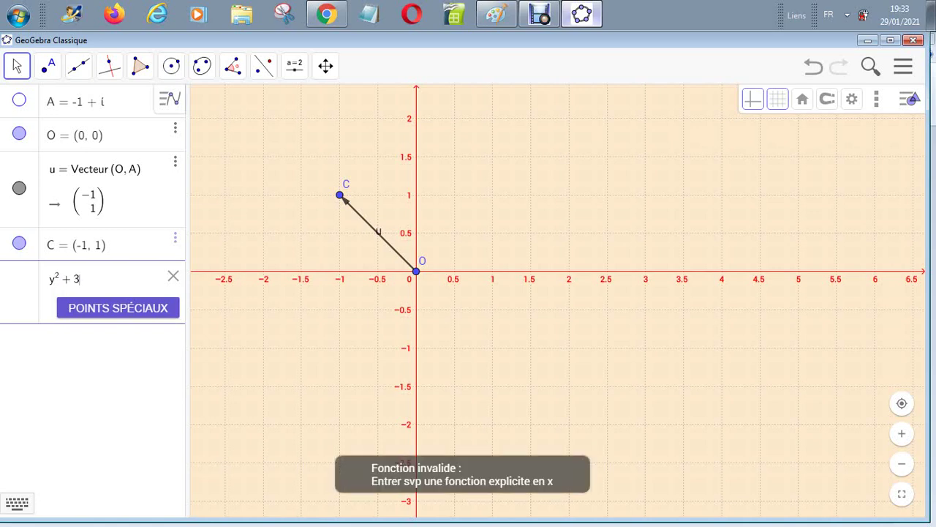
{"action": "key", "text": "BackSpace"}
{"action": "key", "text": "BackSpace"}
{"action": "key", "text": "BackSpace"}
{"action": "key", "text": "BackSpace"}
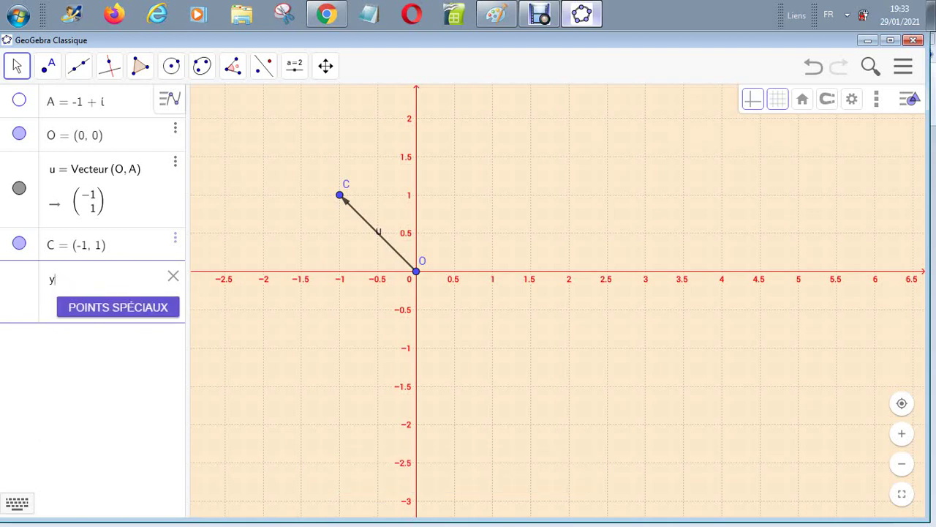
Step: Complete the entry as the parabola y = x^2 + 3, create it and select its equation
{"action": "type", "text": "="}
{"action": "type", "text": "x^2"}
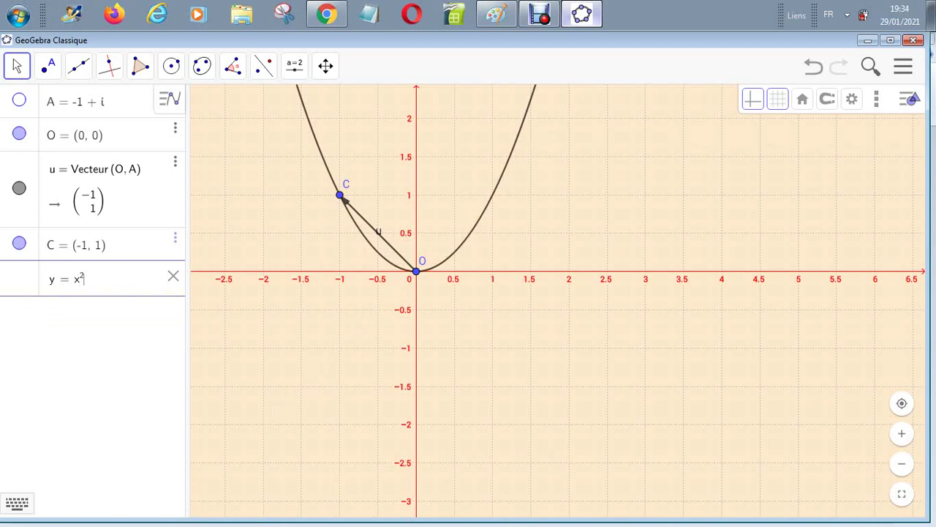
{"action": "type", "text": "+3"}
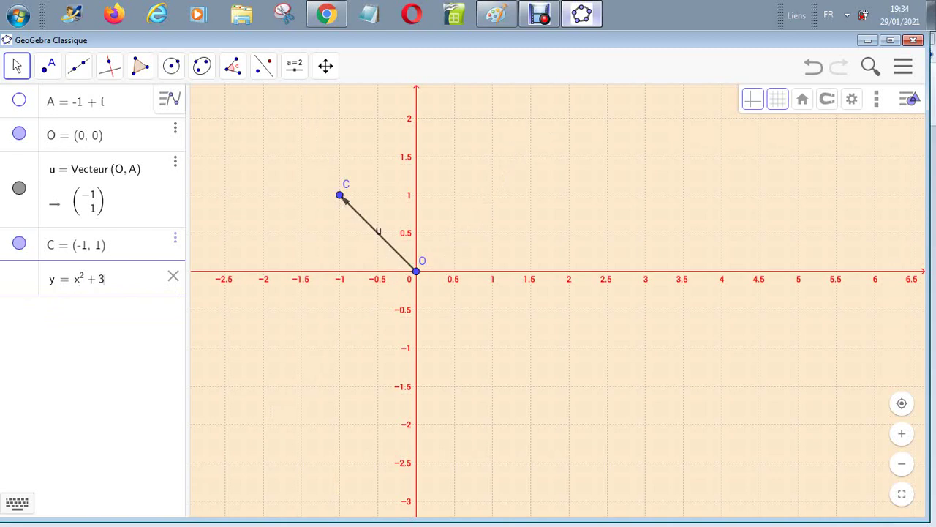
{"action": "key", "text": "Return"}
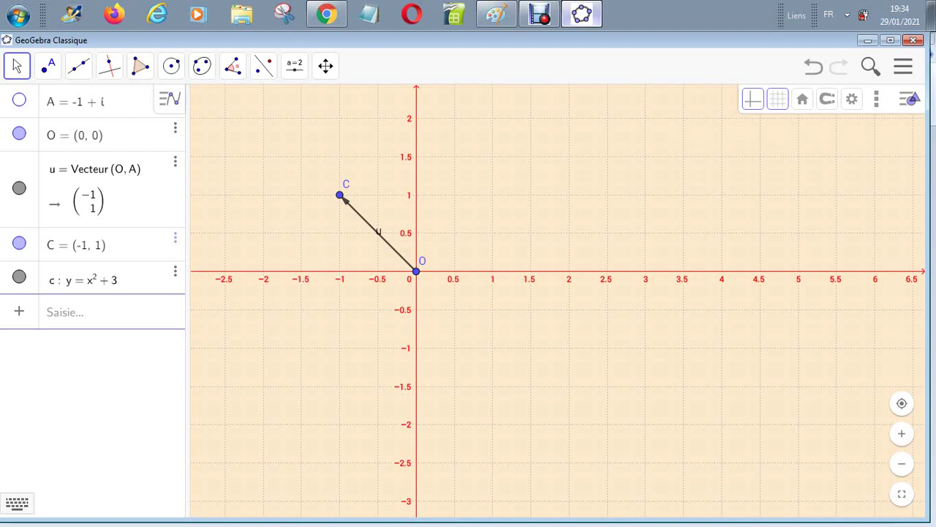
{"action": "left_click", "coordinate": [119, 279]}
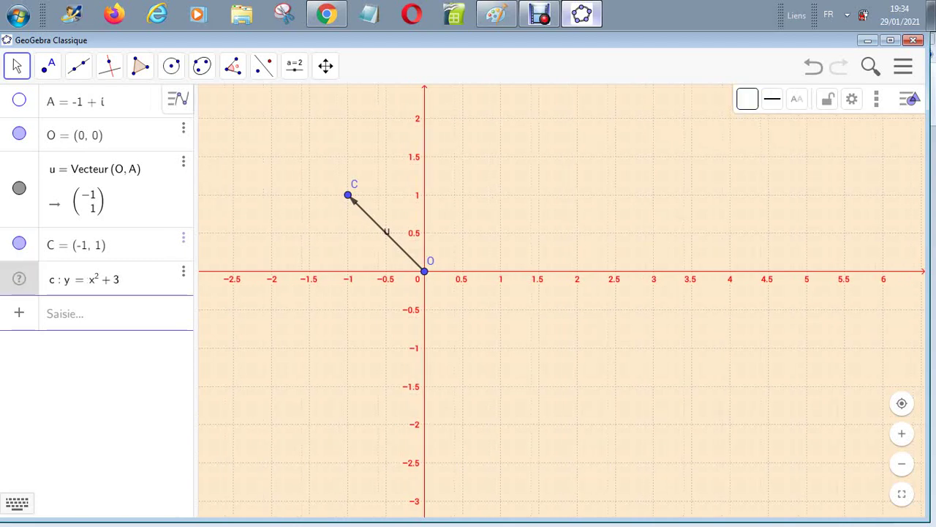
Step: Clear the parabola's existing equation and re-enter it as y = x^2 + 3
{"action": "key", "text": "BackSpace"}
{"action": "key", "text": "BackSpace"}
{"action": "key", "text": "BackSpace"}
{"action": "key", "text": "BackSpace"}
{"action": "key", "text": "BackSpace"}
{"action": "key", "text": "BackSpace"}
{"action": "key", "text": "BackSpace"}
{"action": "key", "text": "BackSpace"}
{"action": "key", "text": "BackSpace"}
{"action": "key", "text": "BackSpace"}
{"action": "key", "text": "BackSpace"}
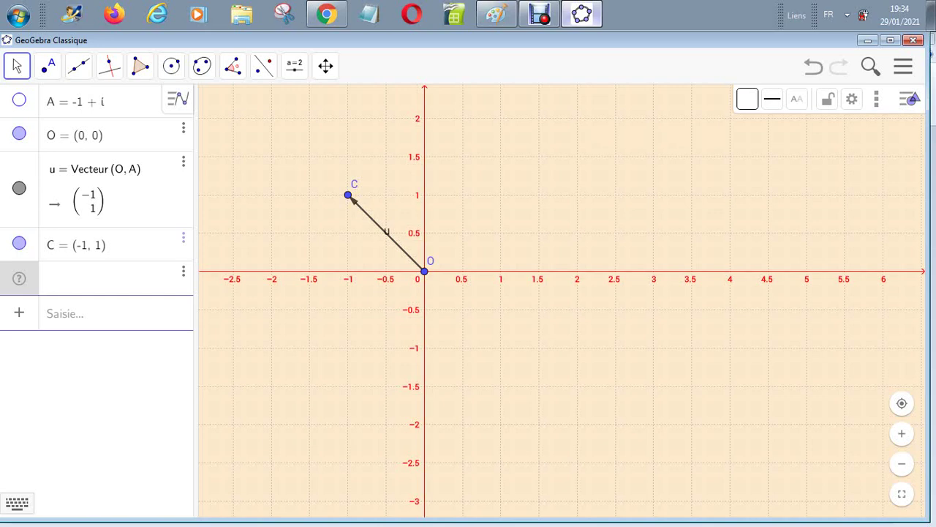
{"action": "type", "text": "y=x"}
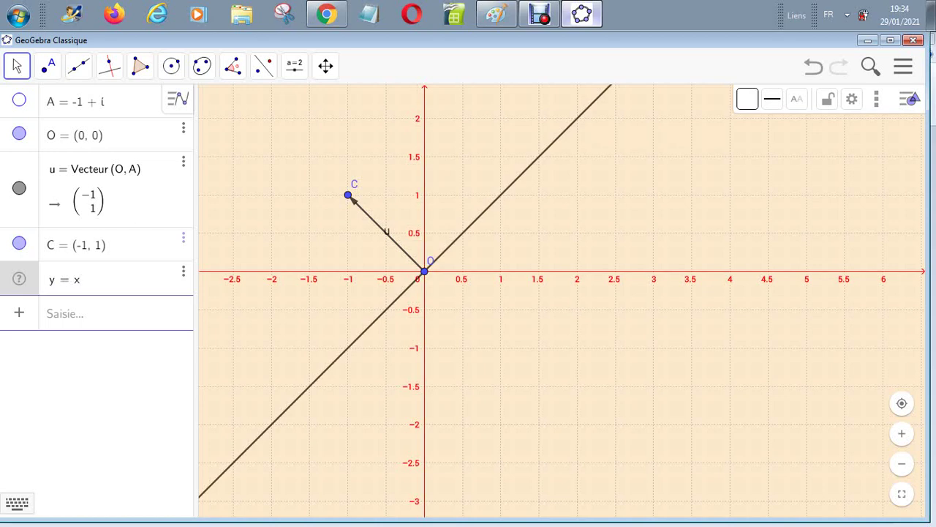
{"action": "type", "text": "^2"}
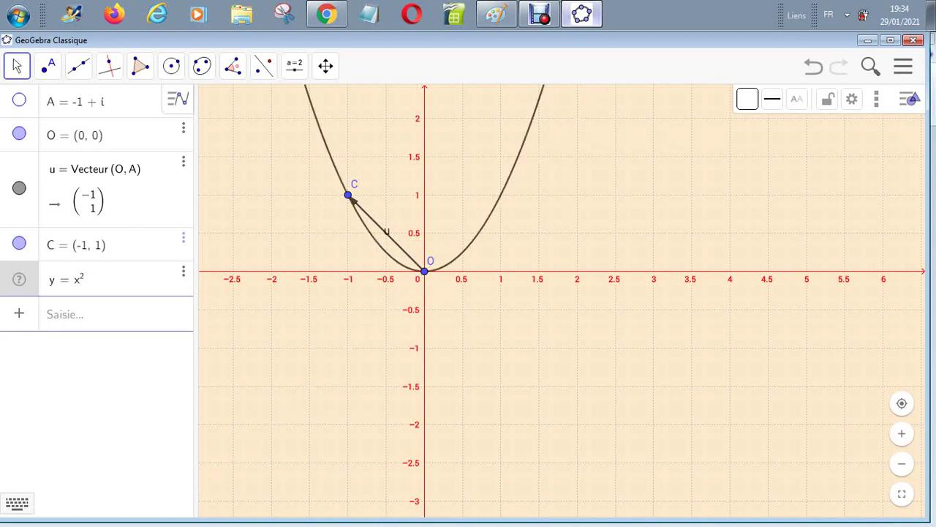
{"action": "type", "text": "+3"}
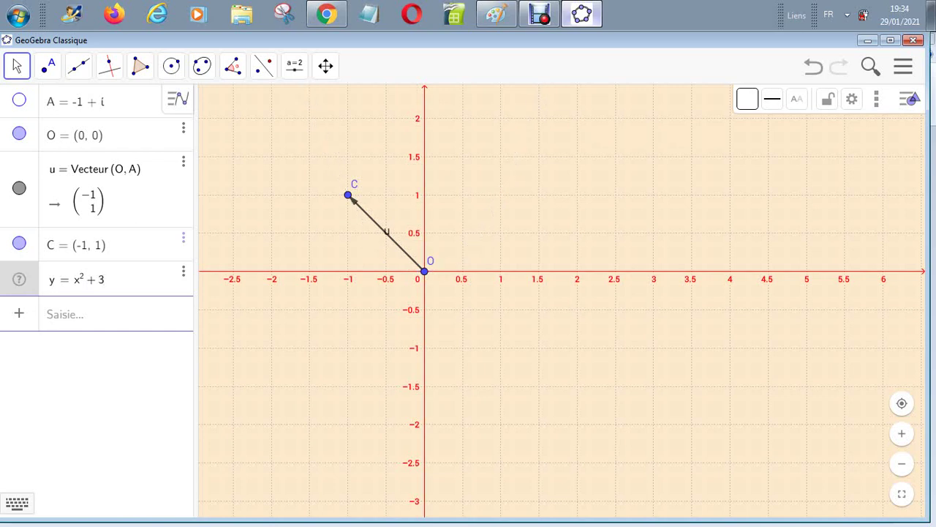
{"action": "key", "text": "Return"}
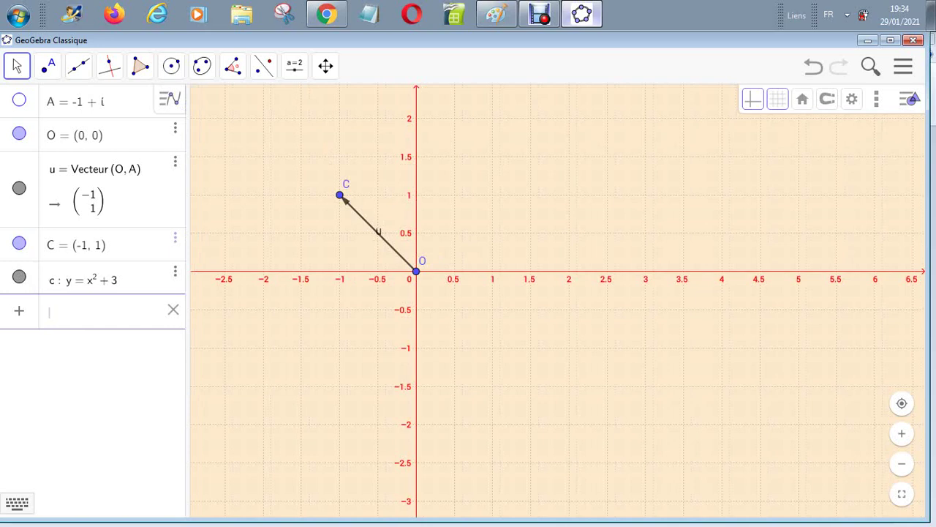
Step: Widen the algebra view and shift the graphics view so that the parabola and its vertex are in sight
{"action": "left_click", "coordinate": [174, 237]}
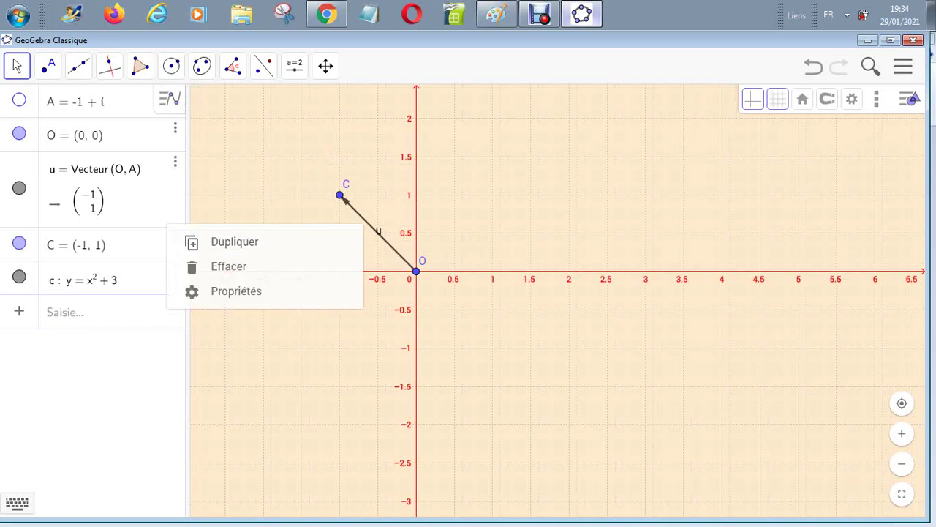
{"action": "left_click", "coordinate": [188, 351]}
{"action": "left_click_drag", "start_coordinate": [188, 351], "coordinate": [246, 351]}
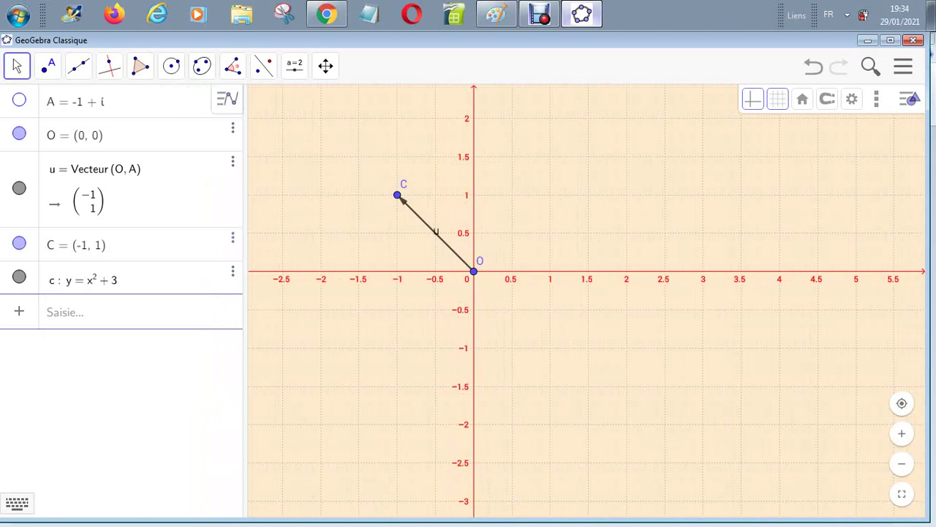
{"action": "left_click_drag", "start_coordinate": [548, 220], "coordinate": [597, 443]}
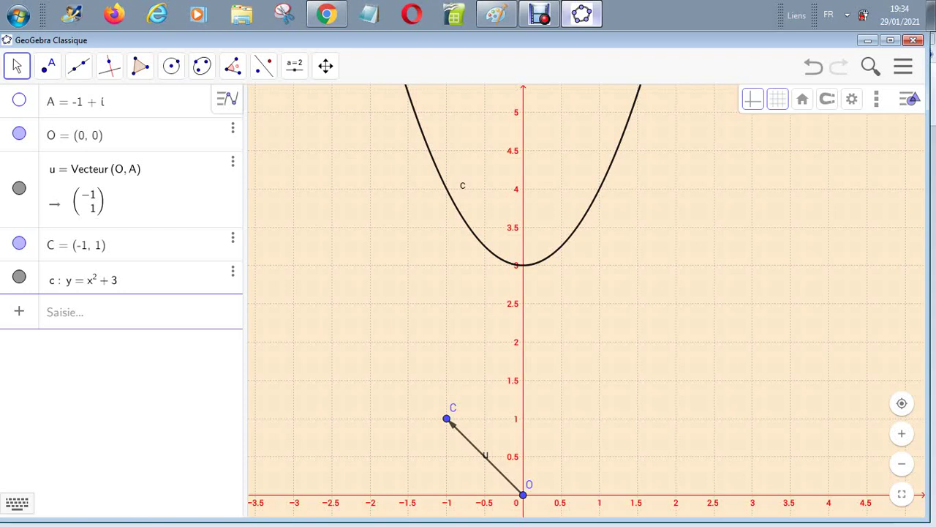
Step: Show point A and plot the complex number 3 + 4i as a new entry
{"action": "left_click", "coordinate": [19, 101]}
{"action": "left_click", "coordinate": [65, 312]}
{"action": "type", "text": "3 + 4i"}
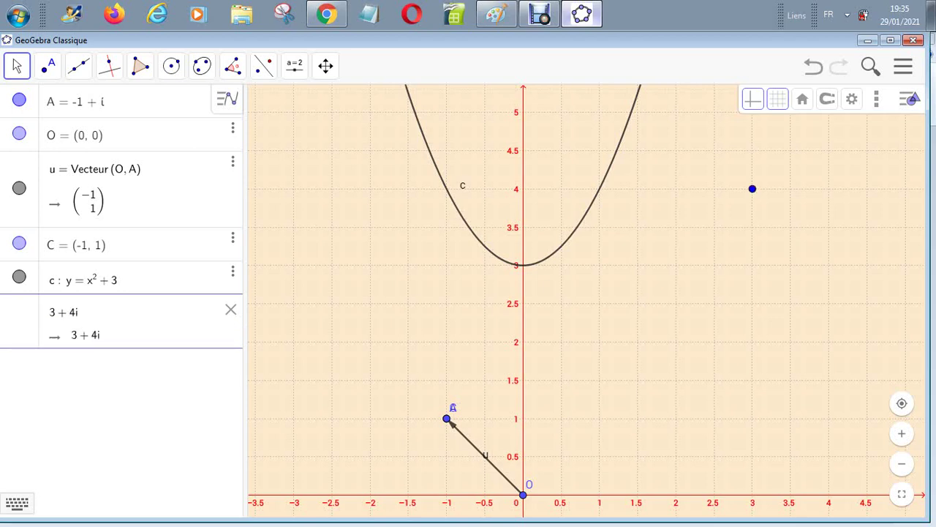
{"action": "key", "text": "Return"}
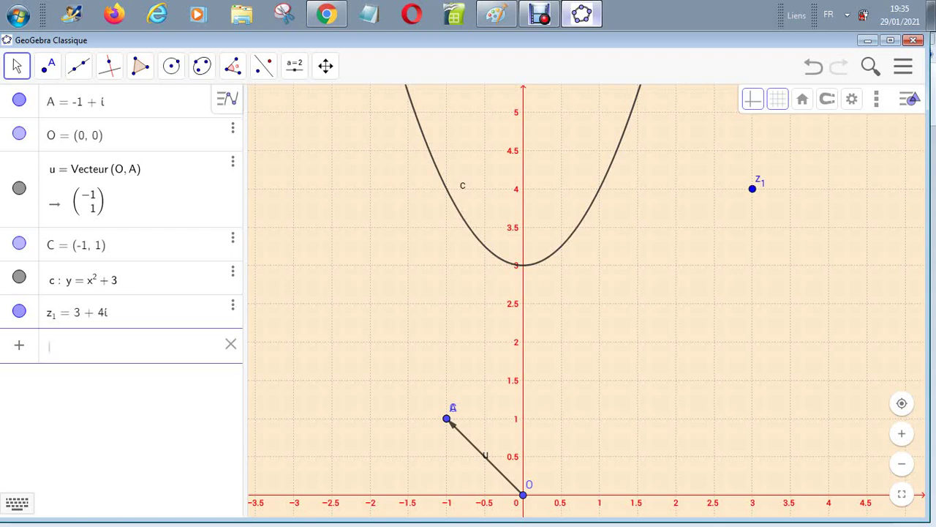
Step: Hide point A and zoom the graphics view out by two levels
{"action": "left_click", "coordinate": [19, 100]}
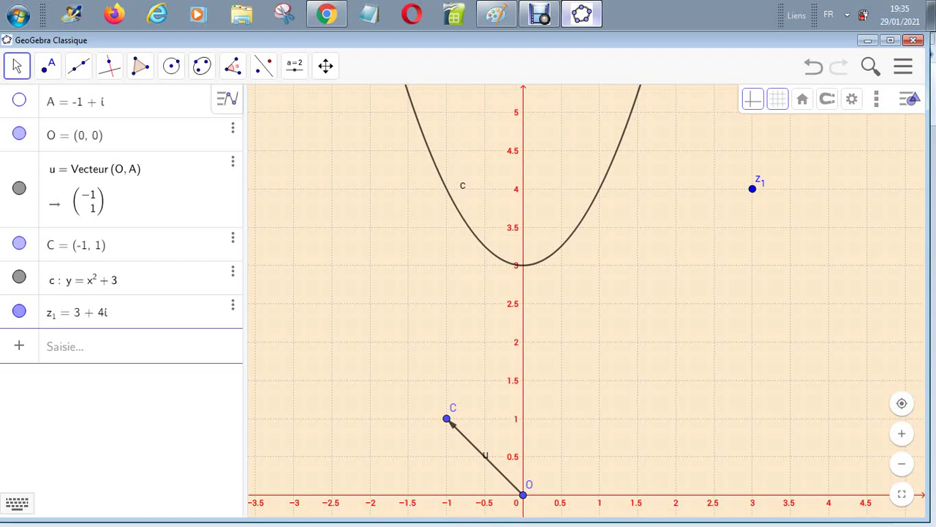
{"action": "left_click", "coordinate": [902, 463]}
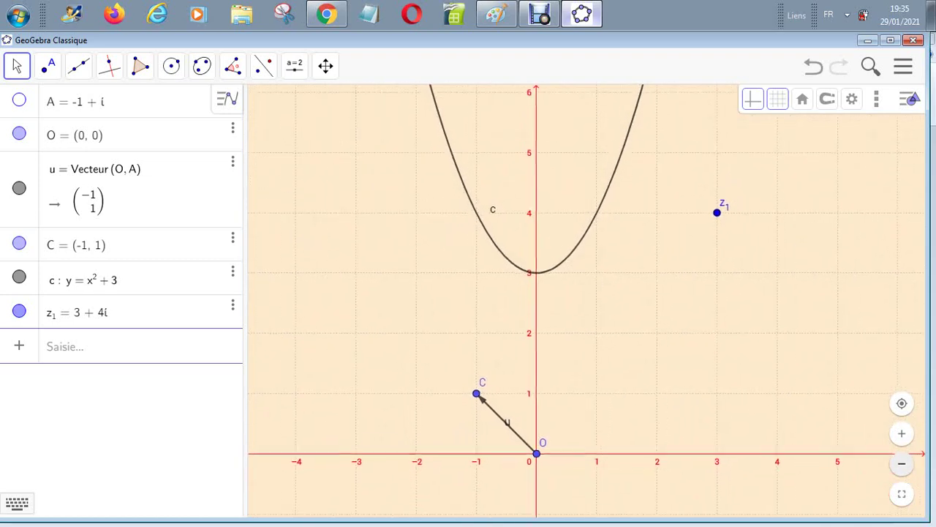
{"action": "left_click", "coordinate": [901, 463]}
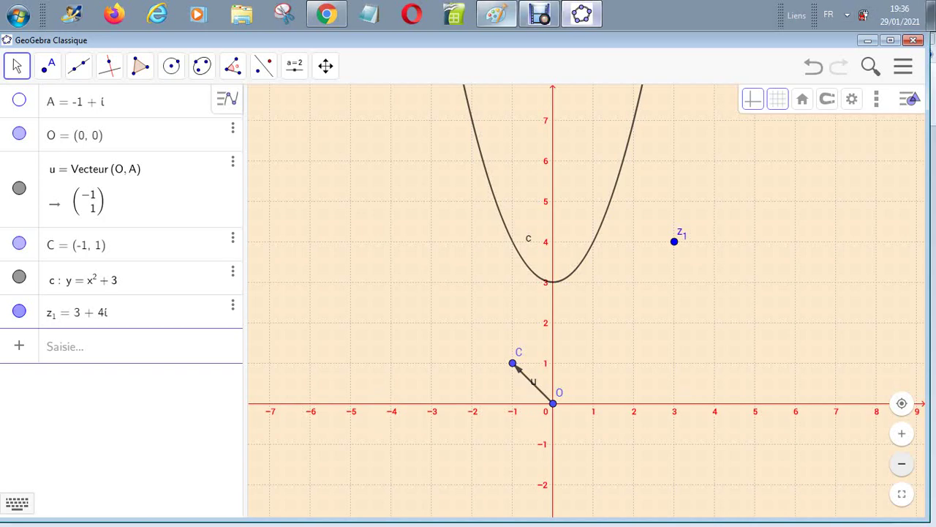
Step: Switch to Paint, close the colour editor, and handwrite 2 with a raised 3 and 2 with a caret and 3 in orange
{"action": "left_click", "coordinate": [501, 15]}
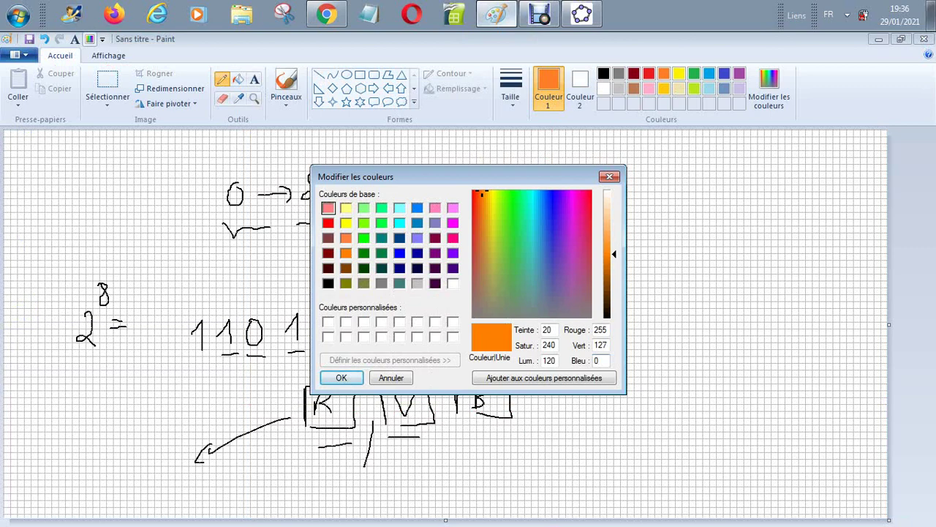
{"action": "left_click", "coordinate": [609, 177]}
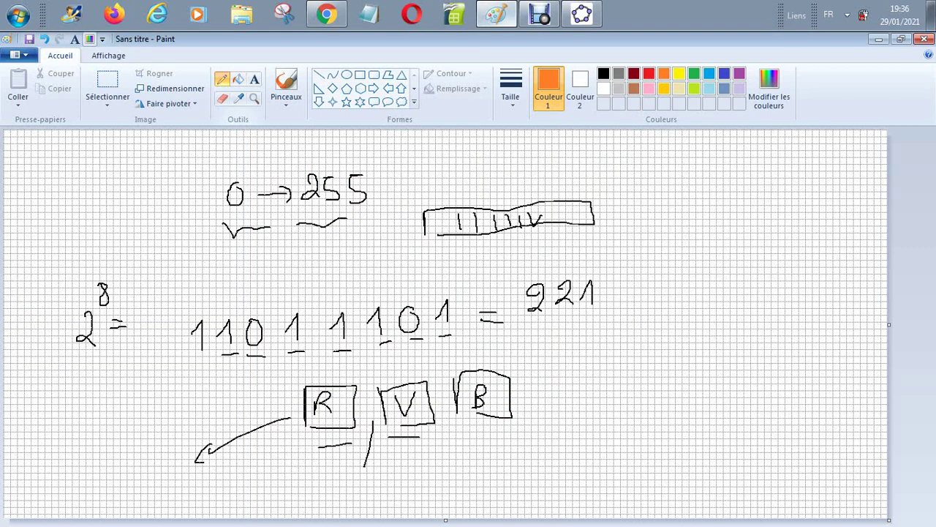
{"action": "mouse_move", "coordinate": [669, 218]}
{"action": "left_mouse_down"}
{"action": "mouse_move", "coordinate": [668, 259]}
{"action": "mouse_move", "coordinate": [682, 262]}
{"action": "left_mouse_up"}
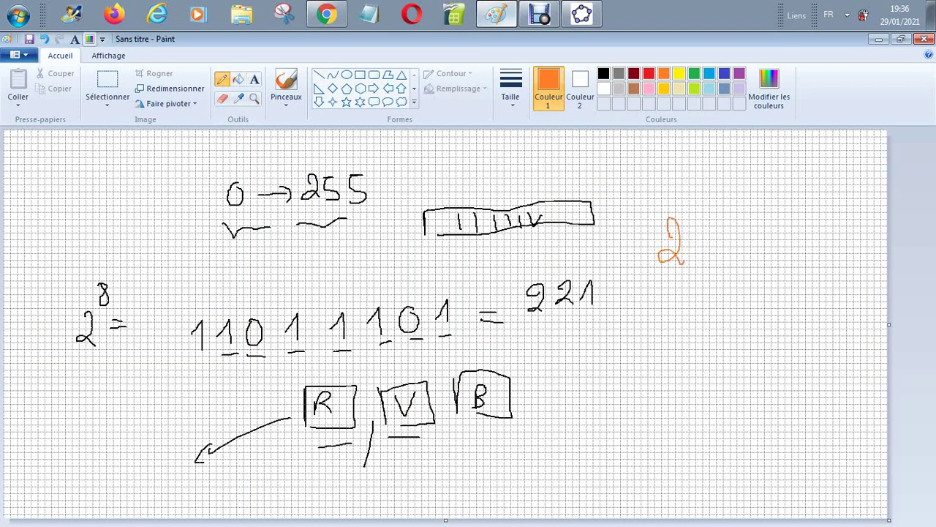
{"action": "left_click_drag", "start_coordinate": [684, 193], "coordinate": [687, 208]}
{"action": "mouse_move", "coordinate": [646, 351]}
{"action": "left_mouse_down"}
{"action": "mouse_move", "coordinate": [658, 395]}
{"action": "mouse_move", "coordinate": [666, 333]}
{"action": "mouse_move", "coordinate": [681, 349]}
{"action": "left_mouse_up"}
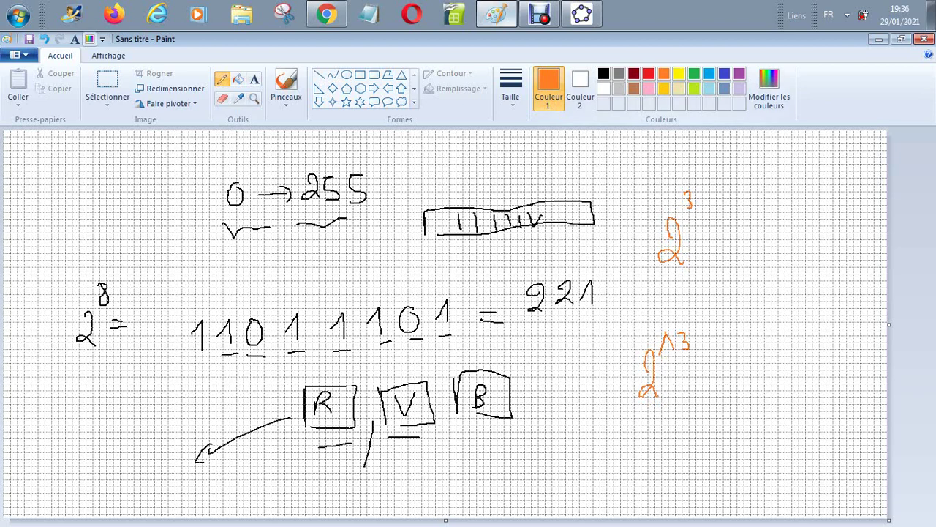
Step: Switch to GeoGebra, show the virtual keyboard and enter 3^(2+5) as a new calculation
{"action": "left_click", "coordinate": [583, 15]}
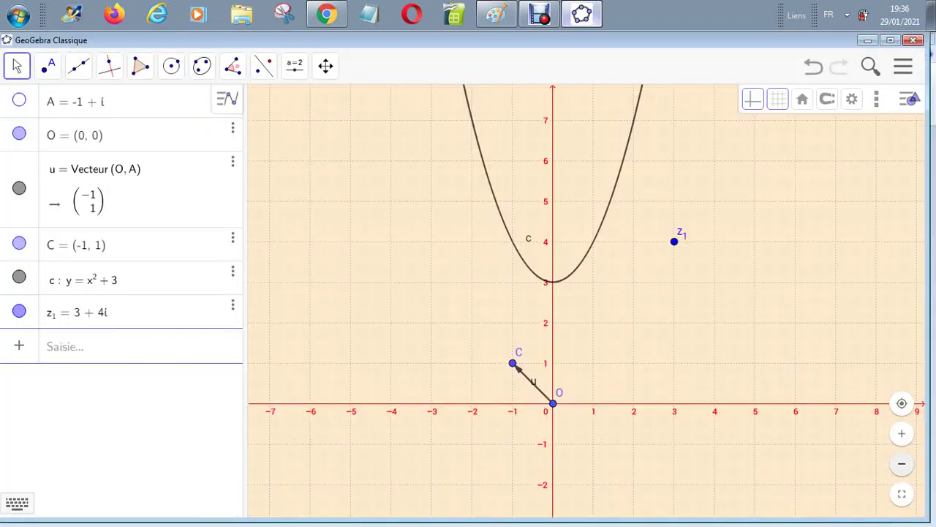
{"action": "left_click", "coordinate": [17, 502]}
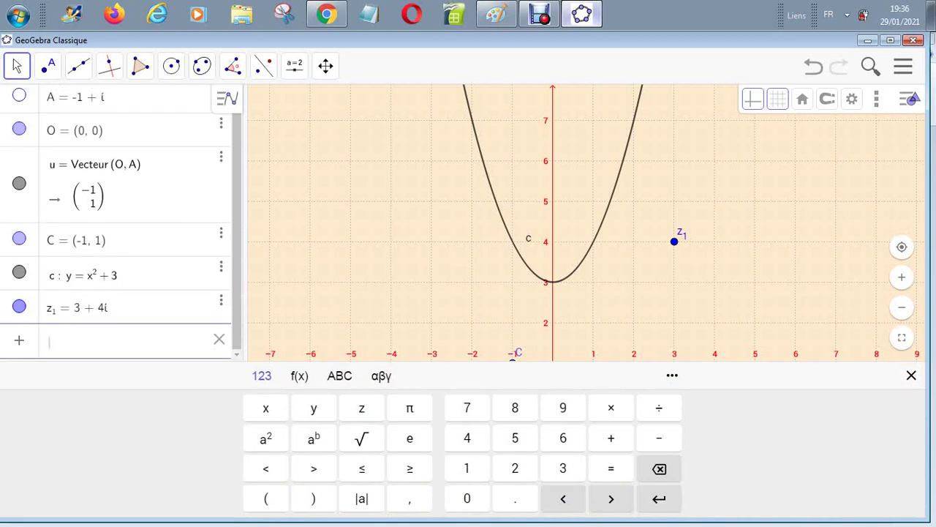
{"action": "type", "text": "3"}
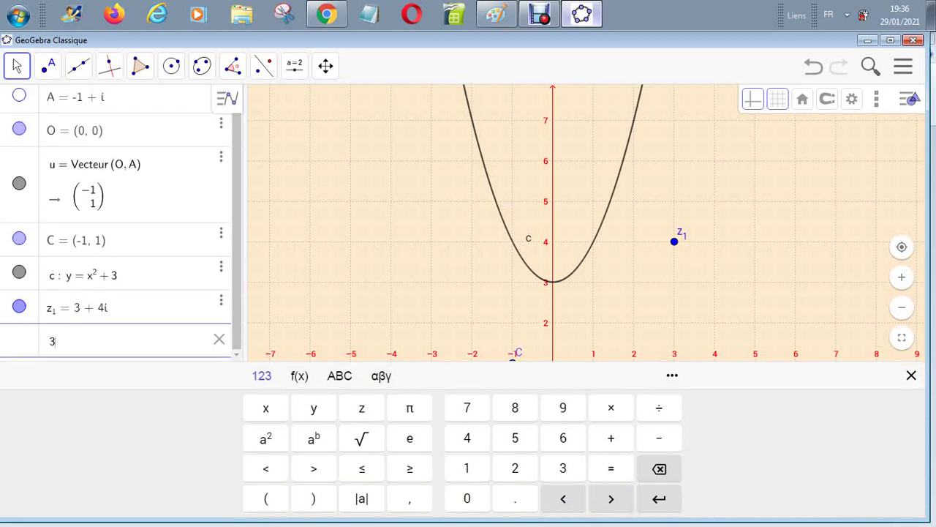
{"action": "left_click", "coordinate": [313, 438]}
{"action": "type", "text": "2"}
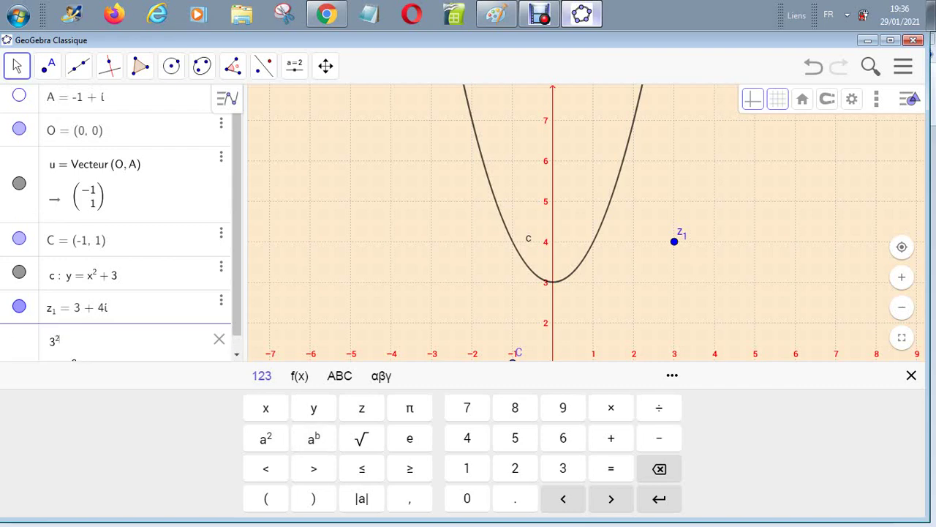
{"action": "type", "text": "+5"}
{"action": "key", "text": "Return"}
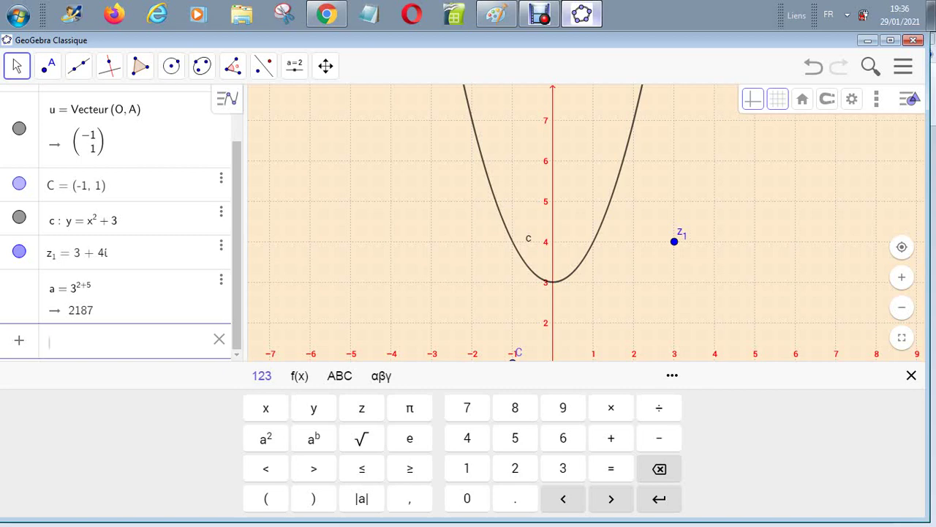
Step: Enter 4^(5+544) as a new calculation, keeping the whole sum in the exponent
{"action": "type", "text": "4"}
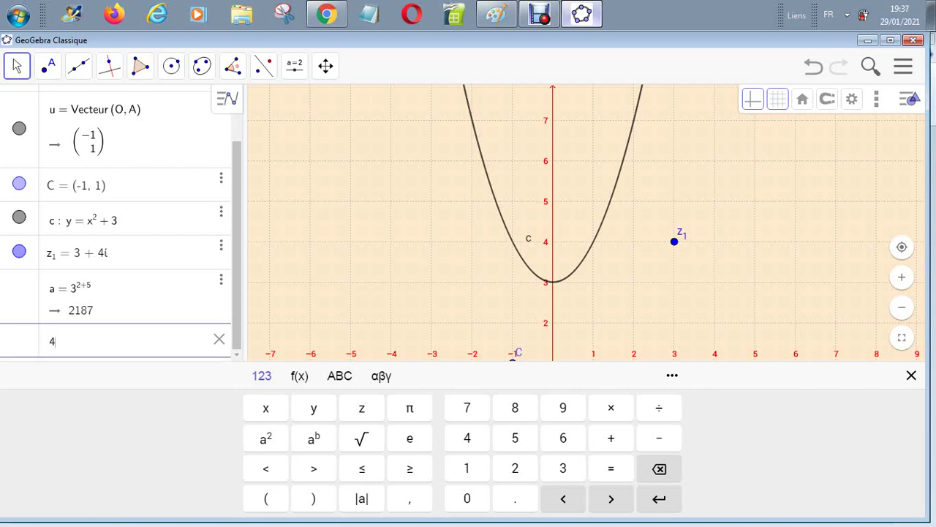
{"action": "type", "text": "^5"}
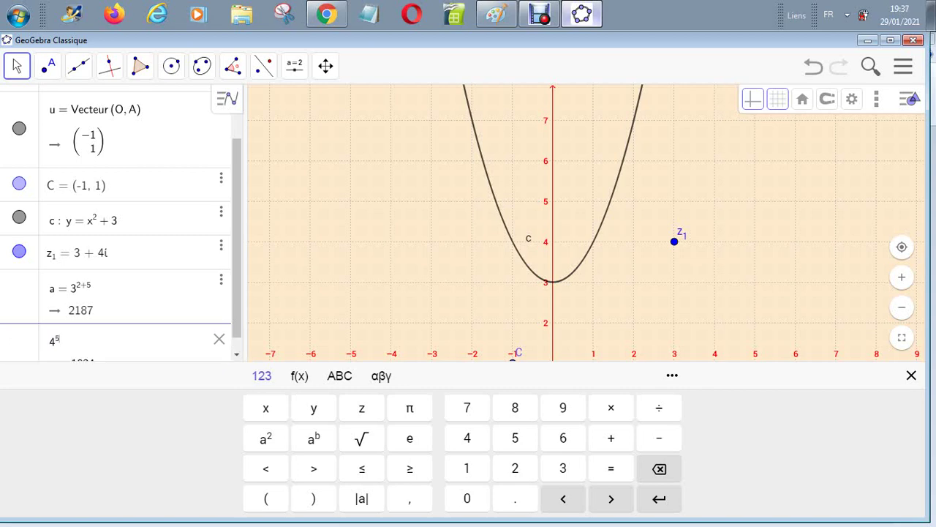
{"action": "type", "text": "+544"}
{"action": "key", "text": "Return"}
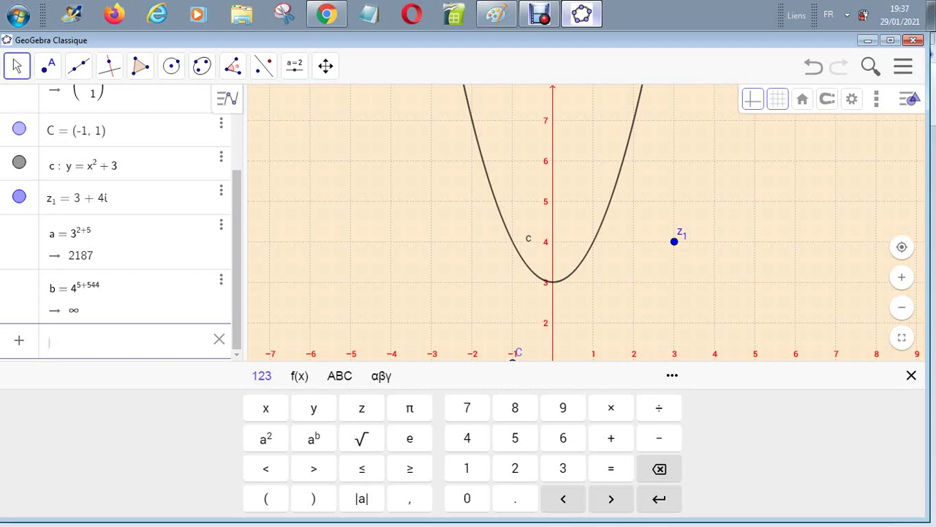
Step: Enter 5^2 + 3 as a new calculation, leaving the exponent before adding 3
{"action": "type", "text": "5"}
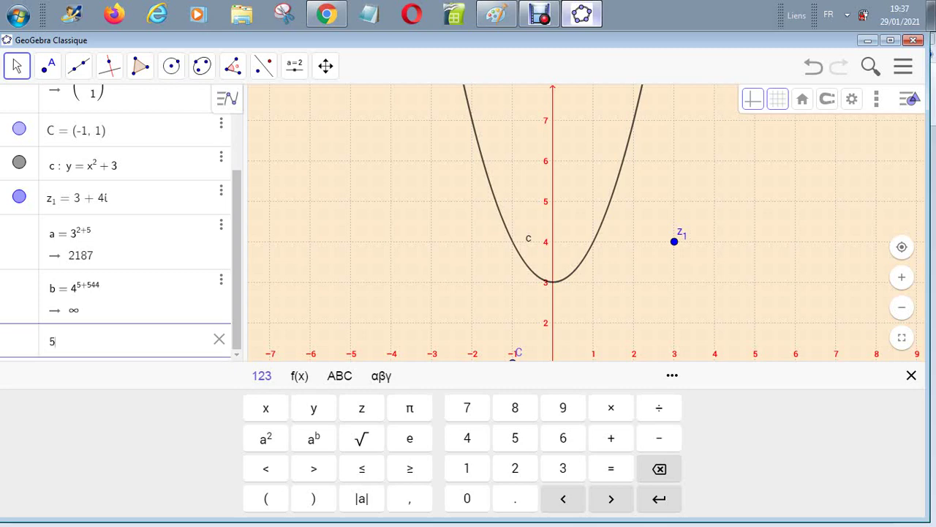
{"action": "type", "text": "^2"}
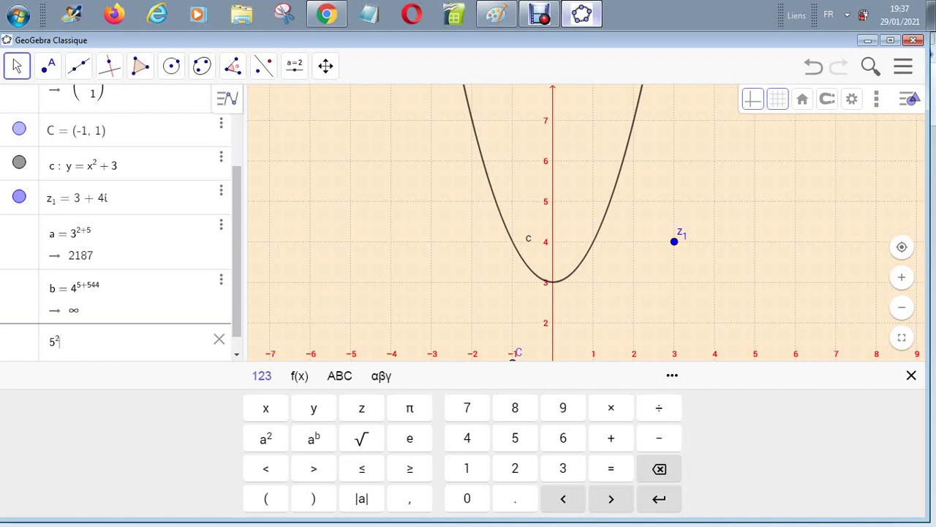
{"action": "key", "text": "Right"}
{"action": "type", "text": "+3"}
{"action": "key", "text": "Return"}
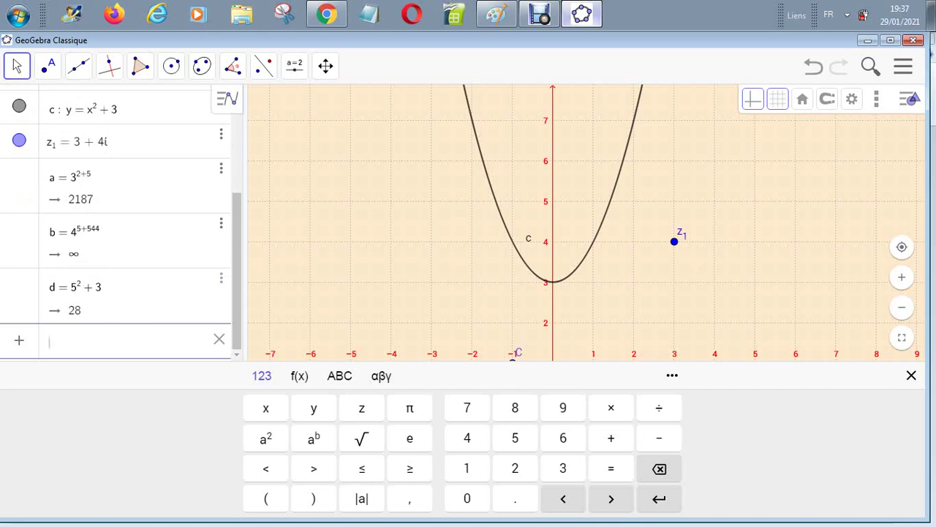
Step: Switch to Paint and sketch two orange keyboard keys near the canvas's left edge, the lower one containing a right-pointing arrow
{"action": "left_click", "coordinate": [496, 15]}
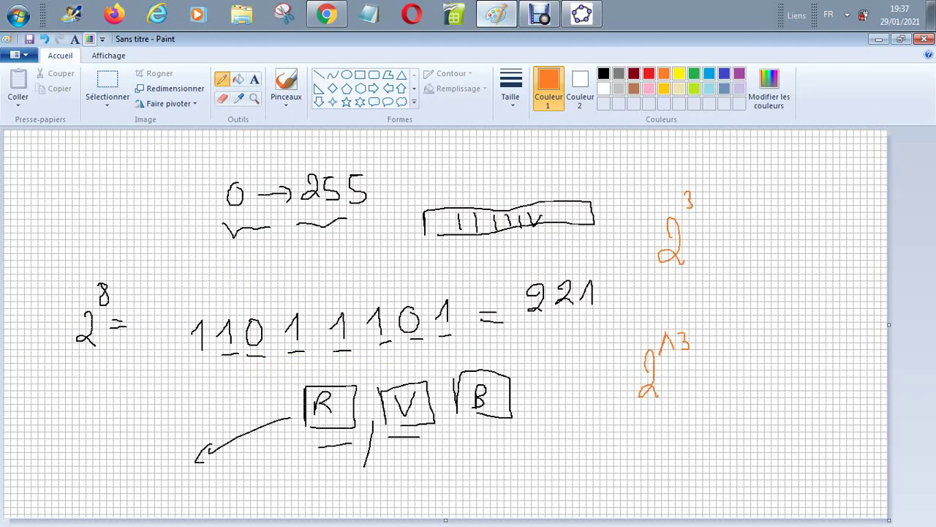
{"action": "mouse_move", "coordinate": [74, 205]}
{"action": "left_mouse_down"}
{"action": "mouse_move", "coordinate": [73, 163]}
{"action": "mouse_move", "coordinate": [120, 162]}
{"action": "mouse_move", "coordinate": [121, 209]}
{"action": "mouse_move", "coordinate": [73, 209]}
{"action": "mouse_move", "coordinate": [82, 201]}
{"action": "left_mouse_up"}
{"action": "left_click_drag", "start_coordinate": [82, 169], "coordinate": [91, 205]}
{"action": "mouse_move", "coordinate": [62, 247]}
{"action": "left_mouse_down"}
{"action": "mouse_move", "coordinate": [96, 246]}
{"action": "mouse_move", "coordinate": [96, 264]}
{"action": "left_mouse_up"}
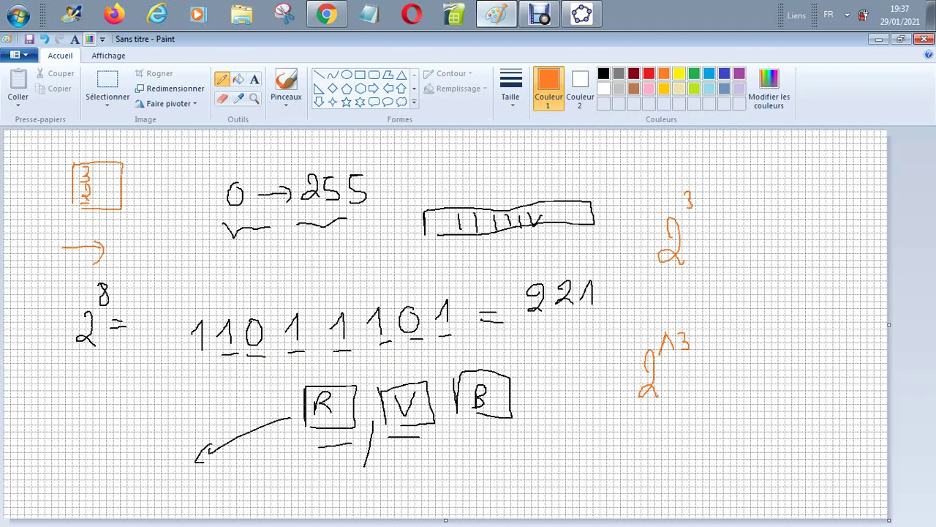
{"action": "mouse_move", "coordinate": [59, 233]}
{"action": "left_mouse_down"}
{"action": "mouse_move", "coordinate": [58, 275]}
{"action": "mouse_move", "coordinate": [109, 234]}
{"action": "mouse_move", "coordinate": [112, 268]}
{"action": "left_mouse_up"}
{"action": "left_click_drag", "start_coordinate": [114, 269], "coordinate": [67, 274]}
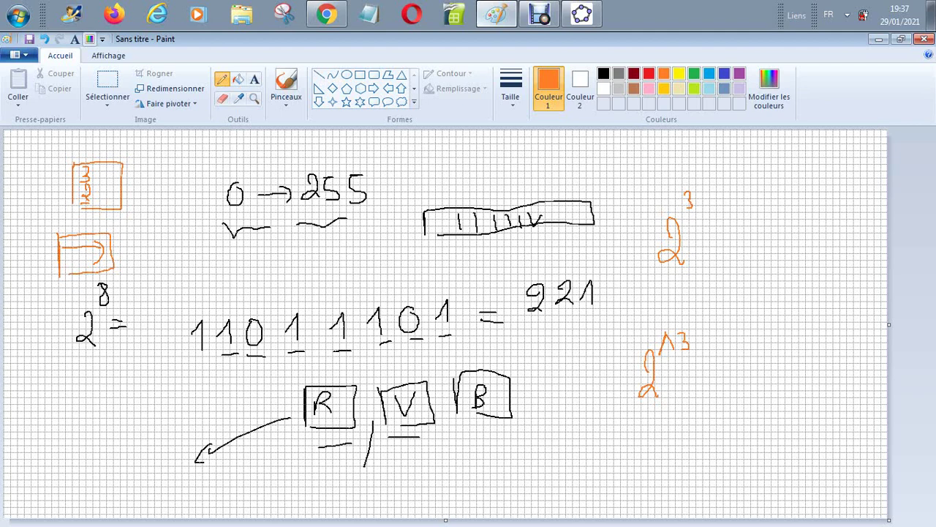
Step: Sketch the four boxed keyboard arrow keys in orange below the 2 with the caret exponent
{"action": "mouse_move", "coordinate": [679, 439]}
{"action": "left_mouse_down"}
{"action": "mouse_move", "coordinate": [678, 479]}
{"action": "mouse_move", "coordinate": [706, 439]}
{"action": "mouse_move", "coordinate": [688, 476]}
{"action": "mouse_move", "coordinate": [695, 465]}
{"action": "mouse_move", "coordinate": [743, 470]}
{"action": "mouse_move", "coordinate": [759, 439]}
{"action": "mouse_move", "coordinate": [730, 441]}
{"action": "mouse_move", "coordinate": [739, 465]}
{"action": "mouse_move", "coordinate": [745, 455]}
{"action": "mouse_move", "coordinate": [776, 466]}
{"action": "mouse_move", "coordinate": [804, 437]}
{"action": "mouse_move", "coordinate": [778, 471]}
{"action": "mouse_move", "coordinate": [801, 451]}
{"action": "mouse_move", "coordinate": [797, 460]}
{"action": "left_mouse_up"}
{"action": "mouse_move", "coordinate": [724, 398]}
{"action": "left_mouse_down"}
{"action": "mouse_move", "coordinate": [726, 430]}
{"action": "mouse_move", "coordinate": [751, 408]}
{"action": "mouse_move", "coordinate": [727, 426]}
{"action": "mouse_move", "coordinate": [737, 402]}
{"action": "mouse_move", "coordinate": [741, 409]}
{"action": "left_mouse_up"}
{"action": "mouse_move", "coordinate": [741, 409]}
{"action": "left_mouse_down"}
{"action": "mouse_move", "coordinate": [730, 412]}
{"action": "mouse_move", "coordinate": [737, 403]}
{"action": "left_mouse_up"}
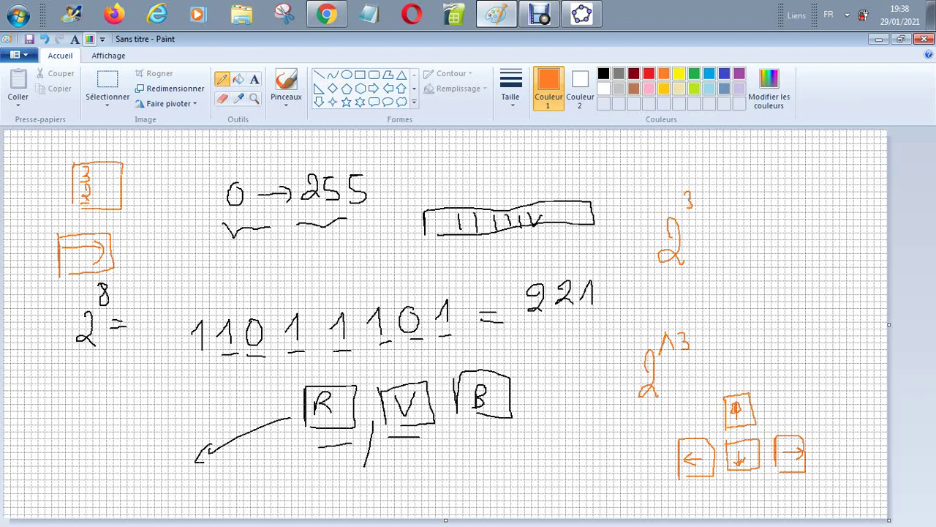
Step: Underline the caret exponent, draw arrows leading from it towards the arrow keys, and outline a long space-bar key below the V and B boxes
{"action": "left_click_drag", "start_coordinate": [779, 410], "coordinate": [796, 409]}
{"action": "mouse_move", "coordinate": [667, 358]}
{"action": "left_mouse_down"}
{"action": "mouse_move", "coordinate": [688, 358]}
{"action": "mouse_move", "coordinate": [685, 365]}
{"action": "left_mouse_up"}
{"action": "mouse_move", "coordinate": [700, 349]}
{"action": "left_mouse_down"}
{"action": "mouse_move", "coordinate": [791, 345]}
{"action": "mouse_move", "coordinate": [717, 353]}
{"action": "mouse_move", "coordinate": [717, 381]}
{"action": "left_mouse_up"}
{"action": "mouse_move", "coordinate": [709, 373]}
{"action": "left_mouse_down"}
{"action": "mouse_move", "coordinate": [716, 382]}
{"action": "mouse_move", "coordinate": [725, 368]}
{"action": "left_mouse_up"}
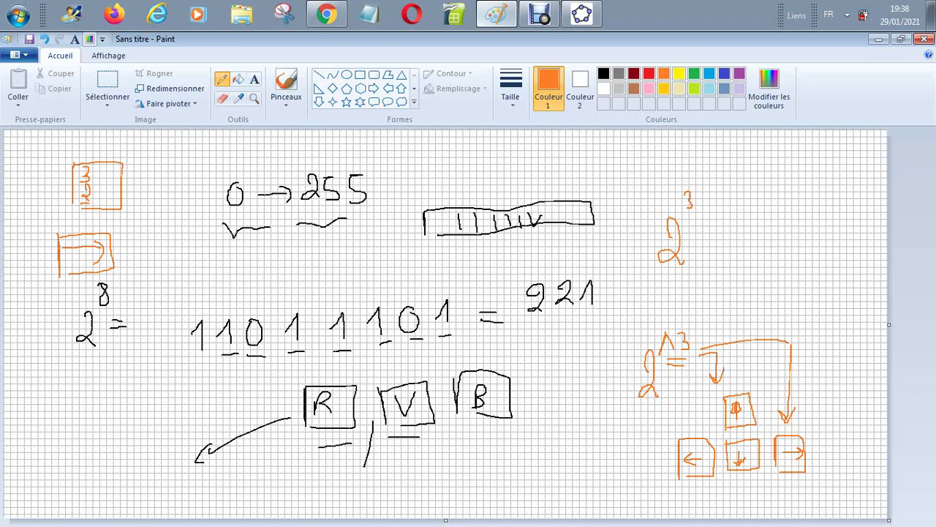
{"action": "mouse_move", "coordinate": [433, 476]}
{"action": "left_mouse_down"}
{"action": "mouse_move", "coordinate": [433, 452]}
{"action": "mouse_move", "coordinate": [619, 437]}
{"action": "mouse_move", "coordinate": [623, 472]}
{"action": "mouse_move", "coordinate": [436, 474]}
{"action": "left_mouse_up"}
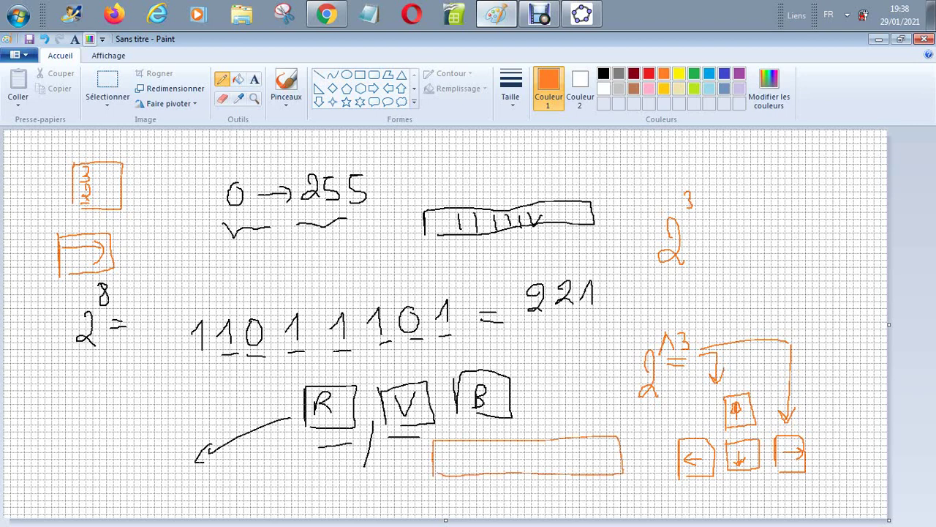
{"action": "mouse_move", "coordinate": [733, 363]}
{"action": "left_mouse_down"}
{"action": "mouse_move", "coordinate": [733, 382]}
{"action": "mouse_move", "coordinate": [759, 372]}
{"action": "mouse_move", "coordinate": [753, 385]}
{"action": "left_mouse_up"}
Step: Handwrite a with exponent b beside the 2 with exponent 3, add an arrow pointing at a, and draw a boxed caret key beneath
{"action": "left_click_drag", "start_coordinate": [777, 243], "coordinate": [784, 260]}
{"action": "left_click_drag", "start_coordinate": [779, 191], "coordinate": [781, 217]}
{"action": "mouse_move", "coordinate": [788, 296]}
{"action": "left_mouse_down"}
{"action": "mouse_move", "coordinate": [792, 275]}
{"action": "mouse_move", "coordinate": [805, 293]}
{"action": "left_mouse_up"}
{"action": "mouse_move", "coordinate": [825, 244]}
{"action": "left_mouse_down"}
{"action": "mouse_move", "coordinate": [800, 245]}
{"action": "mouse_move", "coordinate": [806, 251]}
{"action": "left_mouse_up"}
{"action": "mouse_move", "coordinate": [790, 289]}
{"action": "left_mouse_down"}
{"action": "mouse_move", "coordinate": [796, 274]}
{"action": "mouse_move", "coordinate": [808, 292]}
{"action": "mouse_move", "coordinate": [780, 300]}
{"action": "mouse_move", "coordinate": [816, 272]}
{"action": "mouse_move", "coordinate": [786, 302]}
{"action": "left_mouse_up"}
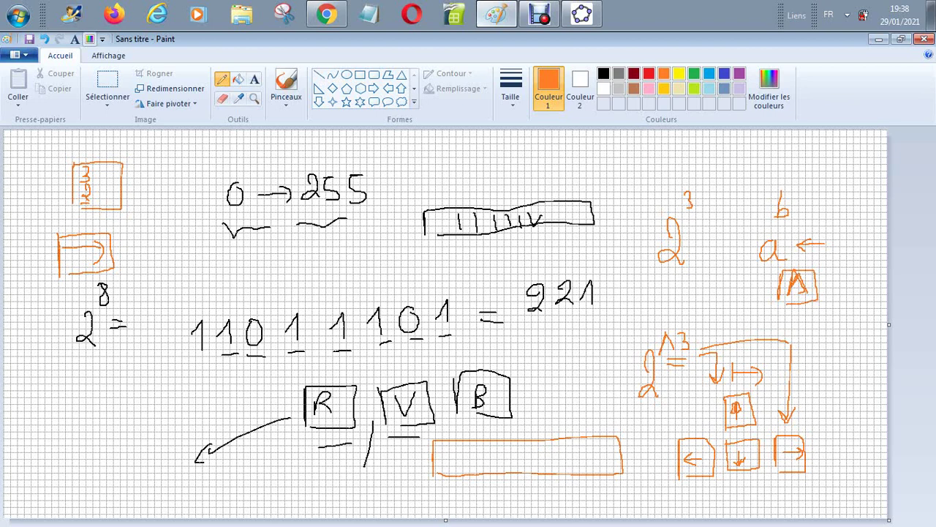
Step: Draw a long orange arrow from beside the a with exponent b to the right-arrow key, and another pointing at the uppermost sketched key
{"action": "mouse_move", "coordinate": [834, 210]}
{"action": "left_mouse_down"}
{"action": "mouse_move", "coordinate": [852, 262]}
{"action": "mouse_move", "coordinate": [836, 333]}
{"action": "mouse_move", "coordinate": [855, 384]}
{"action": "mouse_move", "coordinate": [827, 437]}
{"action": "left_mouse_up"}
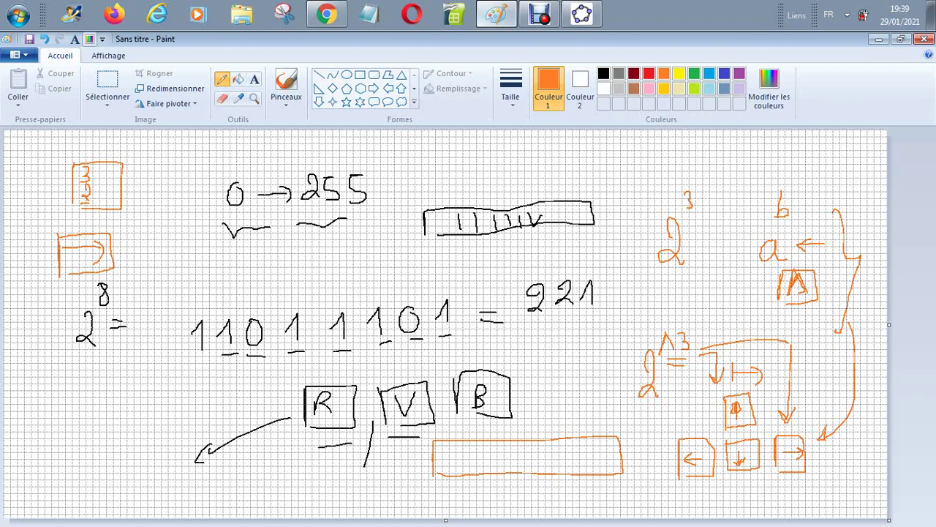
{"action": "mouse_move", "coordinate": [181, 270]}
{"action": "left_mouse_down"}
{"action": "mouse_move", "coordinate": [183, 199]}
{"action": "mouse_move", "coordinate": [148, 190]}
{"action": "mouse_move", "coordinate": [152, 202]}
{"action": "mouse_move", "coordinate": [159, 190]}
{"action": "mouse_move", "coordinate": [152, 199]}
{"action": "left_mouse_up"}
Step: Clear the entire canvas by selecting everything and deleting it
{"action": "left_click", "coordinate": [107, 99]}
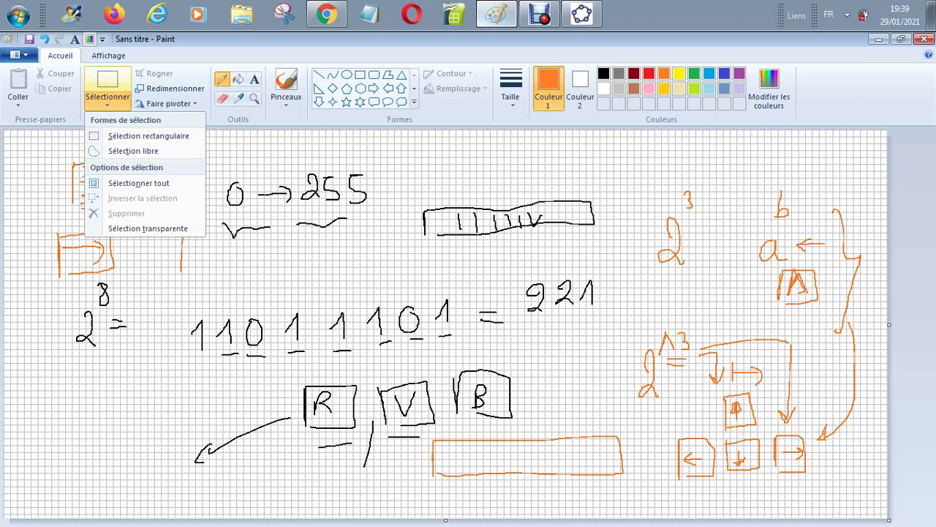
{"action": "left_click", "coordinate": [148, 136]}
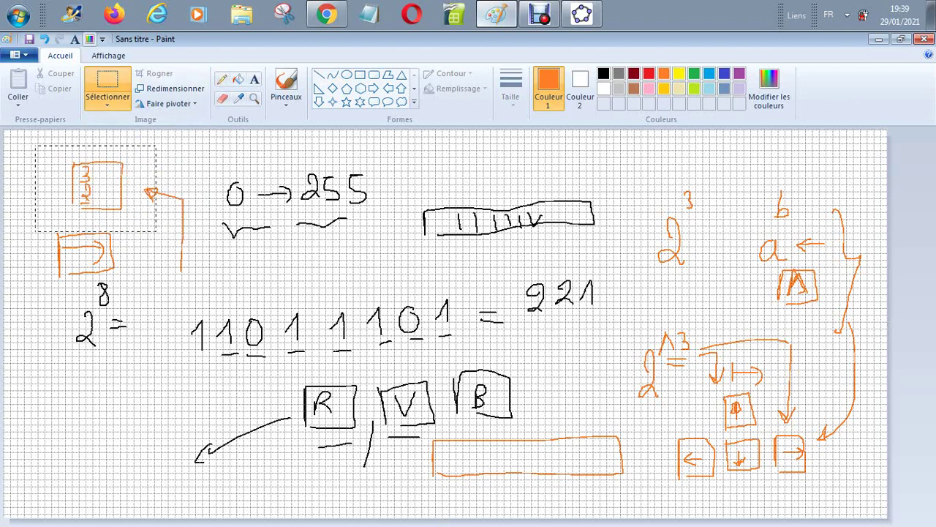
{"action": "left_click_drag", "start_coordinate": [156, 231], "coordinate": [539, 442]}
{"action": "key", "text": "ctrl+a"}
{"action": "key", "text": "Delete"}
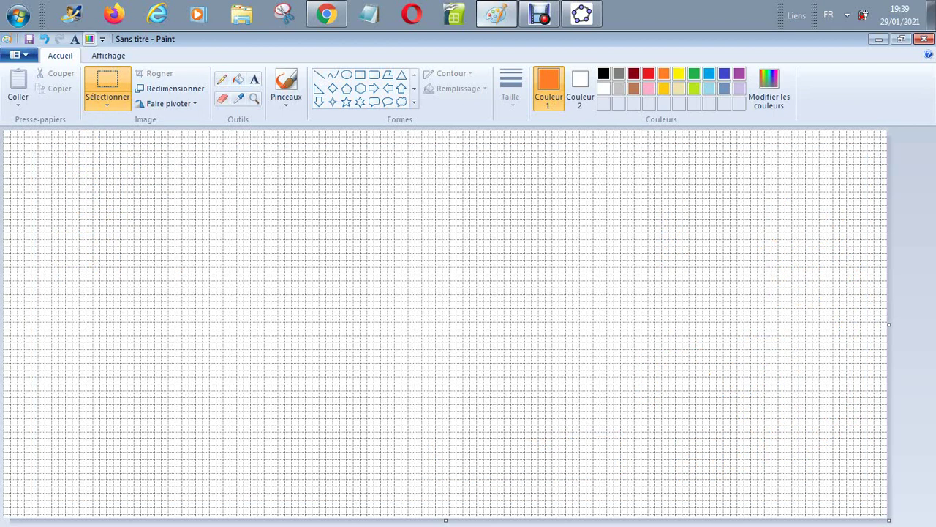
{"action": "left_click", "coordinate": [360, 75]}
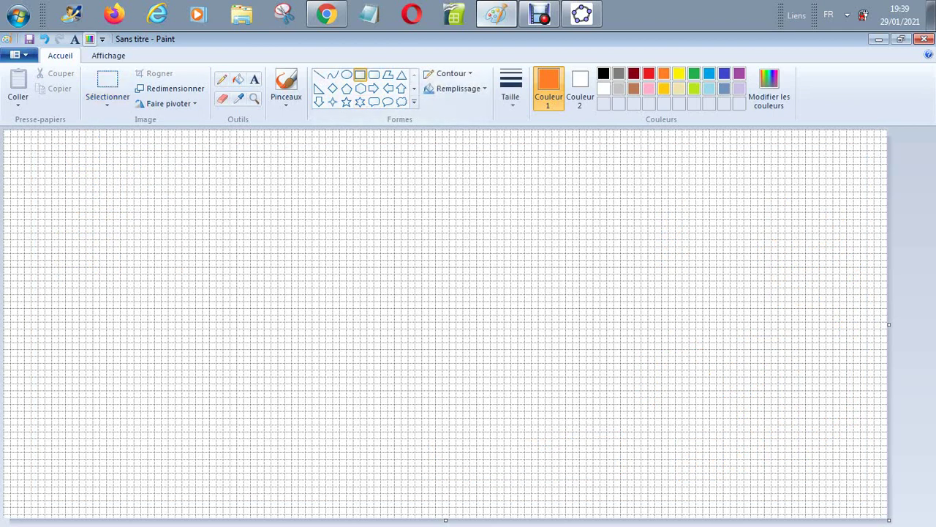
{"action": "left_click_drag", "start_coordinate": [146, 143], "coordinate": [733, 408]}
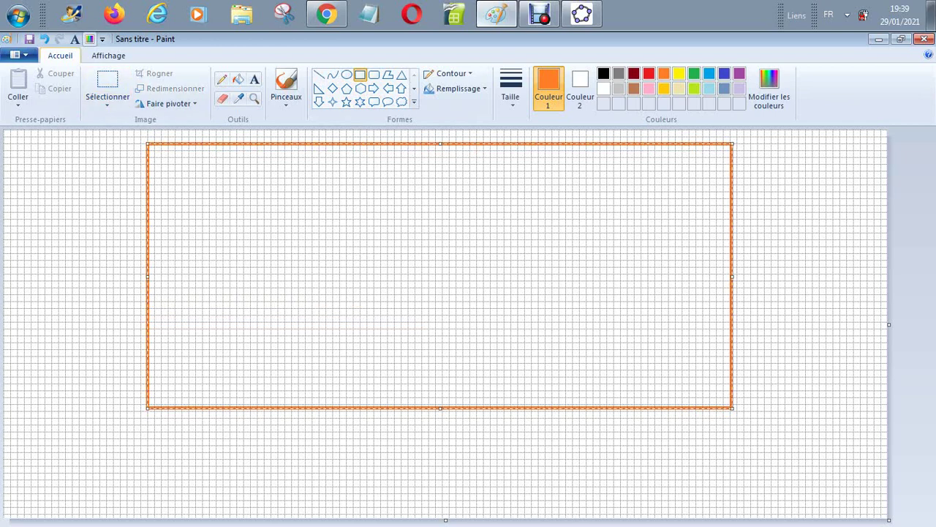
{"action": "left_click", "coordinate": [44, 39]}
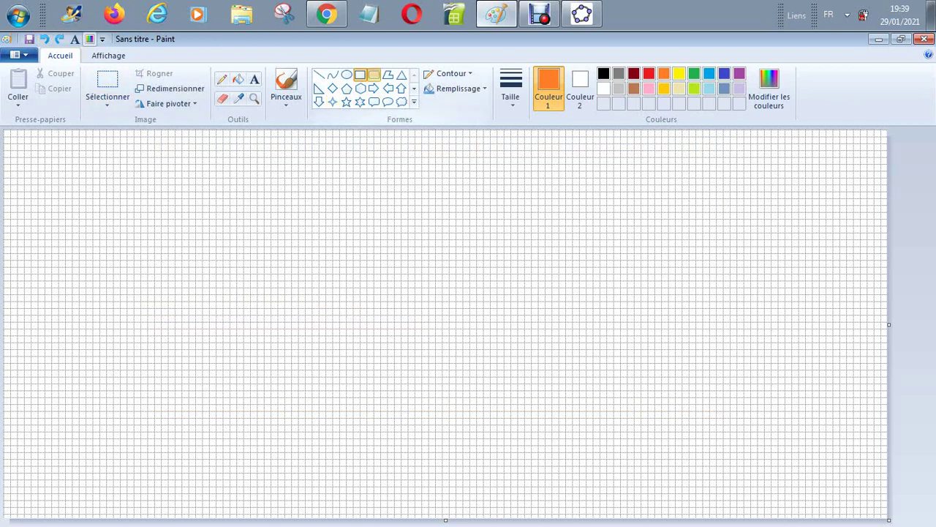
Step: Draw a large black rounded rectangle across most of the canvas as the keyboard outline
{"action": "left_click", "coordinate": [374, 75]}
{"action": "left_click", "coordinate": [603, 73]}
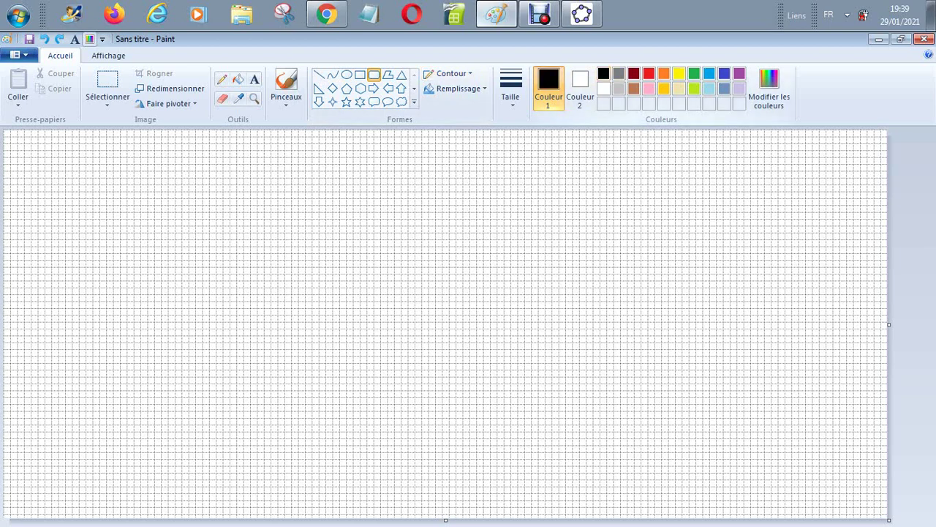
{"action": "left_click_drag", "start_coordinate": [134, 148], "coordinate": [794, 432]}
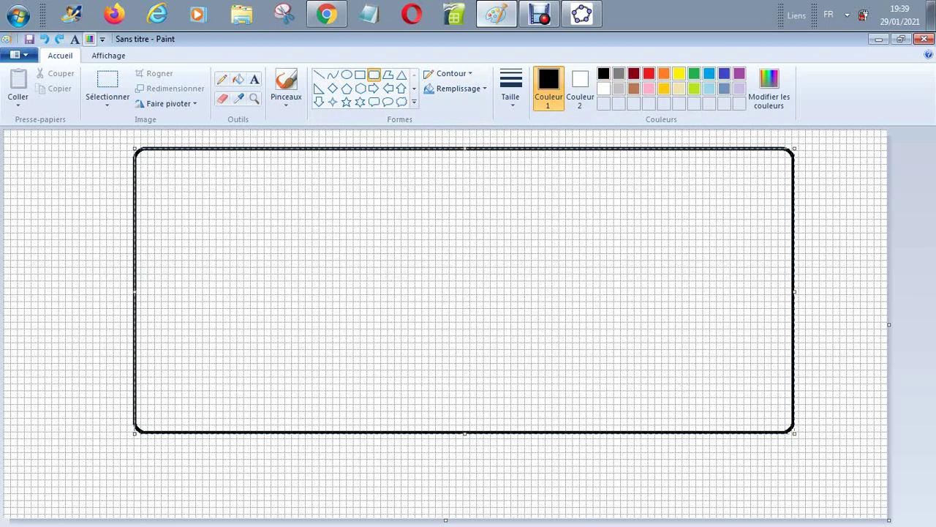
{"action": "key", "text": "Escape"}
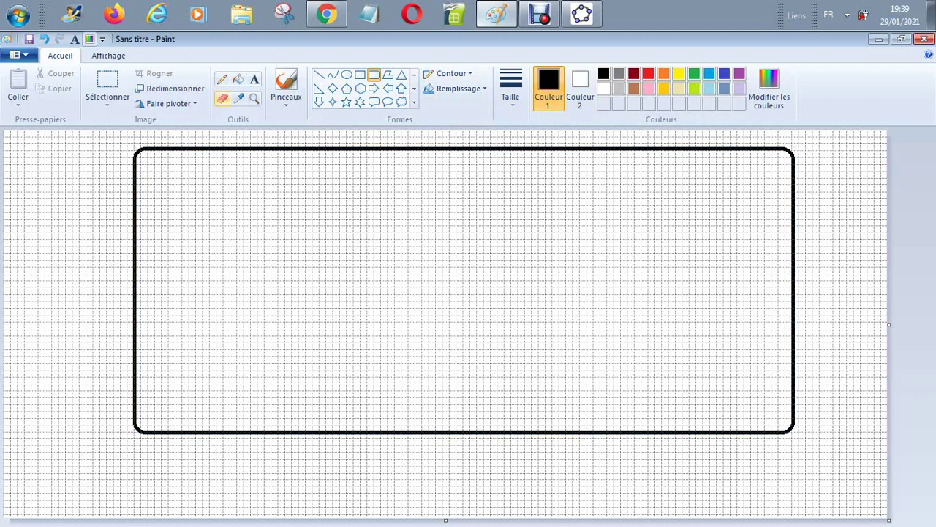
Step: Draw an upright rectangle inside the keyboard outline's right end and sketch a small padlock in its upper-left corner
{"action": "left_click", "coordinate": [360, 74]}
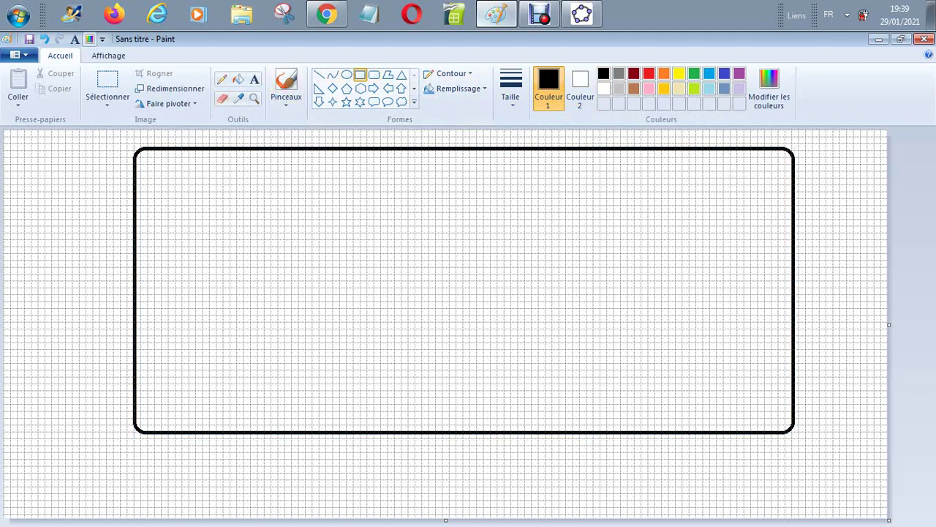
{"action": "left_click_drag", "start_coordinate": [661, 190], "coordinate": [771, 361]}
{"action": "left_click_drag", "start_coordinate": [662, 276], "coordinate": [656, 276]}
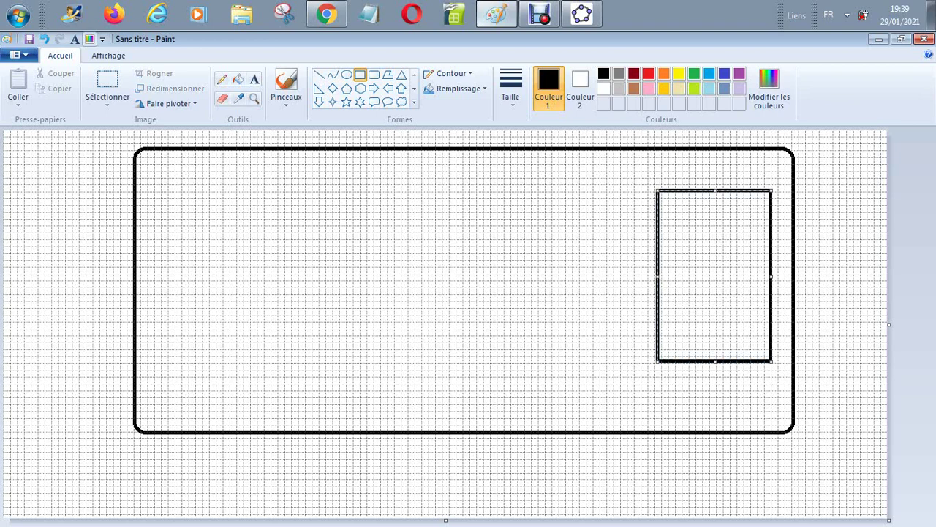
{"action": "left_click", "coordinate": [622, 278]}
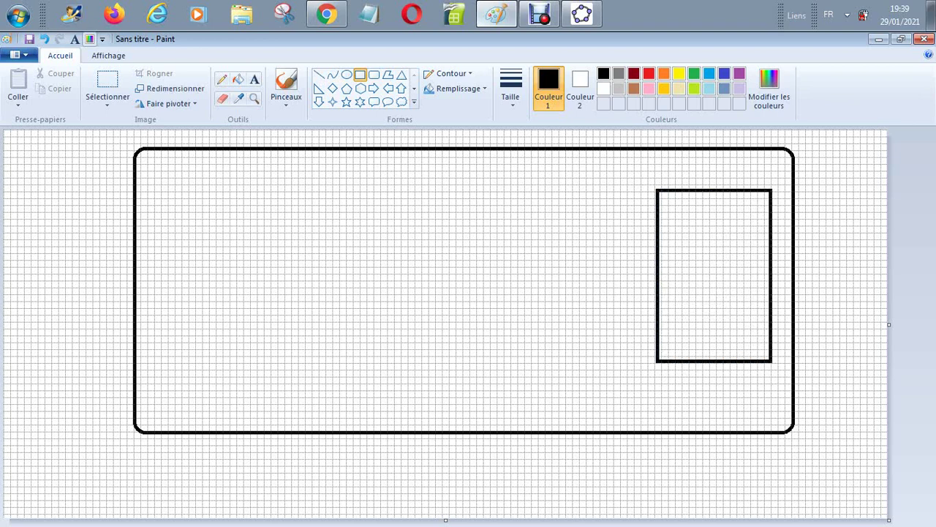
{"action": "left_click", "coordinate": [222, 79]}
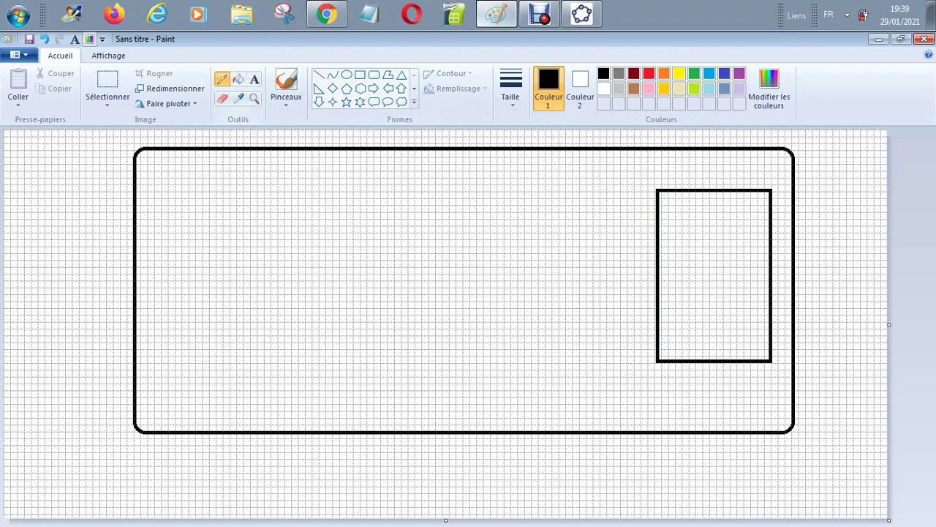
{"action": "mouse_move", "coordinate": [666, 218]}
{"action": "left_mouse_down"}
{"action": "mouse_move", "coordinate": [680, 214]}
{"action": "mouse_move", "coordinate": [668, 218]}
{"action": "mouse_move", "coordinate": [680, 231]}
{"action": "mouse_move", "coordinate": [680, 219]}
{"action": "left_mouse_up"}
Step: Draw two long, thin black rectangles, one above the other, along the keyboard's upper part as key rows
{"action": "left_click", "coordinate": [359, 73]}
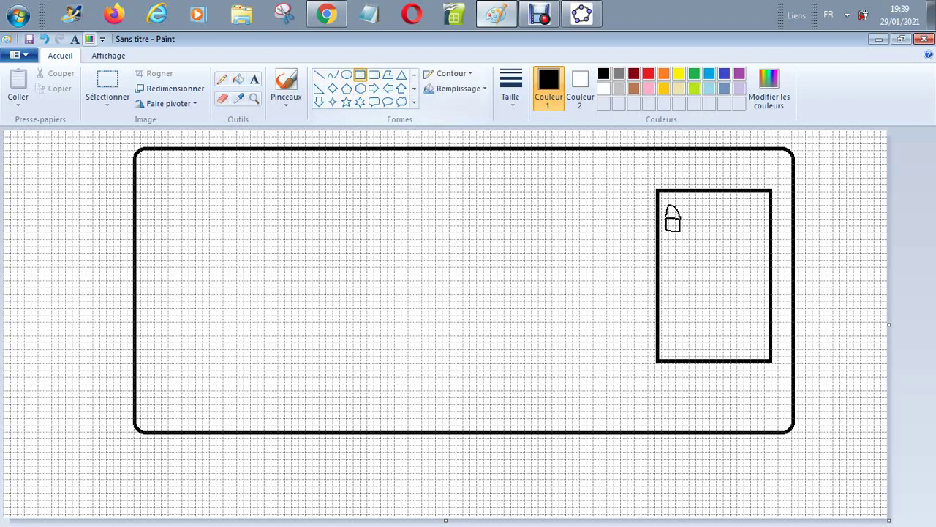
{"action": "left_click_drag", "start_coordinate": [164, 169], "coordinate": [636, 194]}
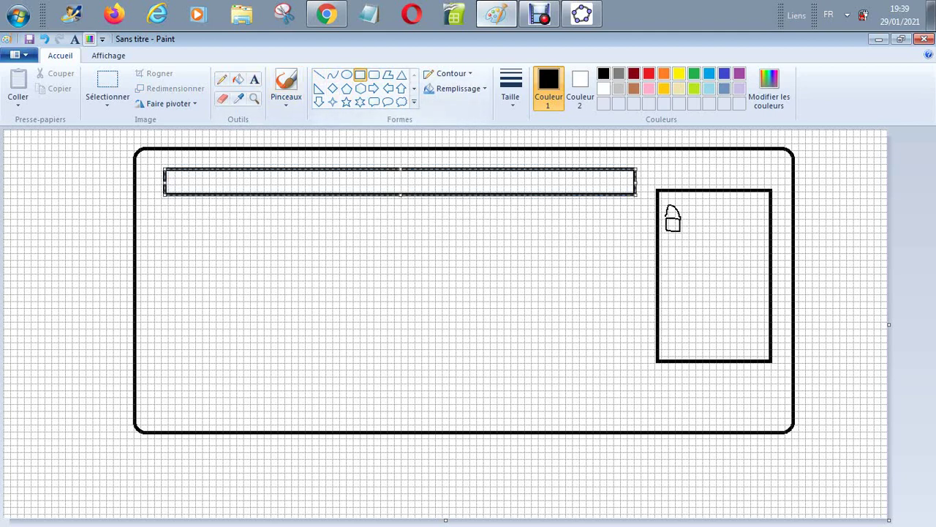
{"action": "mouse_move", "coordinate": [164, 194]}
{"action": "left_mouse_down"}
{"action": "mouse_move", "coordinate": [231, 225]}
{"action": "mouse_move", "coordinate": [154, 190]}
{"action": "mouse_move", "coordinate": [165, 186]}
{"action": "mouse_move", "coordinate": [184, 212]}
{"action": "mouse_move", "coordinate": [424, 236]}
{"action": "mouse_move", "coordinate": [635, 221]}
{"action": "left_mouse_up"}
{"action": "left_click", "coordinate": [164, 197]}
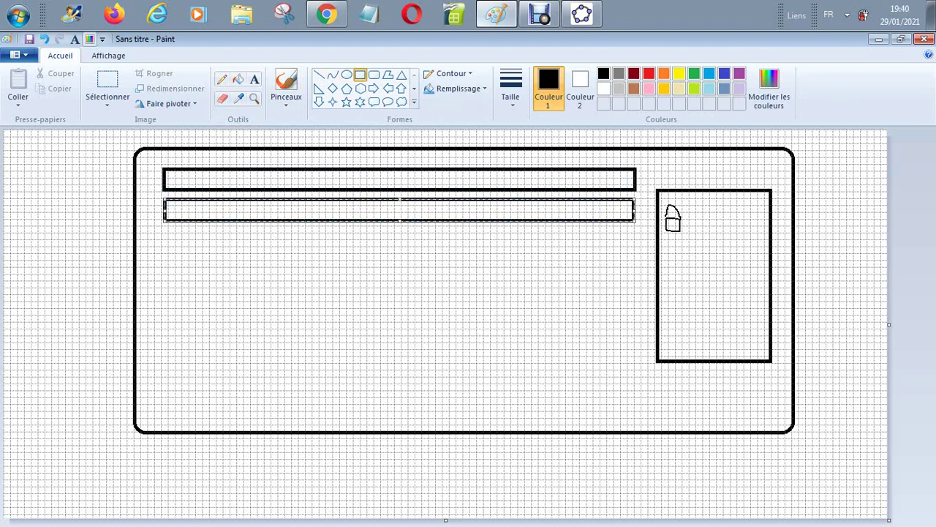
Step: Handwrite keys 1 and 2 with dividers in the lower key row, add an arrow beneath its start, and write 3 above 2 outside the keyboard
{"action": "left_click", "coordinate": [221, 79]}
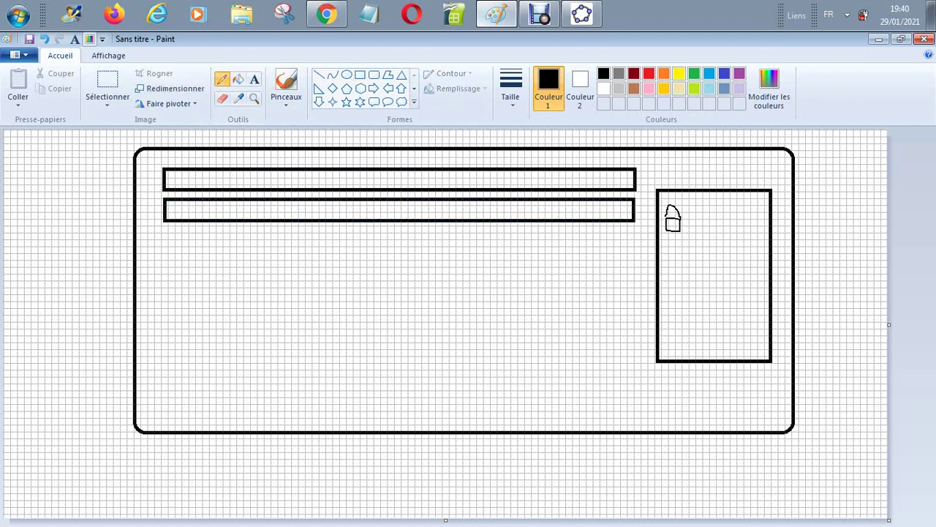
{"action": "left_click_drag", "start_coordinate": [188, 203], "coordinate": [188, 217]}
{"action": "left_click_drag", "start_coordinate": [63, 192], "coordinate": [72, 204]}
{"action": "left_click_drag", "start_coordinate": [69, 169], "coordinate": [65, 178]}
{"action": "mouse_move", "coordinate": [161, 237]}
{"action": "left_mouse_down"}
{"action": "mouse_move", "coordinate": [149, 258]}
{"action": "mouse_move", "coordinate": [161, 249]}
{"action": "left_mouse_up"}
{"action": "left_click_drag", "start_coordinate": [197, 208], "coordinate": [259, 217]}
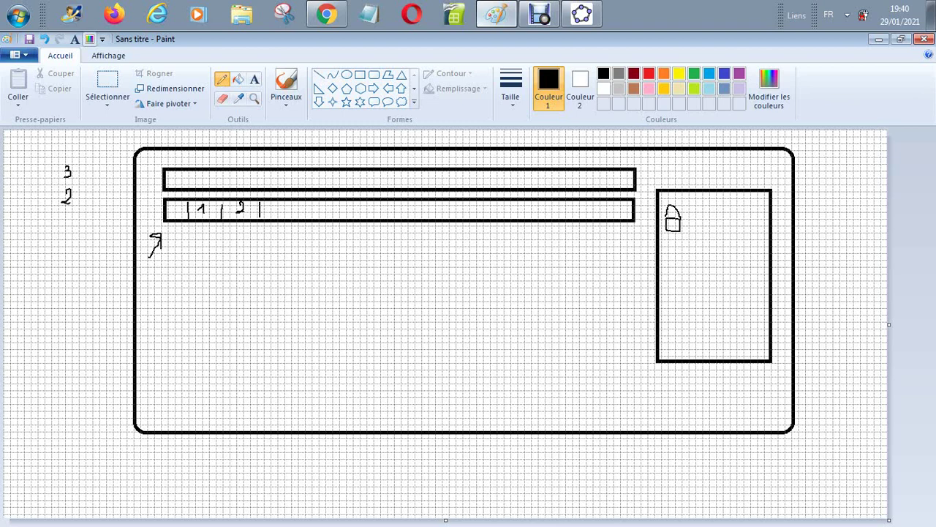
Step: Sketch a boxed up-arrow key at the keyboard's left side and a larger enlarged key beside it with 1 above &
{"action": "mouse_move", "coordinate": [167, 316]}
{"action": "left_mouse_down"}
{"action": "mouse_move", "coordinate": [200, 349]}
{"action": "mouse_move", "coordinate": [177, 313]}
{"action": "mouse_move", "coordinate": [185, 346]}
{"action": "mouse_move", "coordinate": [183, 319]}
{"action": "mouse_move", "coordinate": [177, 330]}
{"action": "left_mouse_up"}
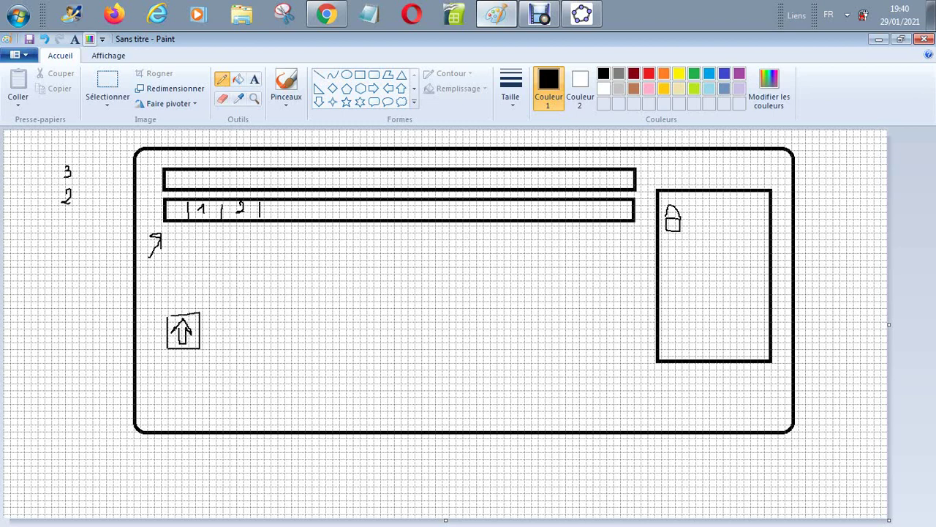
{"action": "mouse_move", "coordinate": [264, 297]}
{"action": "left_mouse_down"}
{"action": "mouse_move", "coordinate": [268, 288]}
{"action": "mouse_move", "coordinate": [280, 294]}
{"action": "mouse_move", "coordinate": [271, 330]}
{"action": "mouse_move", "coordinate": [281, 337]}
{"action": "left_mouse_up"}
{"action": "left_click_drag", "start_coordinate": [297, 303], "coordinate": [300, 340]}
{"action": "mouse_move", "coordinate": [249, 278]}
{"action": "left_mouse_down"}
{"action": "mouse_move", "coordinate": [277, 353]}
{"action": "mouse_move", "coordinate": [318, 306]}
{"action": "mouse_move", "coordinate": [265, 268]}
{"action": "mouse_move", "coordinate": [239, 269]}
{"action": "mouse_move", "coordinate": [247, 286]}
{"action": "left_mouse_up"}
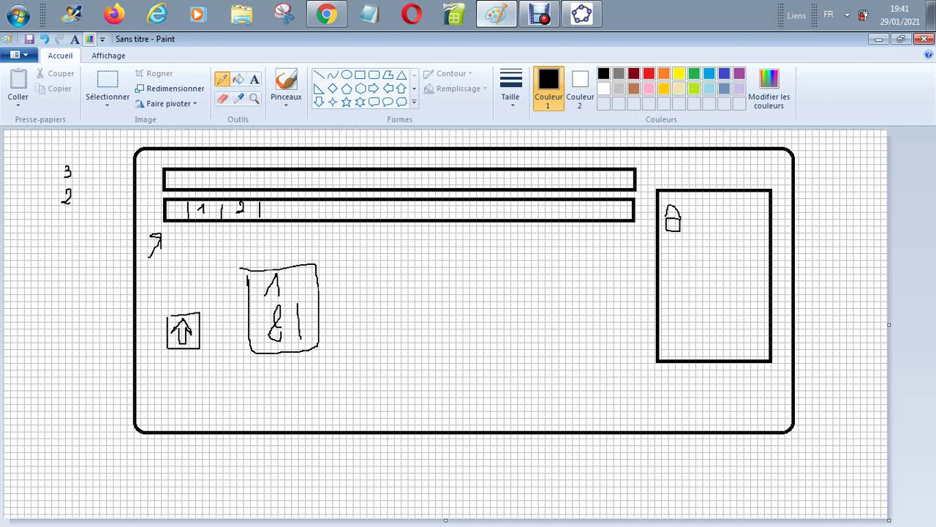
Step: Circle the 3 and the 2 outside the keyboard and add a short stroke beside each
{"action": "mouse_move", "coordinate": [73, 186]}
{"action": "left_mouse_down"}
{"action": "mouse_move", "coordinate": [64, 213]}
{"action": "mouse_move", "coordinate": [72, 188]}
{"action": "mouse_move", "coordinate": [61, 185]}
{"action": "mouse_move", "coordinate": [76, 165]}
{"action": "mouse_move", "coordinate": [91, 206]}
{"action": "left_mouse_up"}
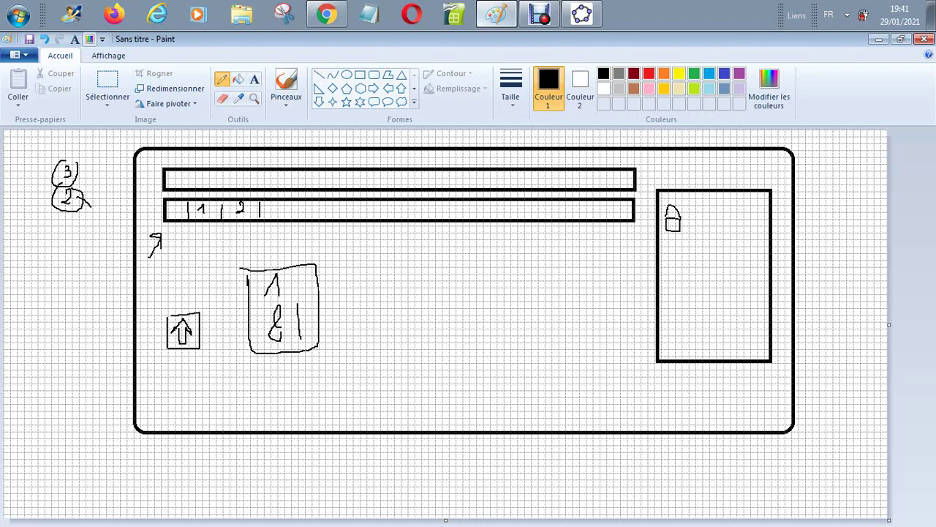
{"action": "left_click_drag", "start_coordinate": [84, 169], "coordinate": [100, 169]}
Step: Add a text block beside the enlarged 1 key reading 2² with 5³ on the line below
{"action": "left_click", "coordinate": [254, 78]}
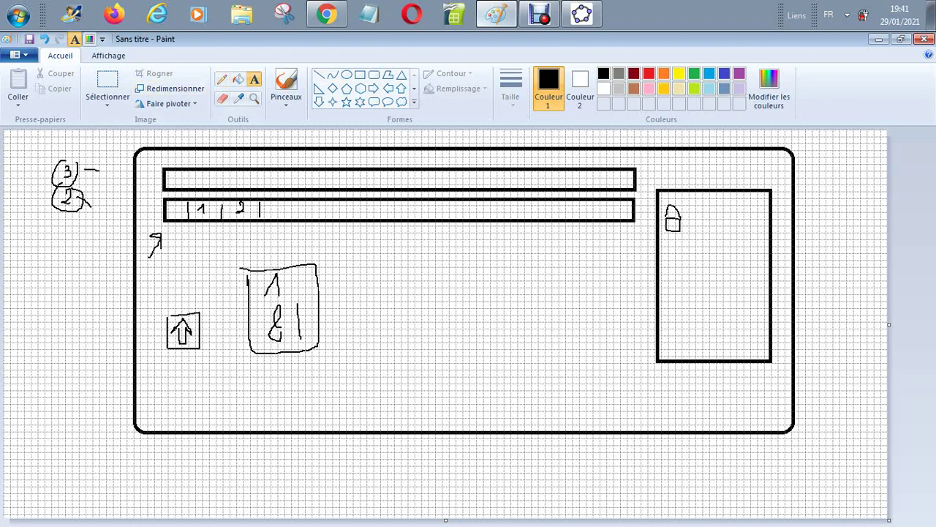
{"action": "left_click_drag", "start_coordinate": [345, 265], "coordinate": [527, 320]}
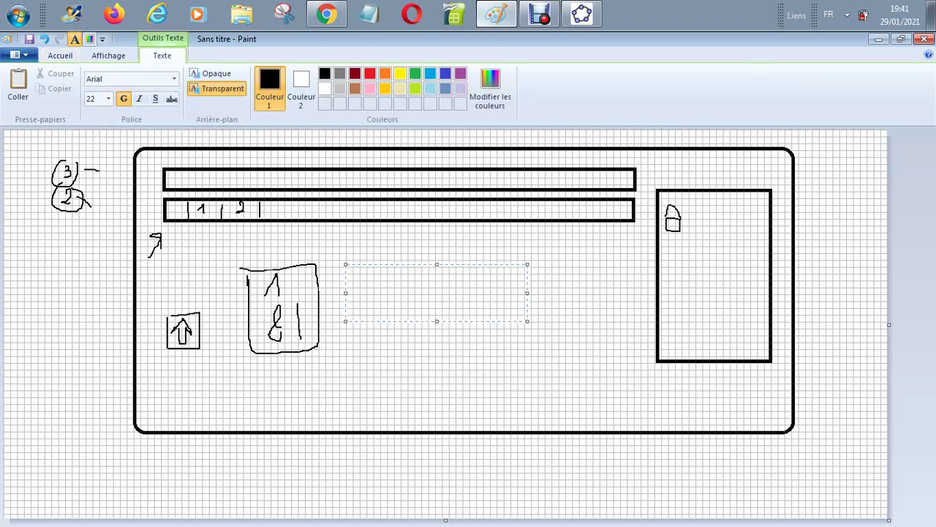
{"action": "type", "text": "2²"}
{"action": "key", "text": "Return"}
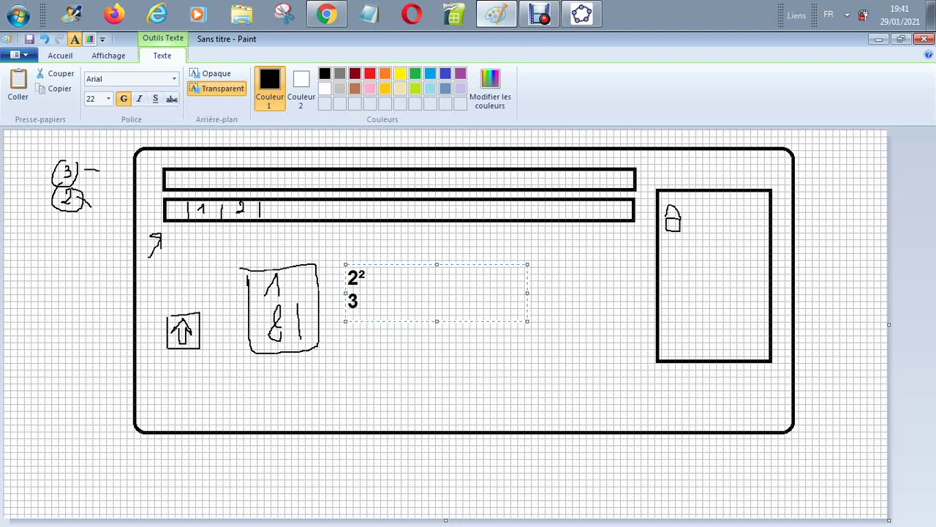
{"action": "key", "text": "BackSpace"}
{"action": "type", "text": "5"}
{"action": "type", "text": "³"}
{"action": "key", "text": "Escape"}
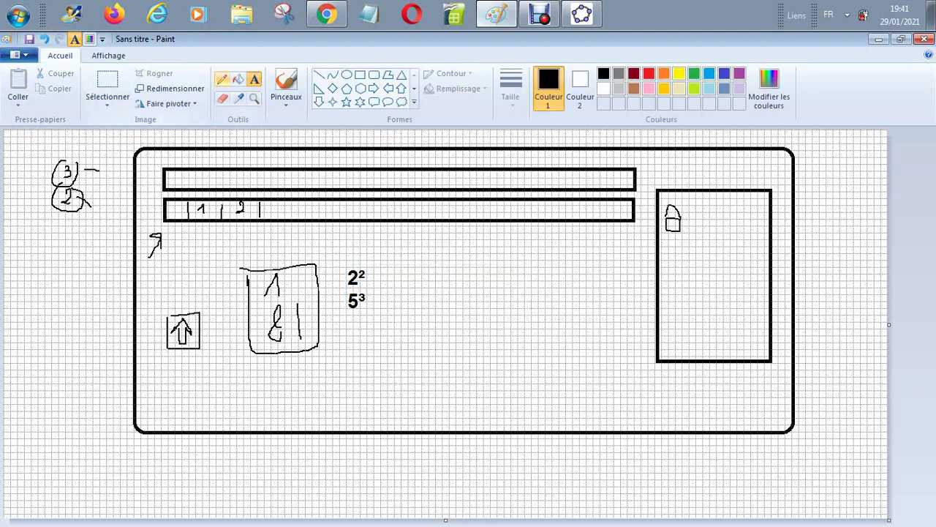
Step: Draw an arrow from the circled 3 to the boxed up-arrow key, and sketch a wider up-arrow key left of the keypad rectangle
{"action": "left_click", "coordinate": [222, 79]}
{"action": "left_click_drag", "start_coordinate": [84, 170], "coordinate": [164, 320]}
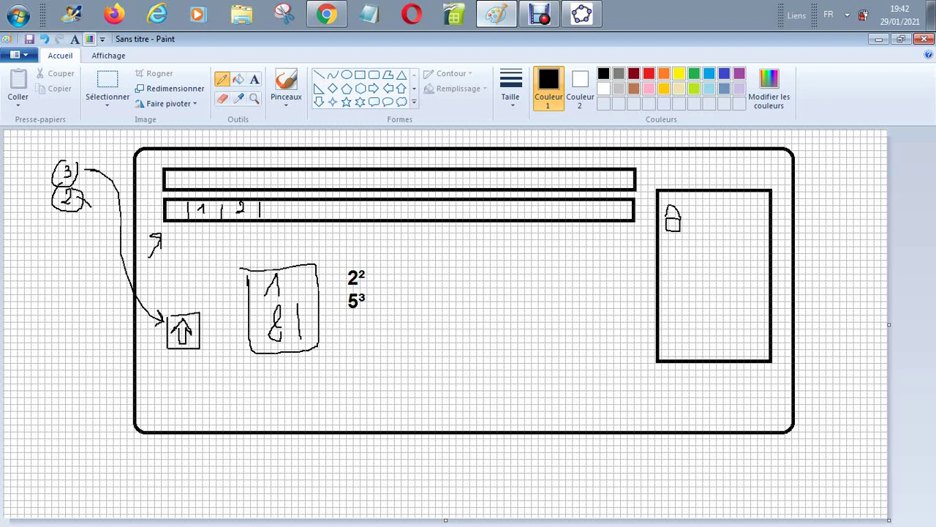
{"action": "mouse_move", "coordinate": [537, 303]}
{"action": "left_mouse_down"}
{"action": "mouse_move", "coordinate": [546, 335]}
{"action": "mouse_move", "coordinate": [613, 329]}
{"action": "mouse_move", "coordinate": [614, 313]}
{"action": "mouse_move", "coordinate": [542, 296]}
{"action": "left_mouse_up"}
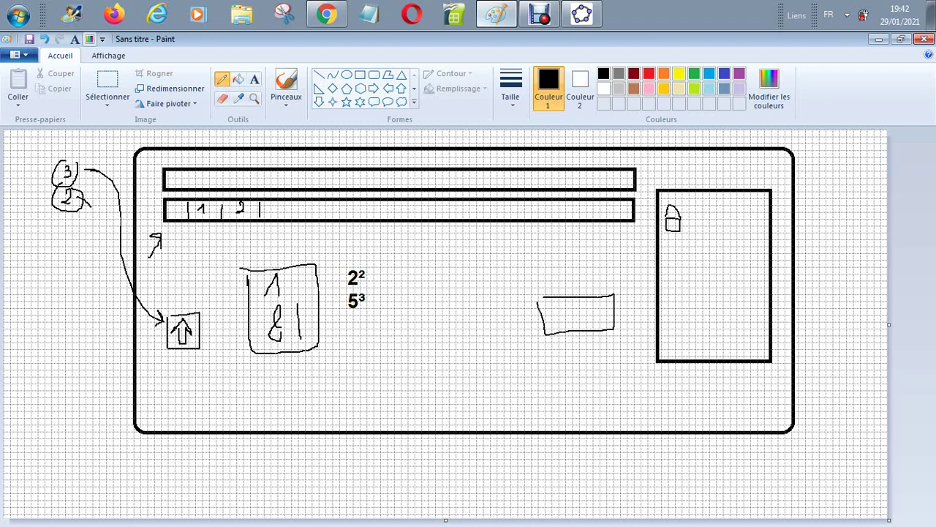
{"action": "mouse_move", "coordinate": [580, 323]}
{"action": "left_mouse_down"}
{"action": "mouse_move", "coordinate": [585, 300]}
{"action": "mouse_move", "coordinate": [576, 311]}
{"action": "left_mouse_up"}
{"action": "mouse_move", "coordinate": [163, 358]}
{"action": "left_mouse_down"}
{"action": "mouse_move", "coordinate": [214, 370]}
{"action": "mouse_move", "coordinate": [170, 378]}
{"action": "mouse_move", "coordinate": [162, 362]}
{"action": "mouse_move", "coordinate": [191, 378]}
{"action": "mouse_move", "coordinate": [209, 361]}
{"action": "mouse_move", "coordinate": [210, 381]}
{"action": "left_mouse_up"}
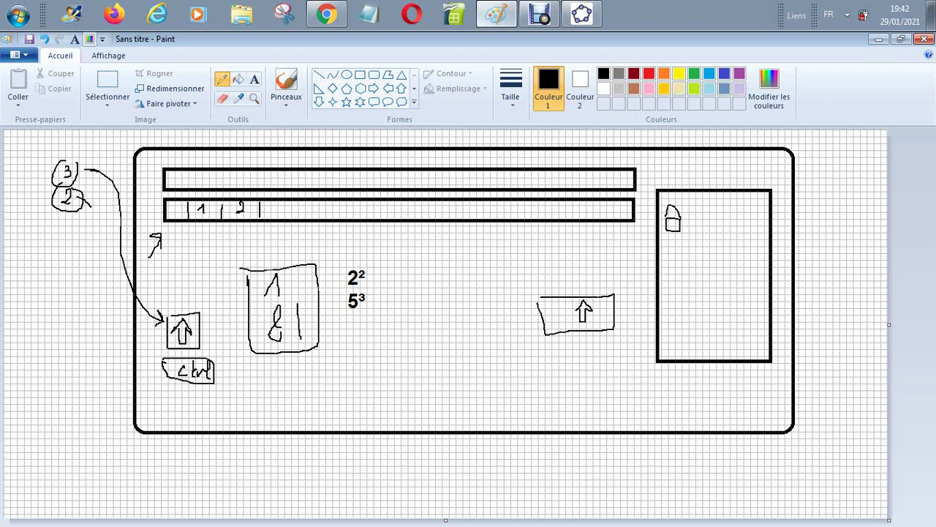
{"action": "left_click", "coordinate": [44, 39]}
{"action": "left_click", "coordinate": [44, 38]}
{"action": "left_click", "coordinate": [44, 39]}
{"action": "left_click", "coordinate": [44, 38]}
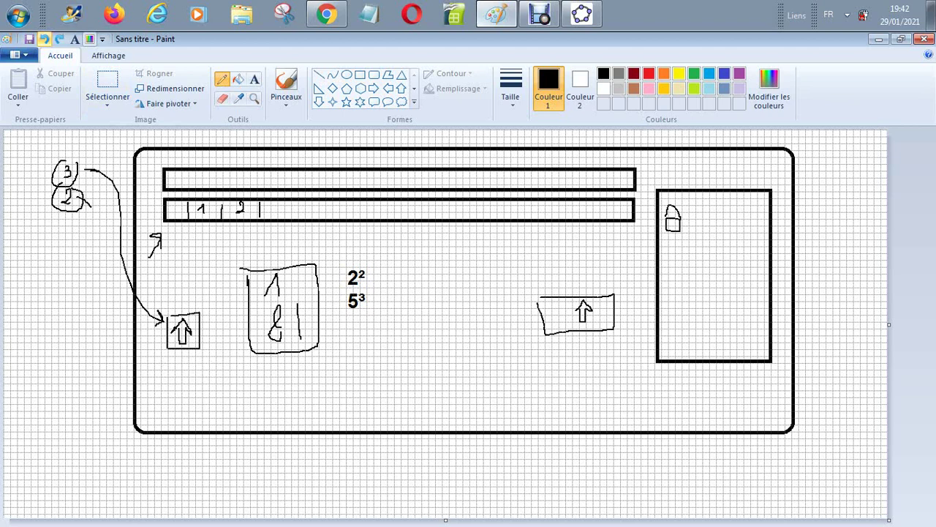
Step: Draw two small black rectangles near the keyboard's lower edge, one under the left up-arrow key and one below-left of the wider up-arrow key
{"action": "left_click", "coordinate": [360, 75]}
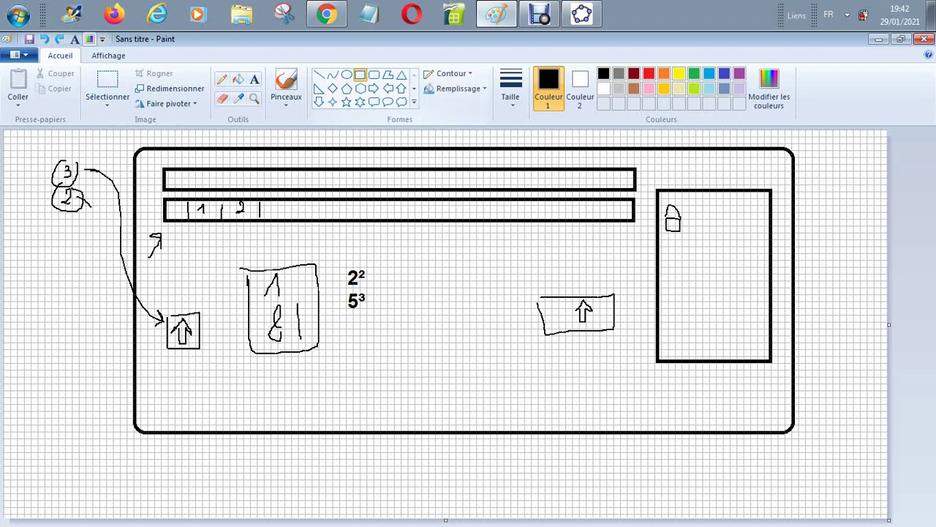
{"action": "mouse_move", "coordinate": [155, 364]}
{"action": "left_mouse_down"}
{"action": "mouse_move", "coordinate": [209, 376]}
{"action": "mouse_move", "coordinate": [216, 392]}
{"action": "left_mouse_up"}
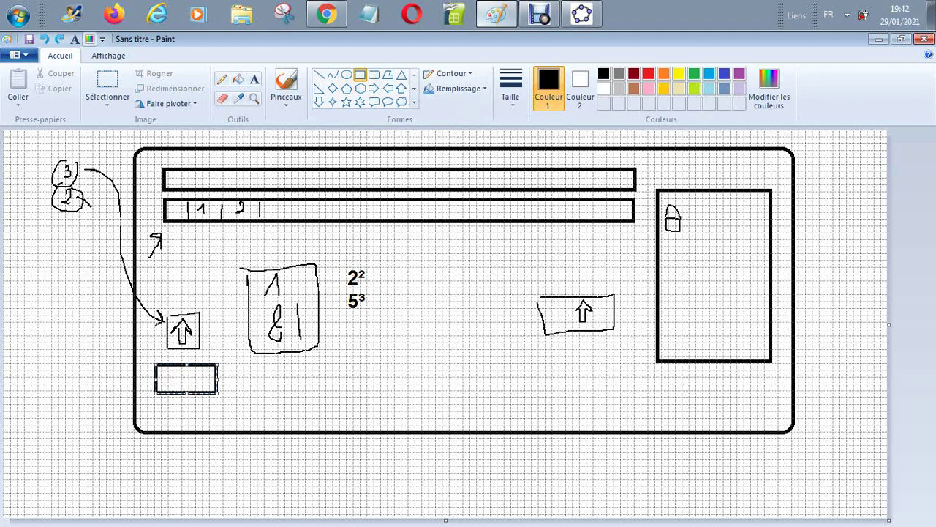
{"action": "left_click_drag", "start_coordinate": [469, 356], "coordinate": [520, 386]}
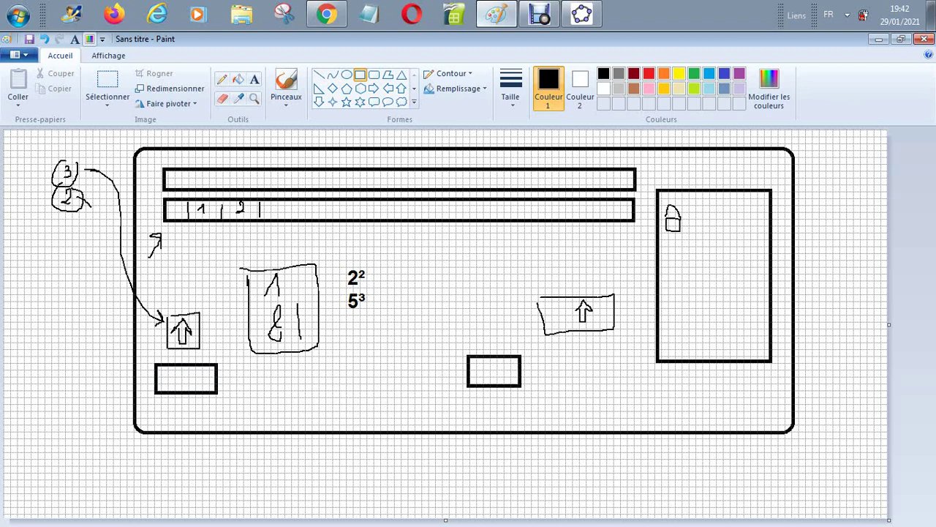
{"action": "left_click", "coordinate": [371, 320]}
Step: Handwrite Ctrl inside each of the two small rectangles
{"action": "left_click", "coordinate": [222, 80]}
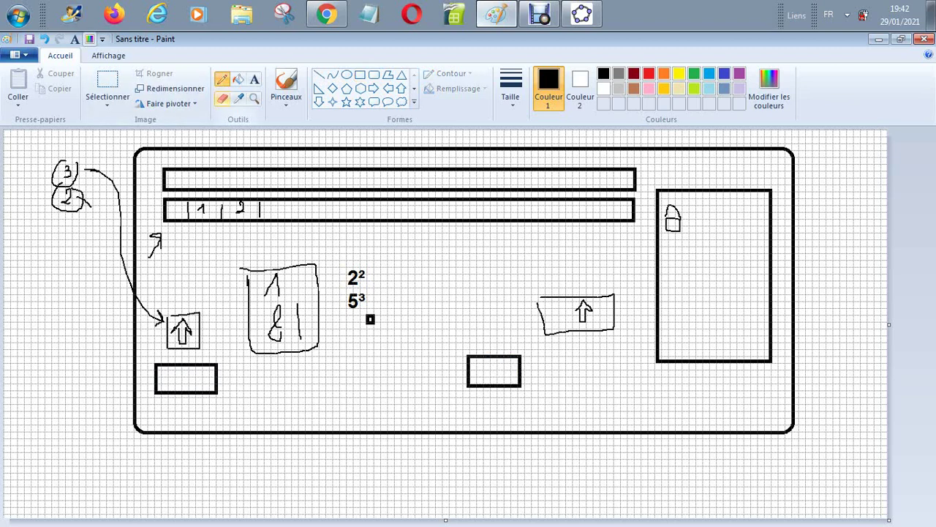
{"action": "mouse_move", "coordinate": [174, 374]}
{"action": "left_mouse_down"}
{"action": "mouse_move", "coordinate": [174, 386]}
{"action": "mouse_move", "coordinate": [186, 387]}
{"action": "mouse_move", "coordinate": [199, 370]}
{"action": "mouse_move", "coordinate": [204, 387]}
{"action": "left_mouse_up"}
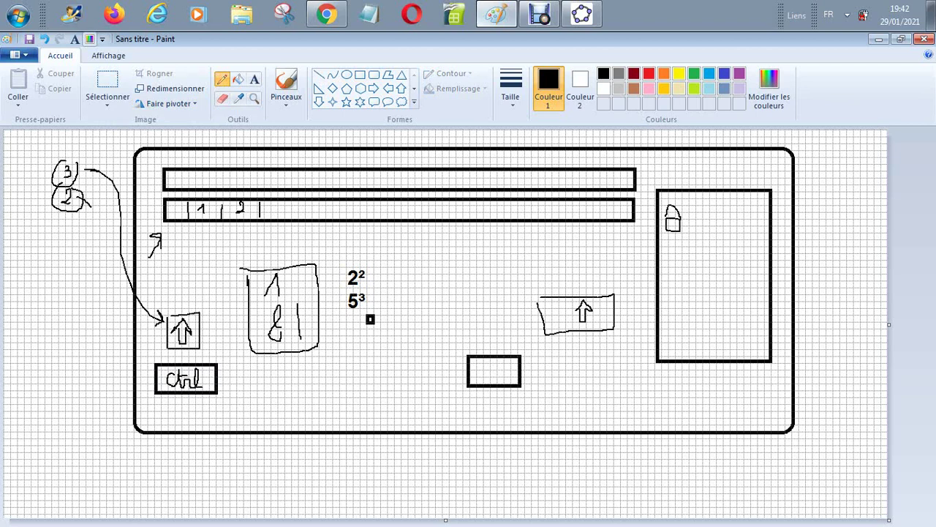
{"action": "mouse_move", "coordinate": [472, 370]}
{"action": "left_mouse_down"}
{"action": "mouse_move", "coordinate": [480, 361]}
{"action": "mouse_move", "coordinate": [508, 380]}
{"action": "left_mouse_up"}
Step: Draw one arrow pointing at the left up-arrow key and another pointing up at the wider up-arrow key
{"action": "mouse_move", "coordinate": [88, 358]}
{"action": "left_mouse_down"}
{"action": "mouse_move", "coordinate": [163, 339]}
{"action": "mouse_move", "coordinate": [163, 349]}
{"action": "left_mouse_up"}
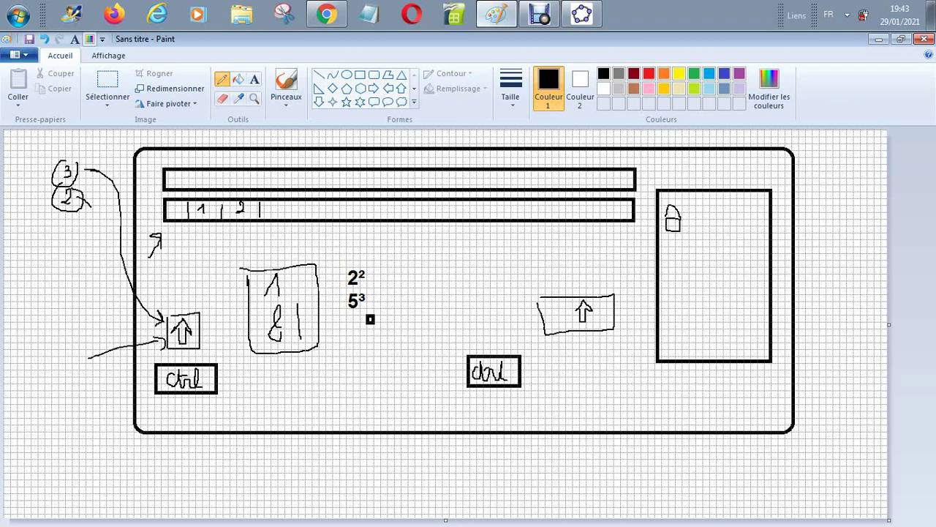
{"action": "mouse_move", "coordinate": [565, 375]}
{"action": "left_mouse_down"}
{"action": "mouse_move", "coordinate": [565, 388]}
{"action": "mouse_move", "coordinate": [566, 349]}
{"action": "left_mouse_up"}
{"action": "left_click_drag", "start_coordinate": [561, 357], "coordinate": [575, 364]}
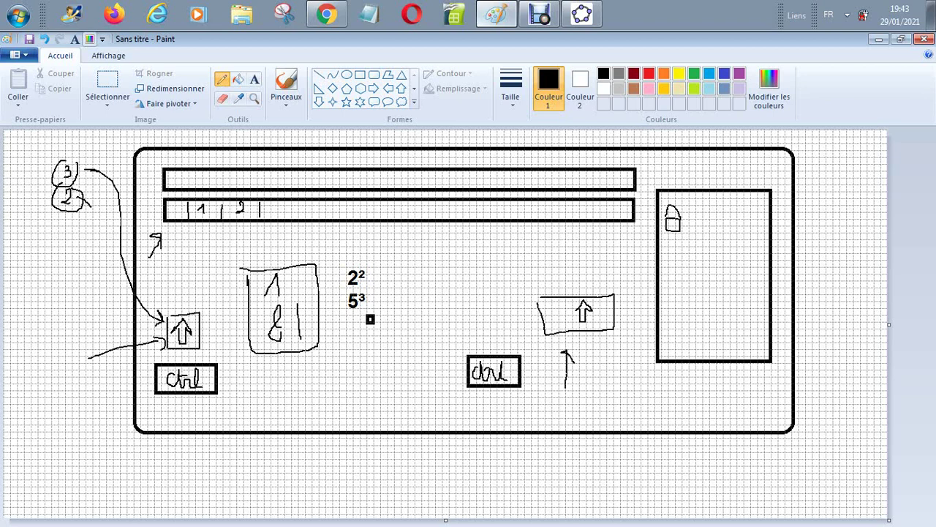